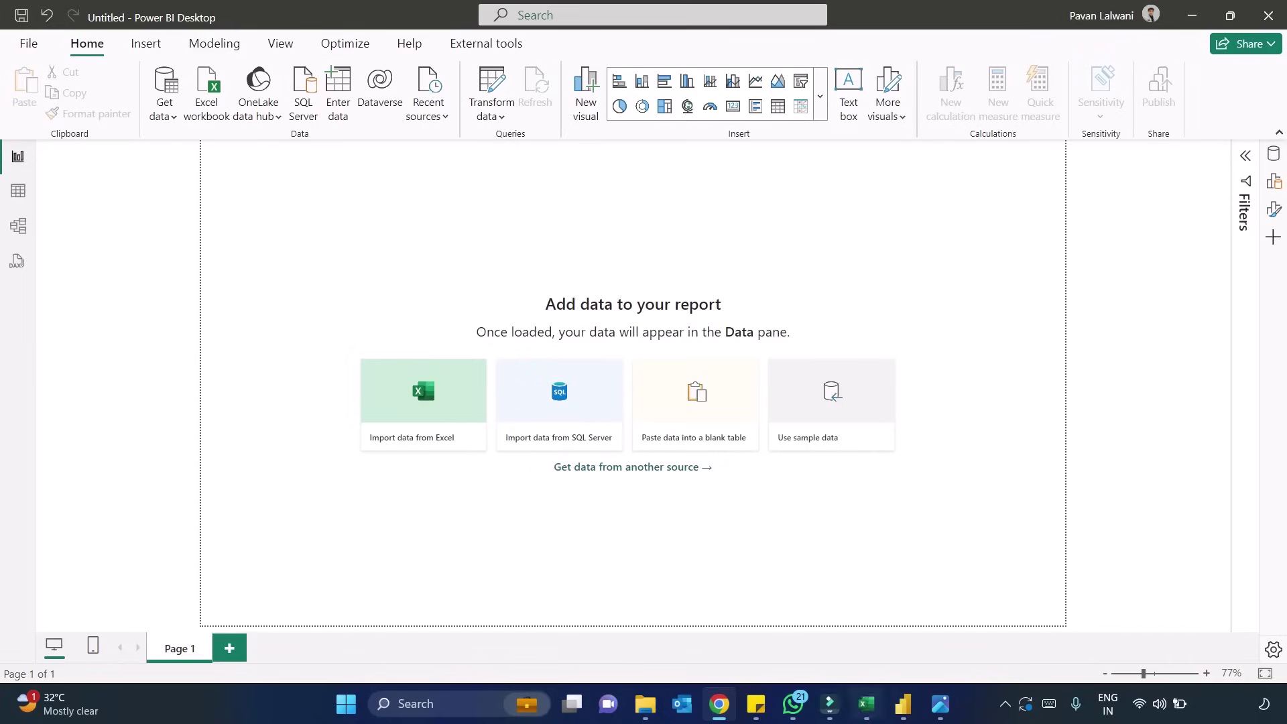
Step: Switch to the sales report workbook in Excel and examine the Orders sheet's column headers from Row ID through Profit
key("alt+Tab")
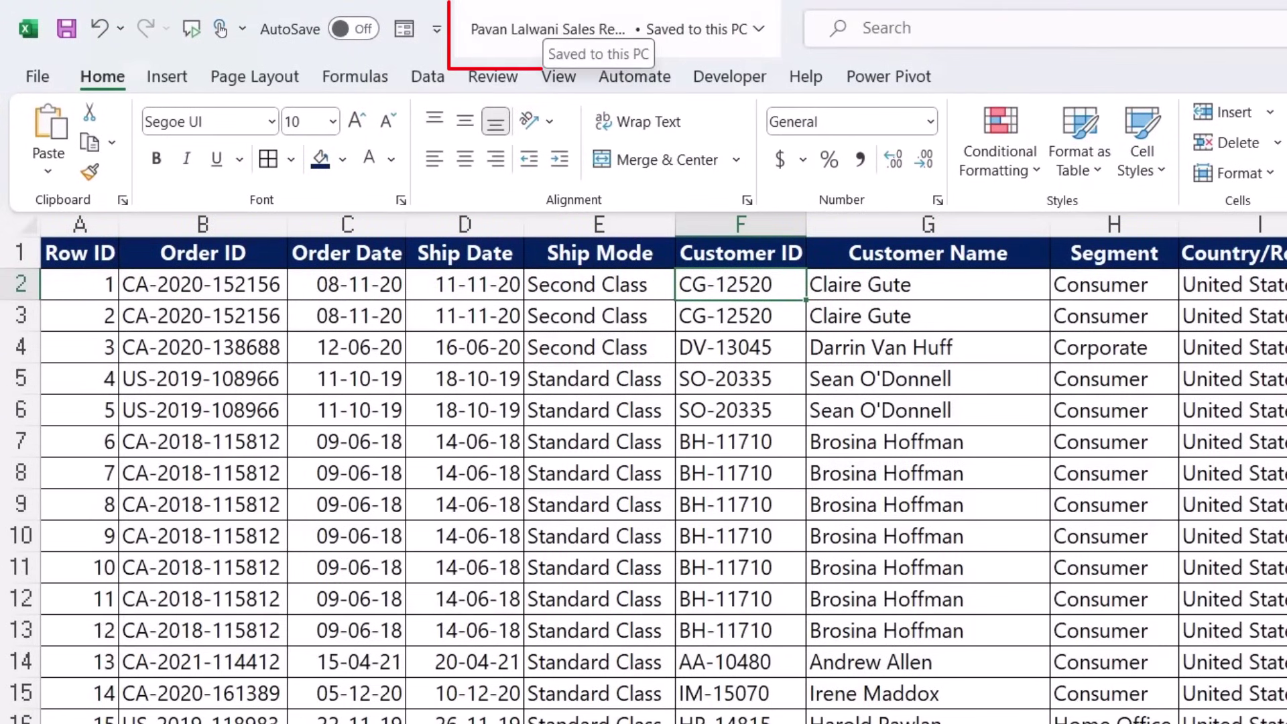
left_click(347, 473)
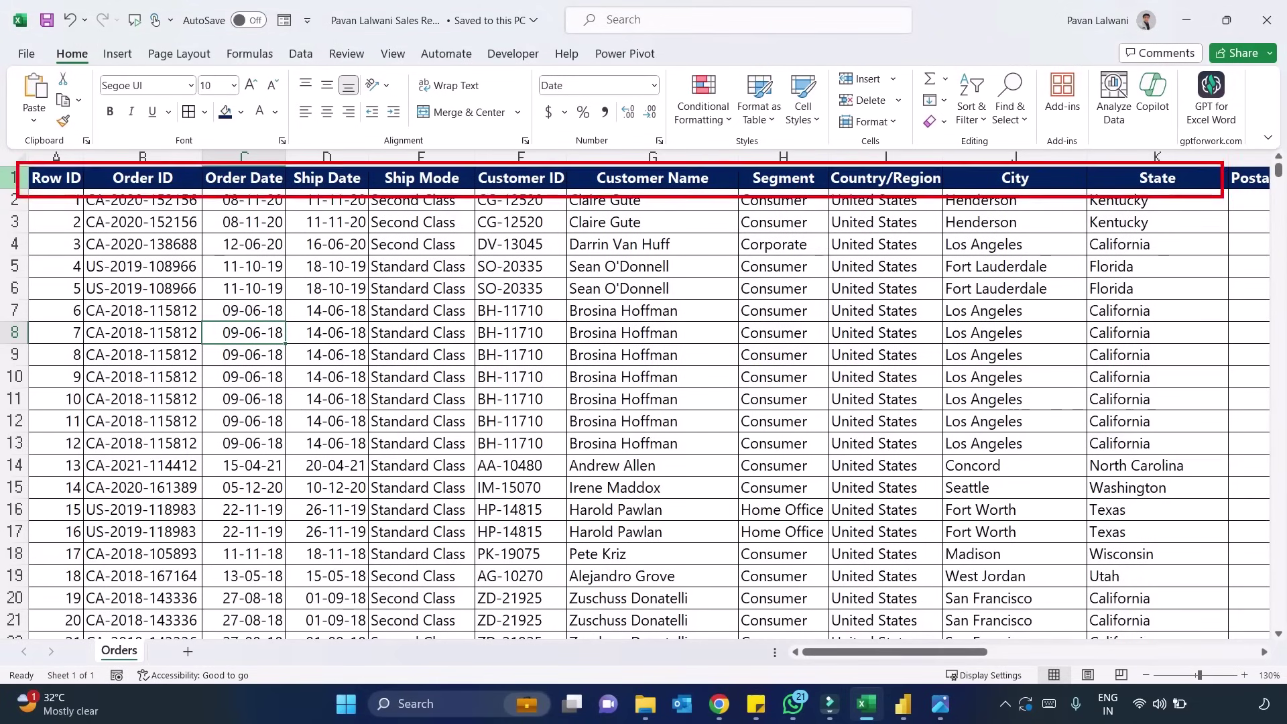
left_click(13, 178)
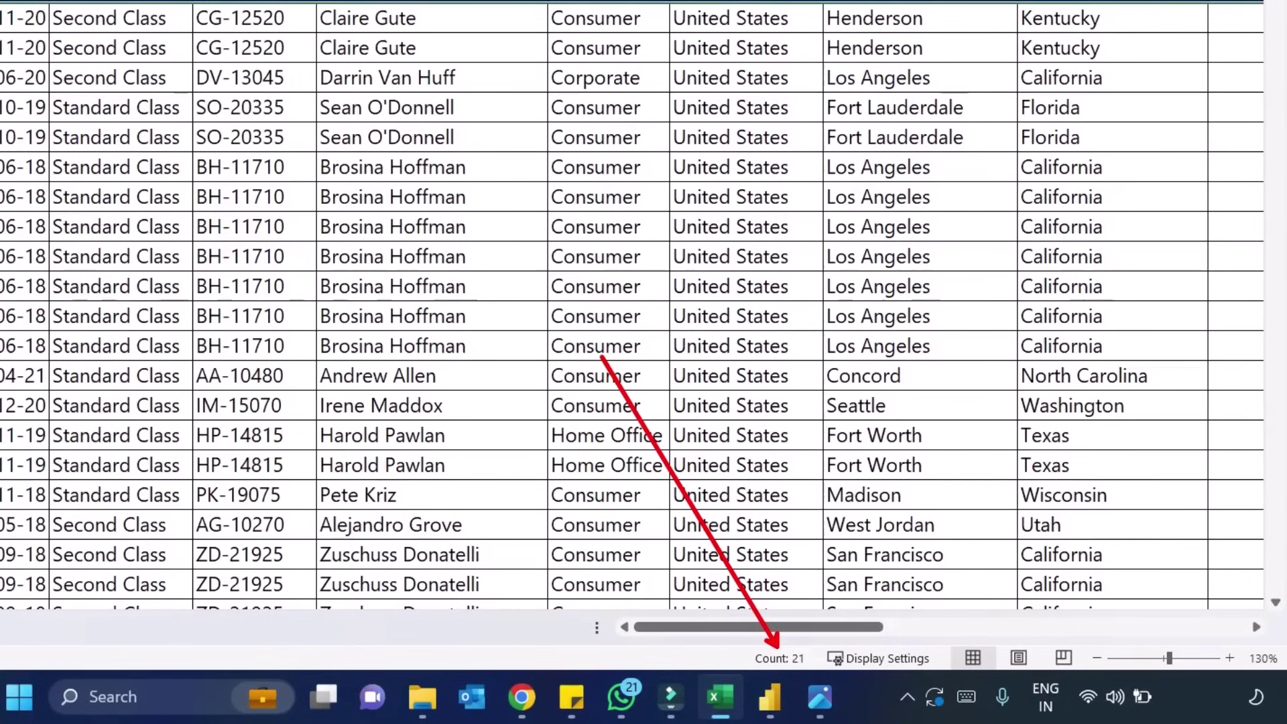
left_click(243, 222)
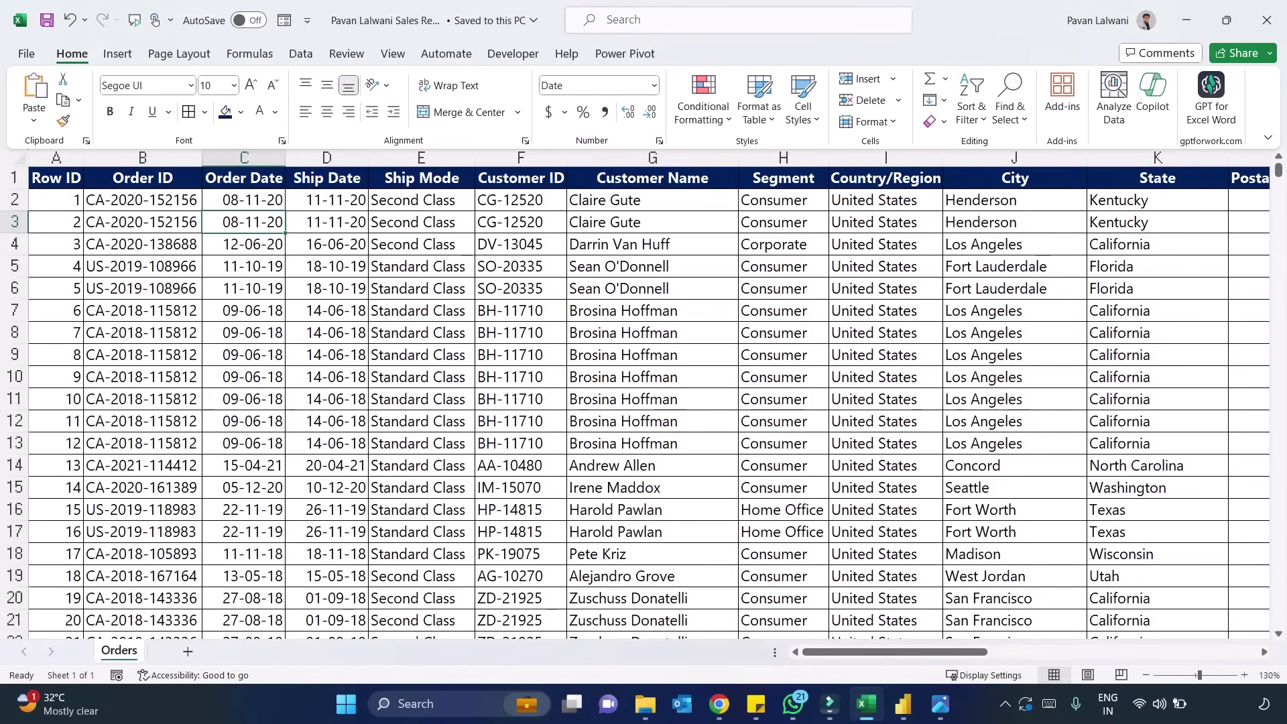
left_click_drag(894, 652, 943, 652)
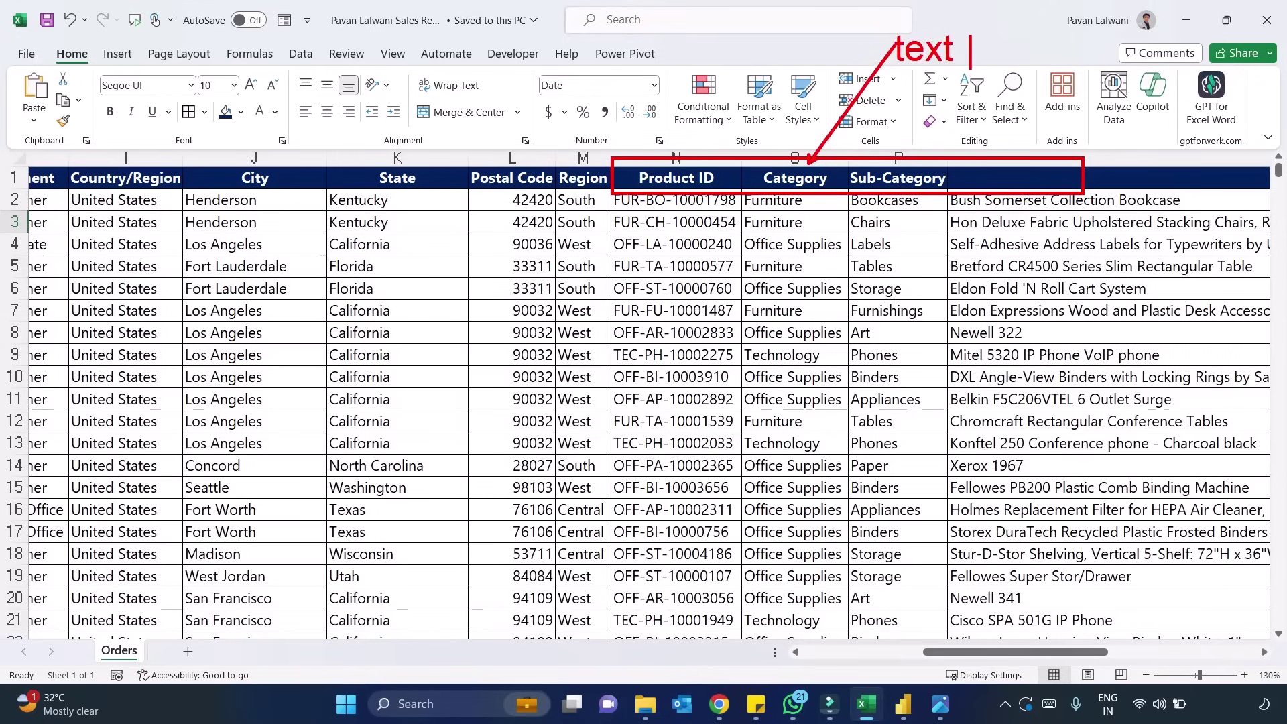
scroll(643, 402, "right", 5)
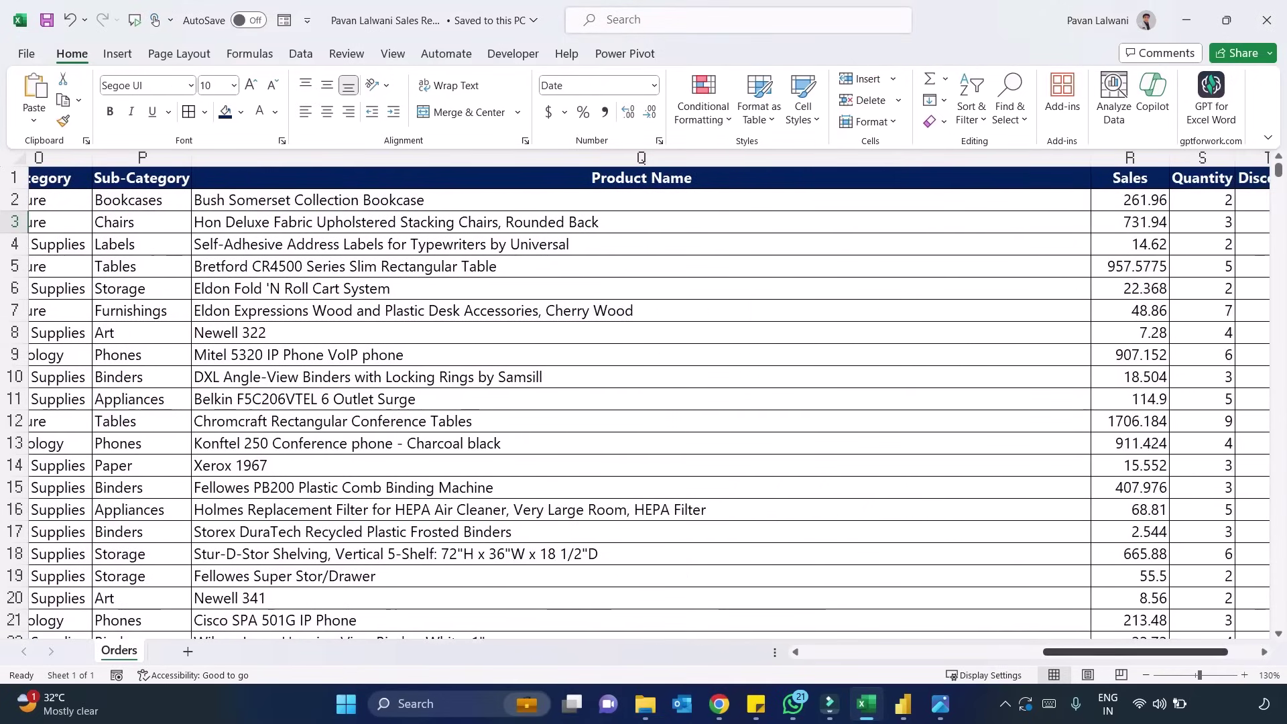
left_click_drag(1135, 651, 1164, 652)
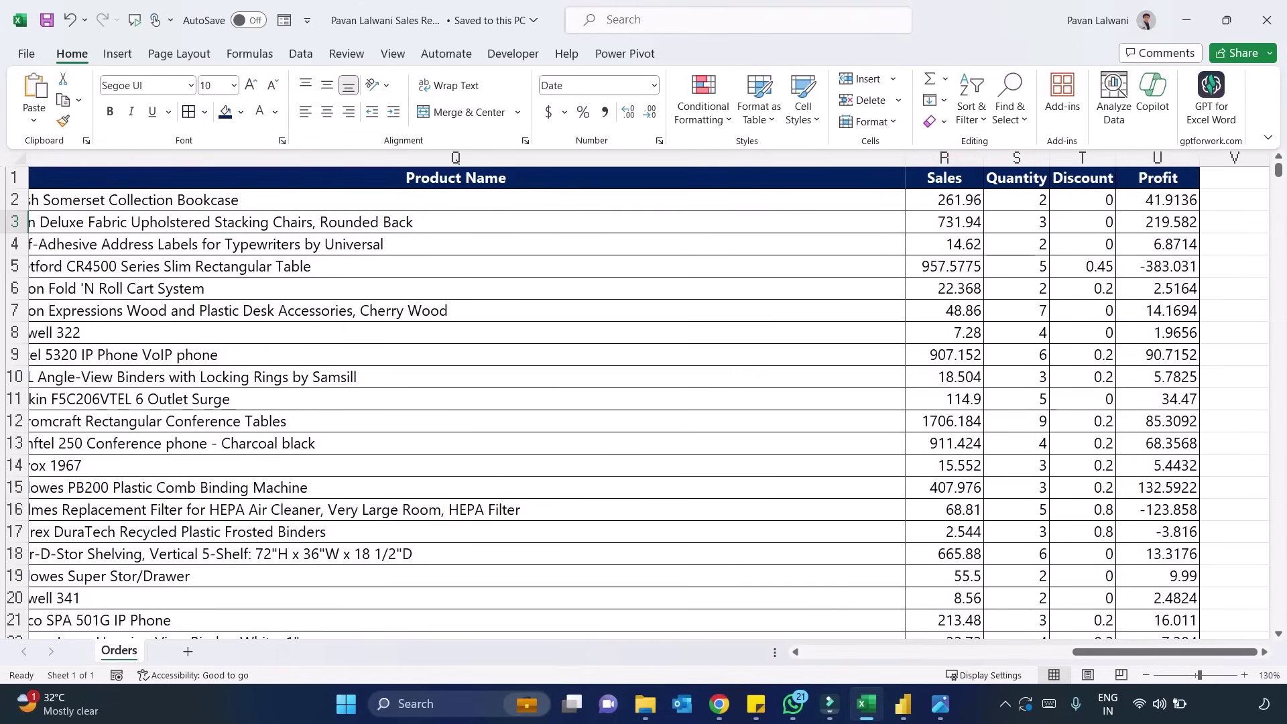
Step: Narrow the Product Name column to review the neighbouring fields of the Orders sheet, and close the Excel workbook
left_click_drag(906, 158, 370, 157)
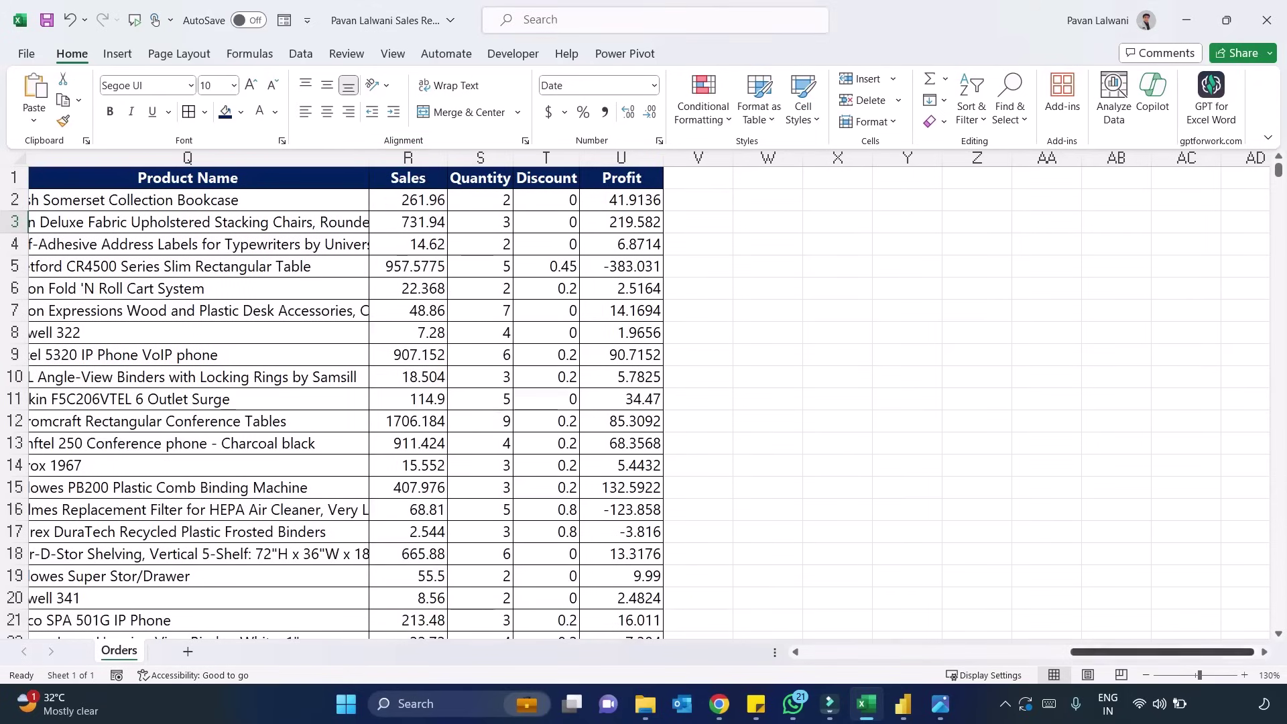
left_click_drag(1162, 652, 1049, 651)
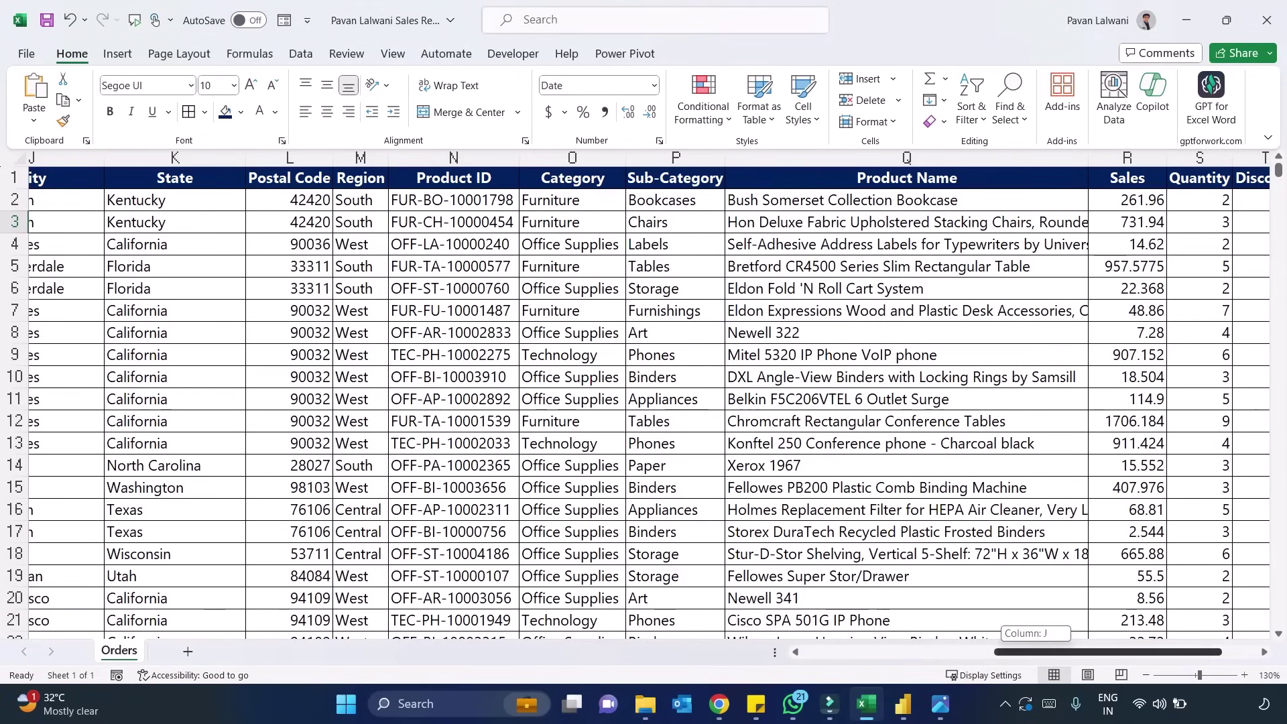
left_click_drag(1107, 652, 1012, 651)
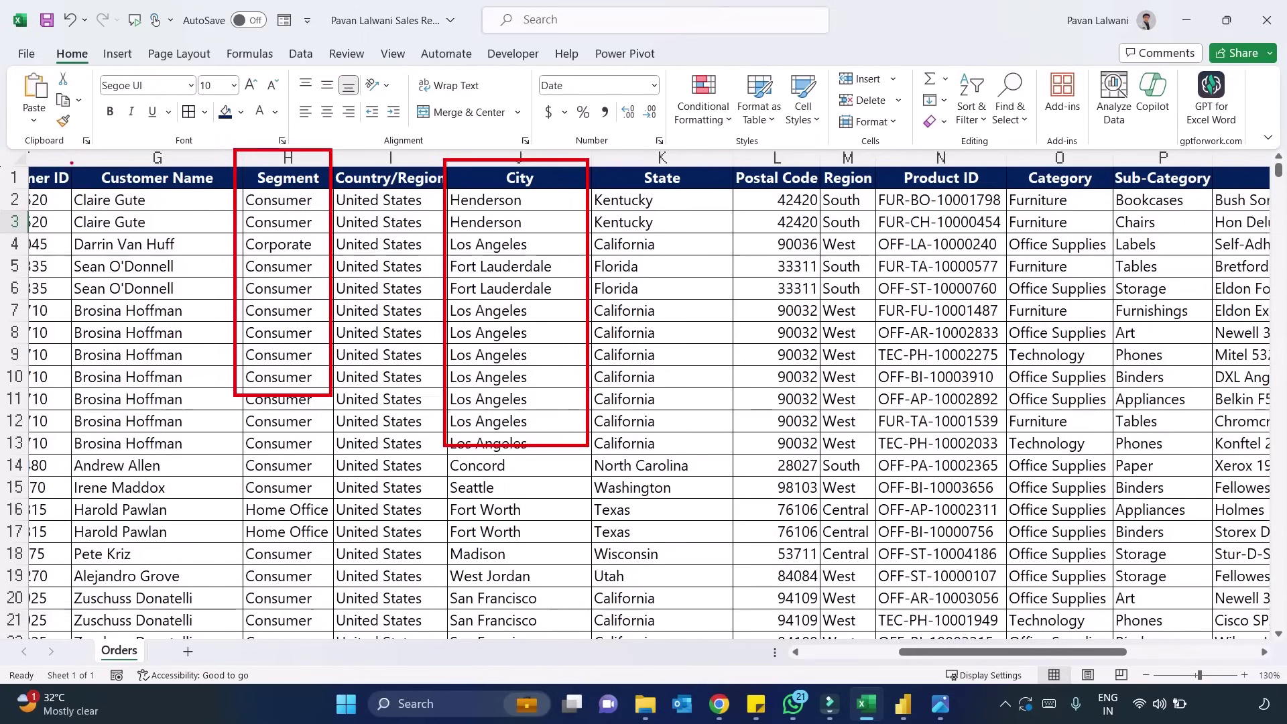
left_click_drag(72, 162, 215, 420)
key("Escape")
double_click(390, 310)
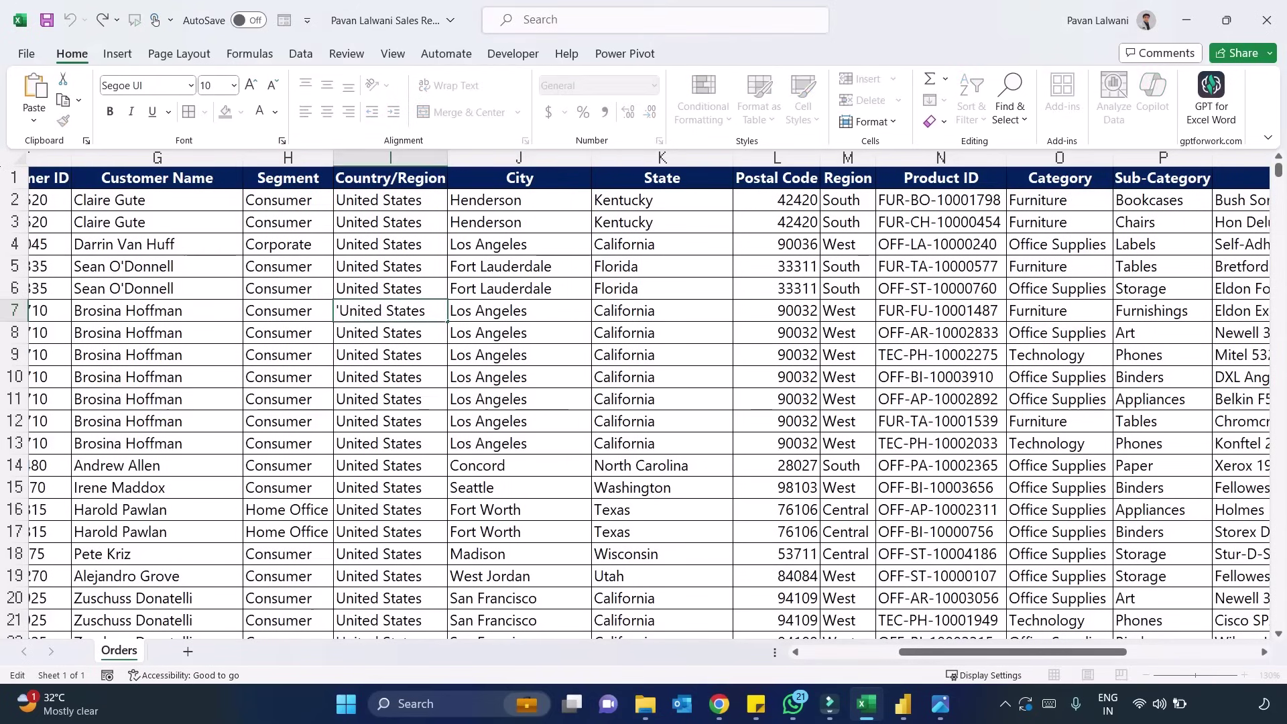
left_click(519, 288)
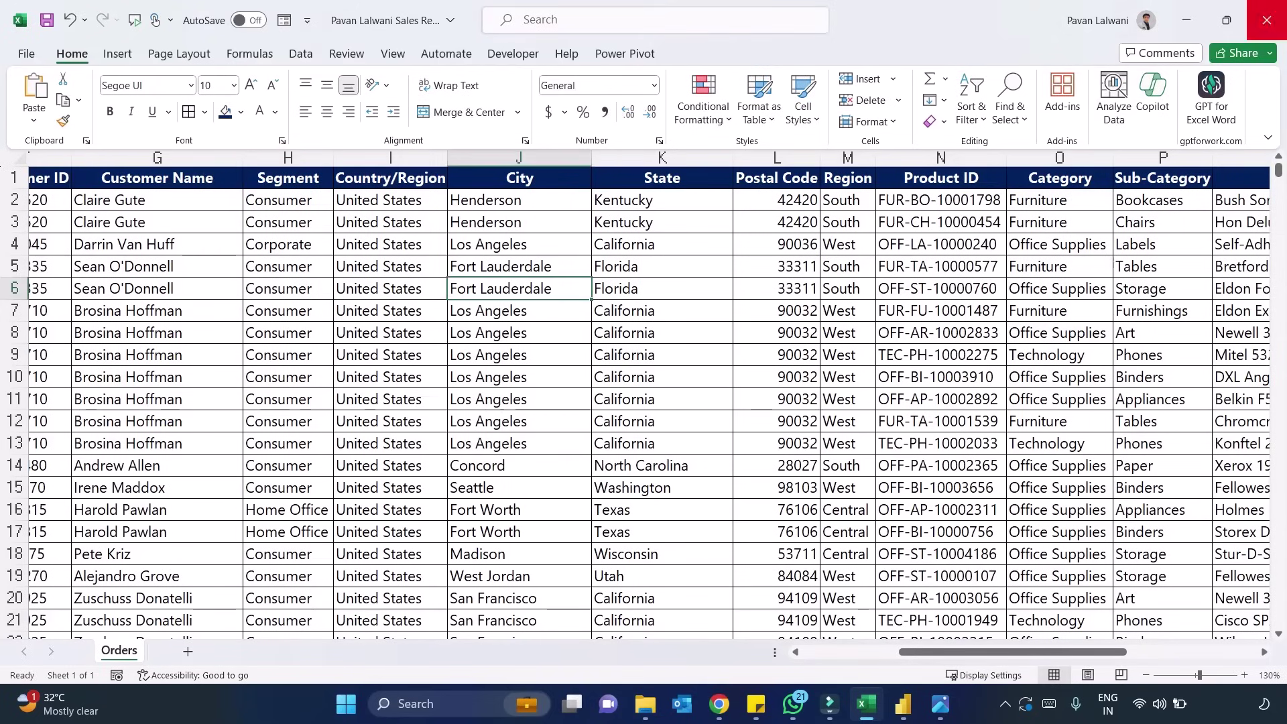
left_click(1266, 21)
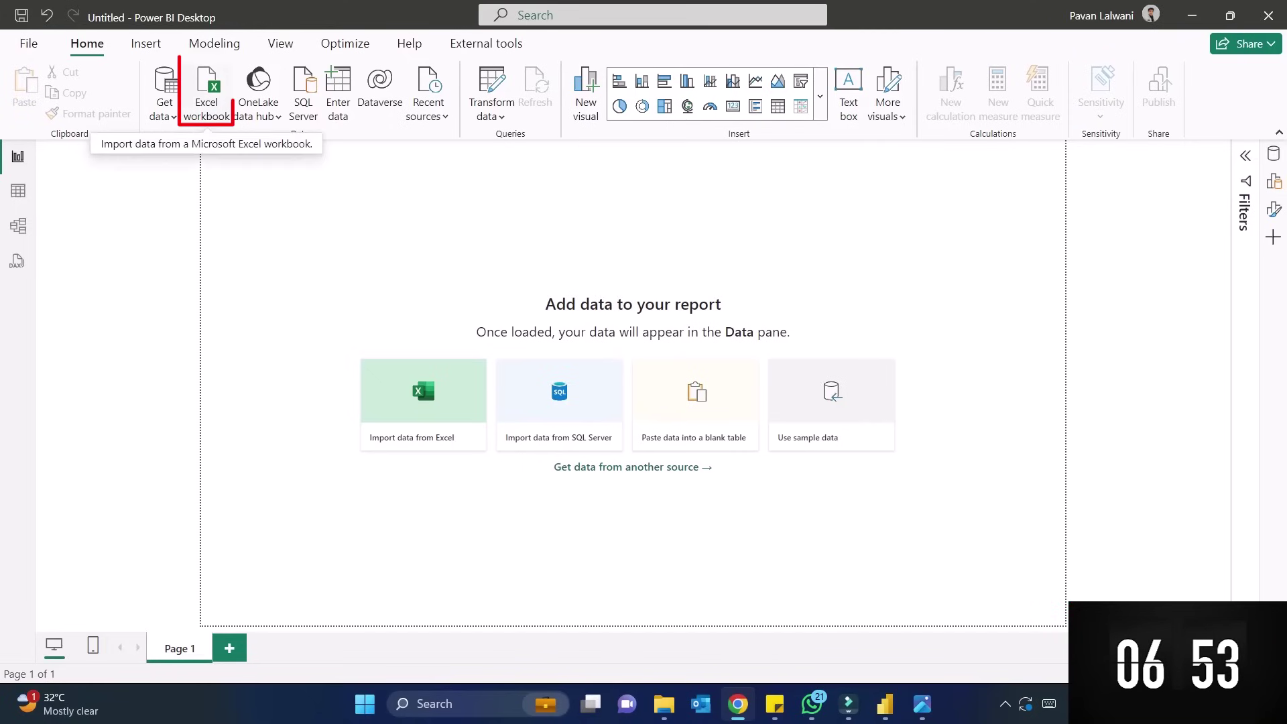
Step: Import the Orders sheet from the Sales Report Excel workbook on the Desktop and load it into the report
left_click(206, 90)
left_click(75, 312)
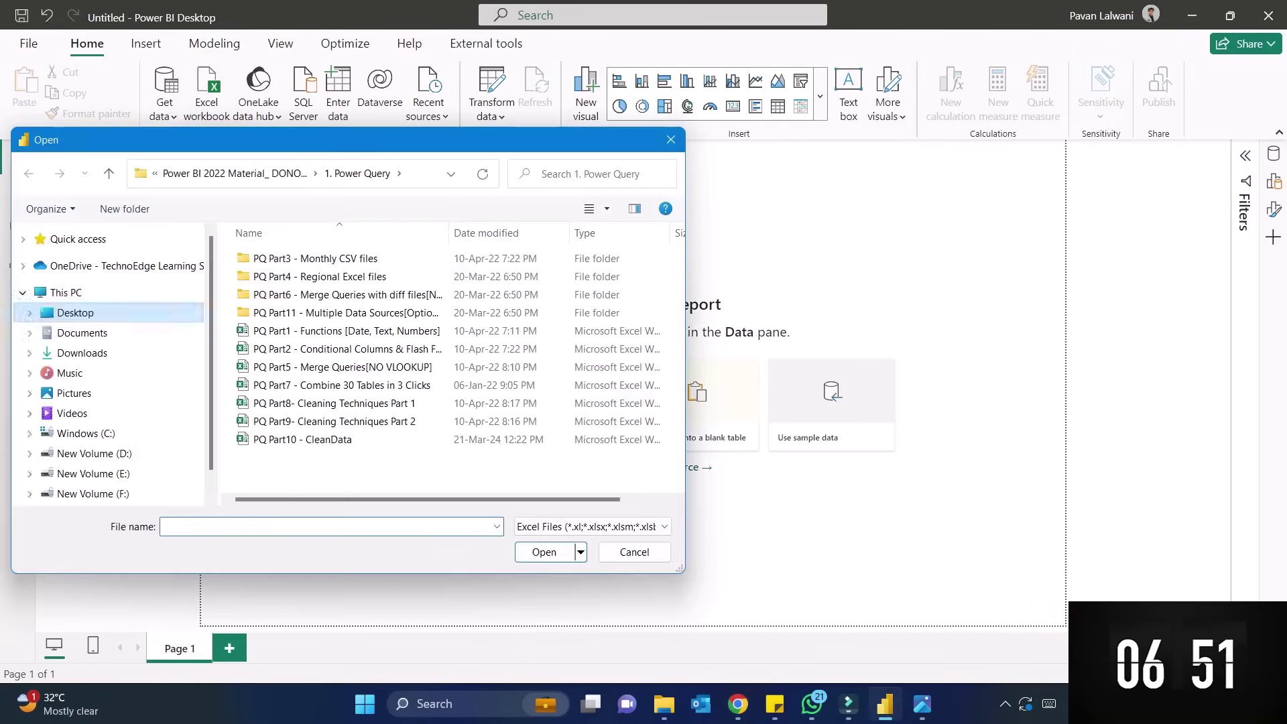
scroll(445, 435, "up", 1)
left_click(299, 298)
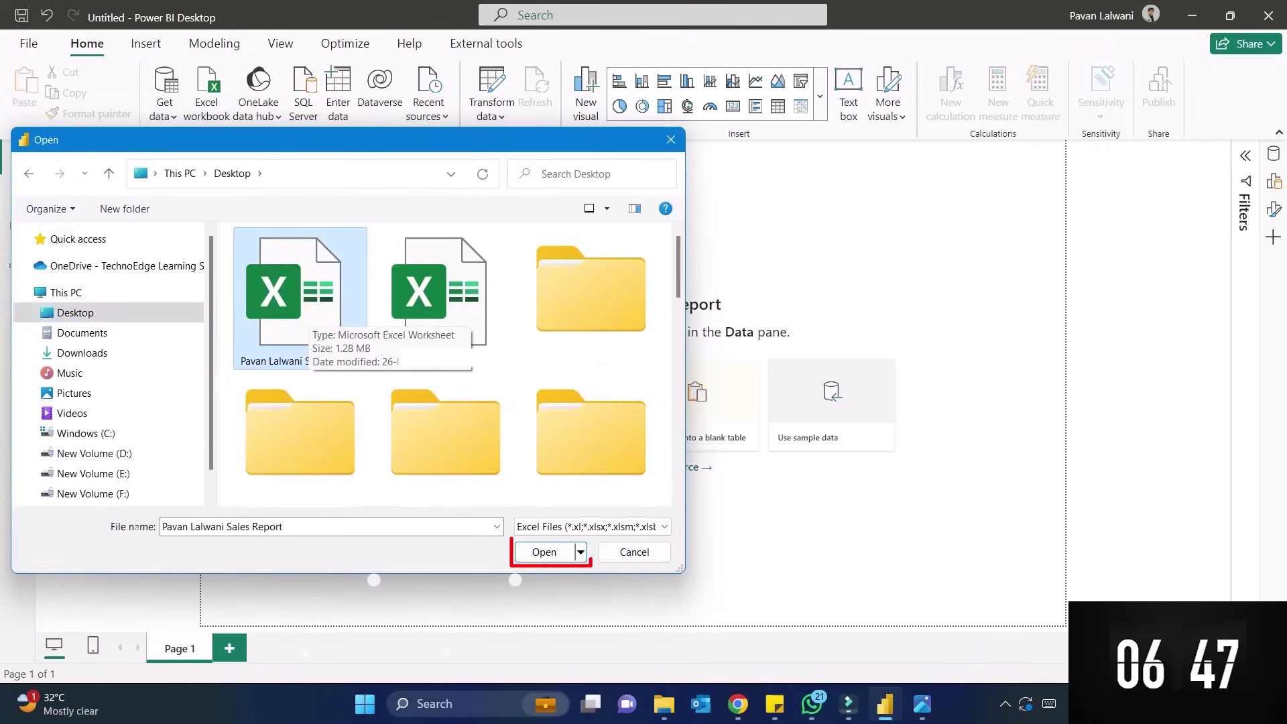
key("Return")
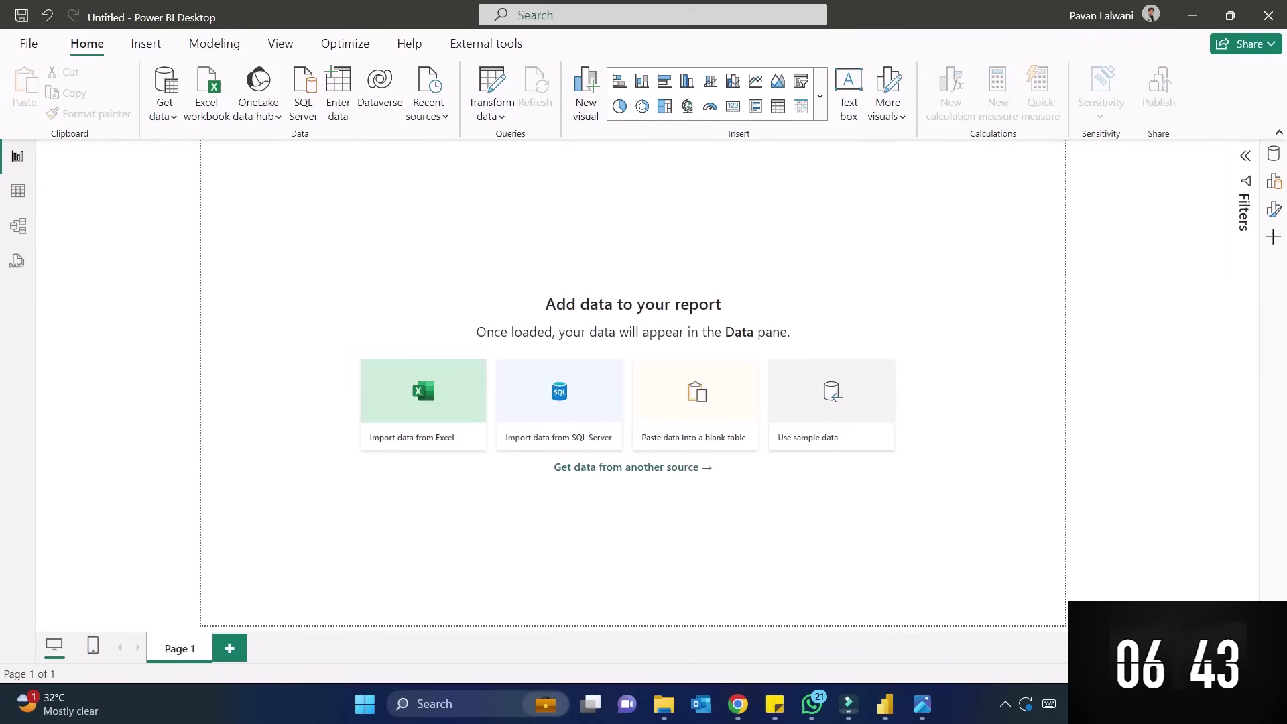
left_click(313, 181)
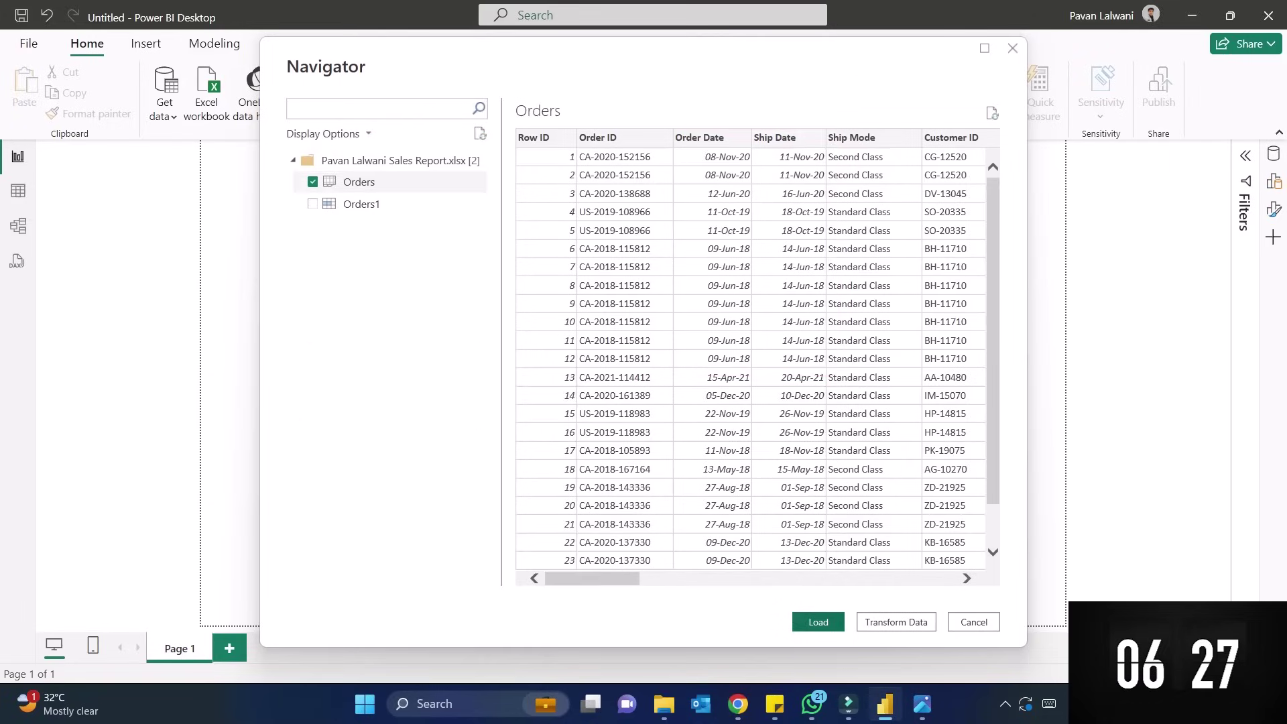
key("Escape")
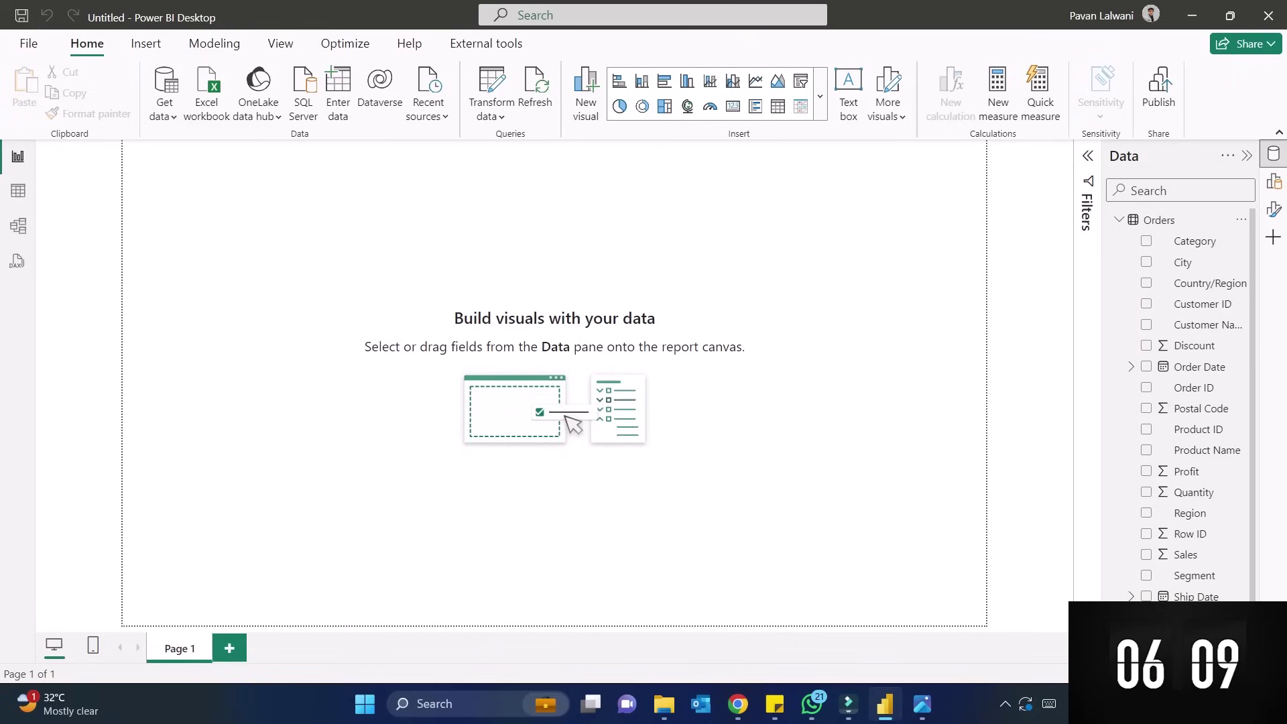
Step: Add a Q&A visual to the report page, enlarge it, and submit the question "Region Sales Donut"
key("ctrl+slash")
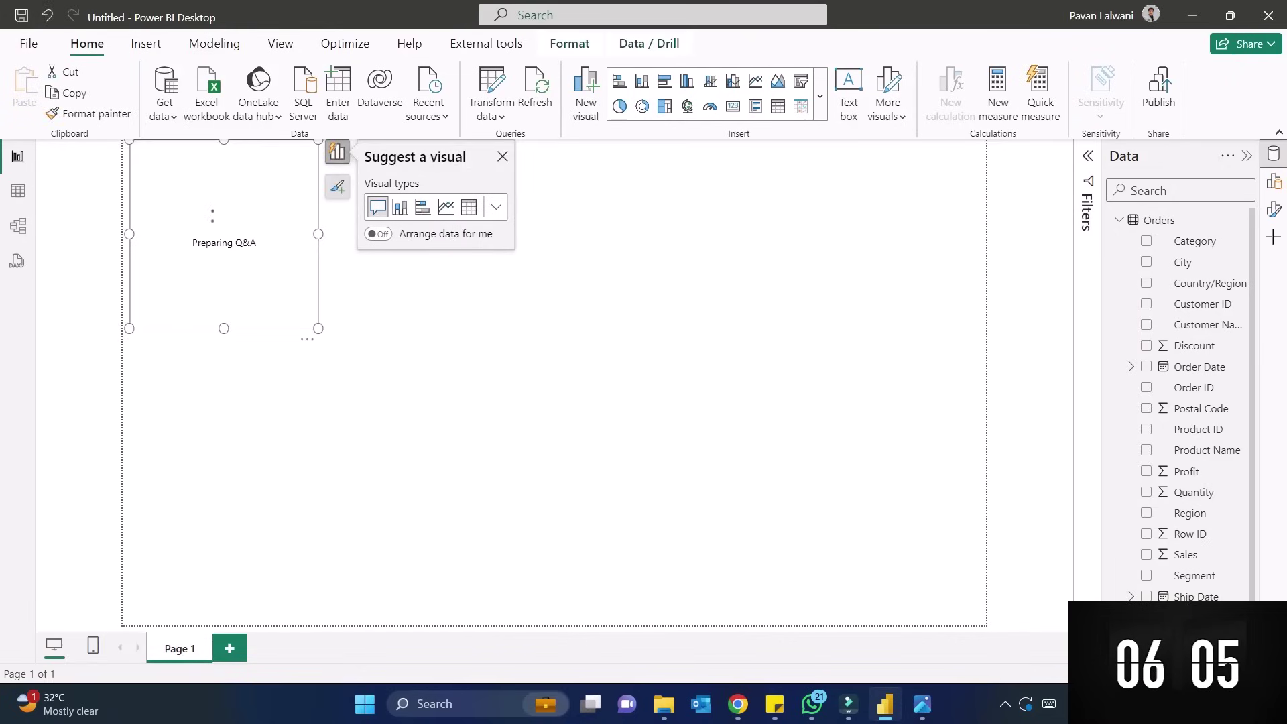
left_click_drag(318, 329, 411, 415)
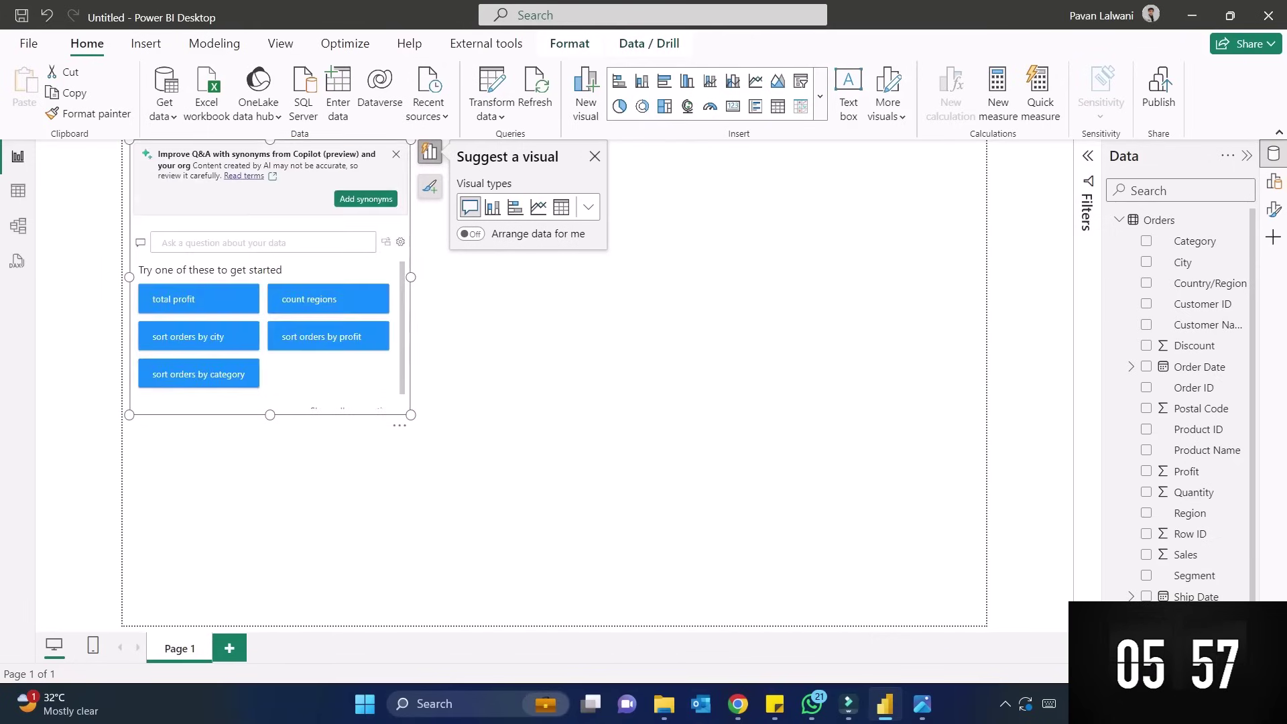
type("Region Sales ")
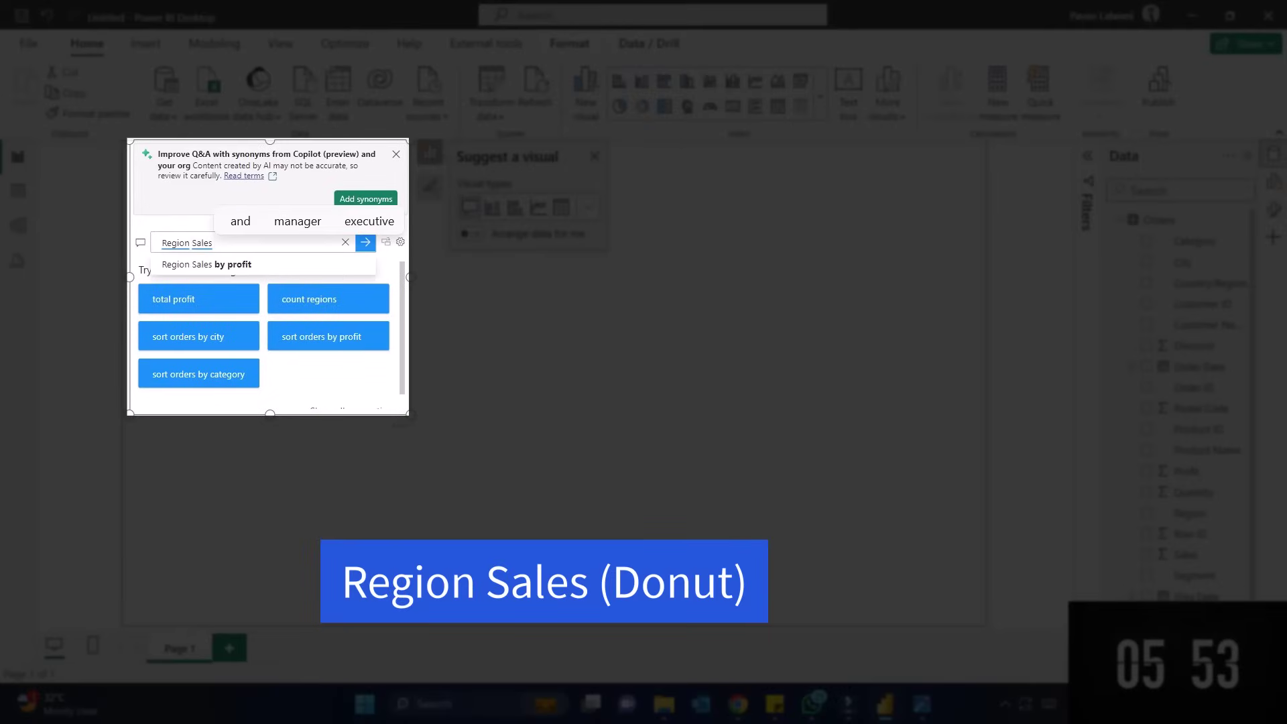
type("Donut")
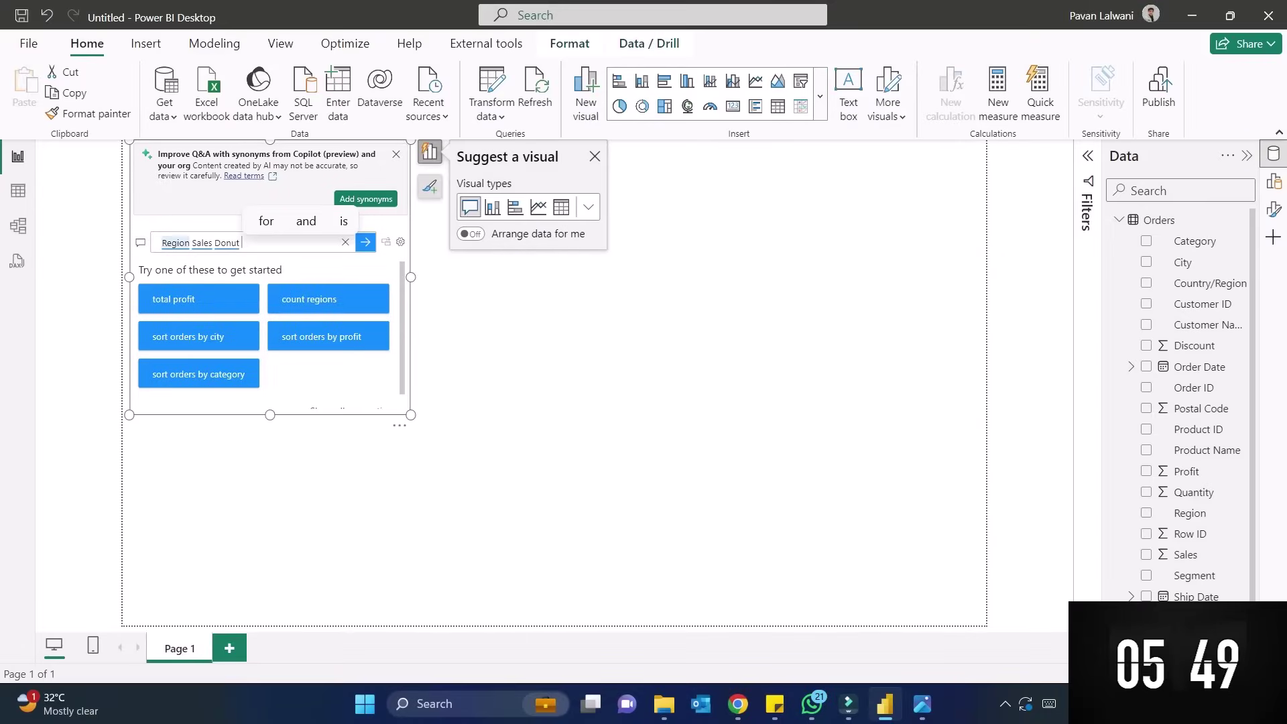
mouse_move(1143, 507)
left_mouse_down()
mouse_move(1210, 540)
mouse_move(1226, 526)
left_mouse_up()
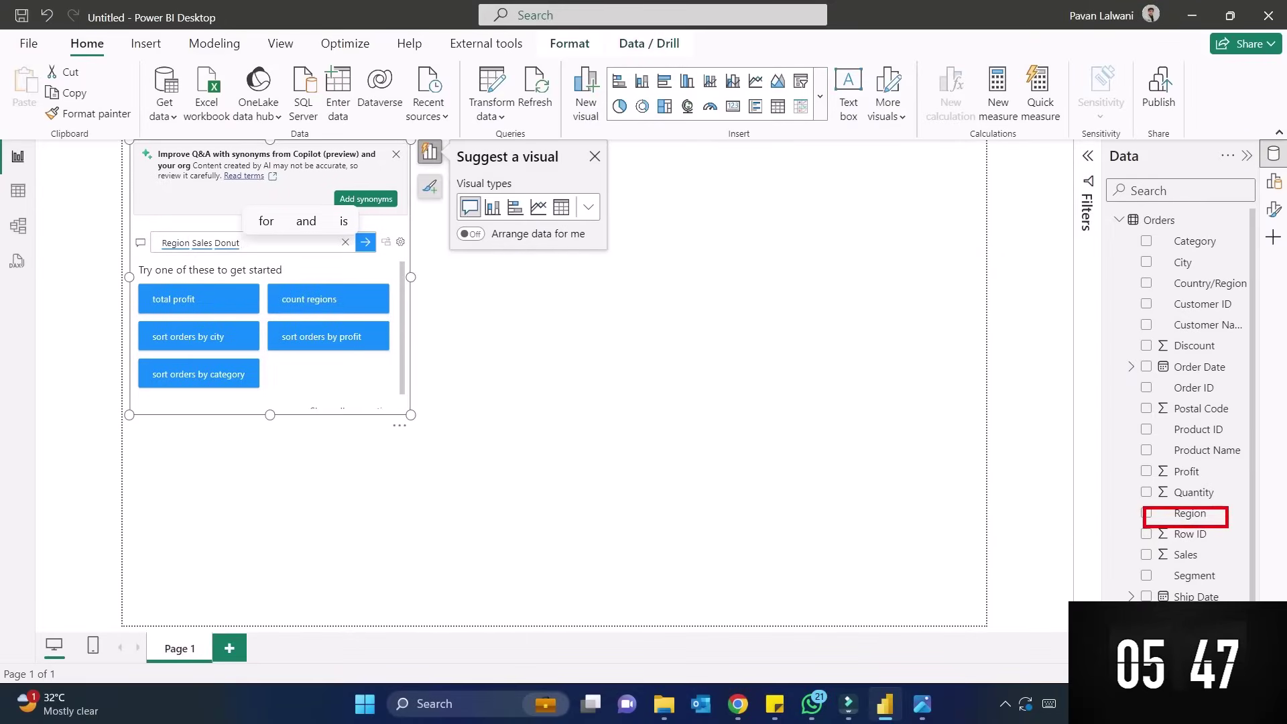
left_click_drag(1129, 545, 1224, 576)
key("Escape")
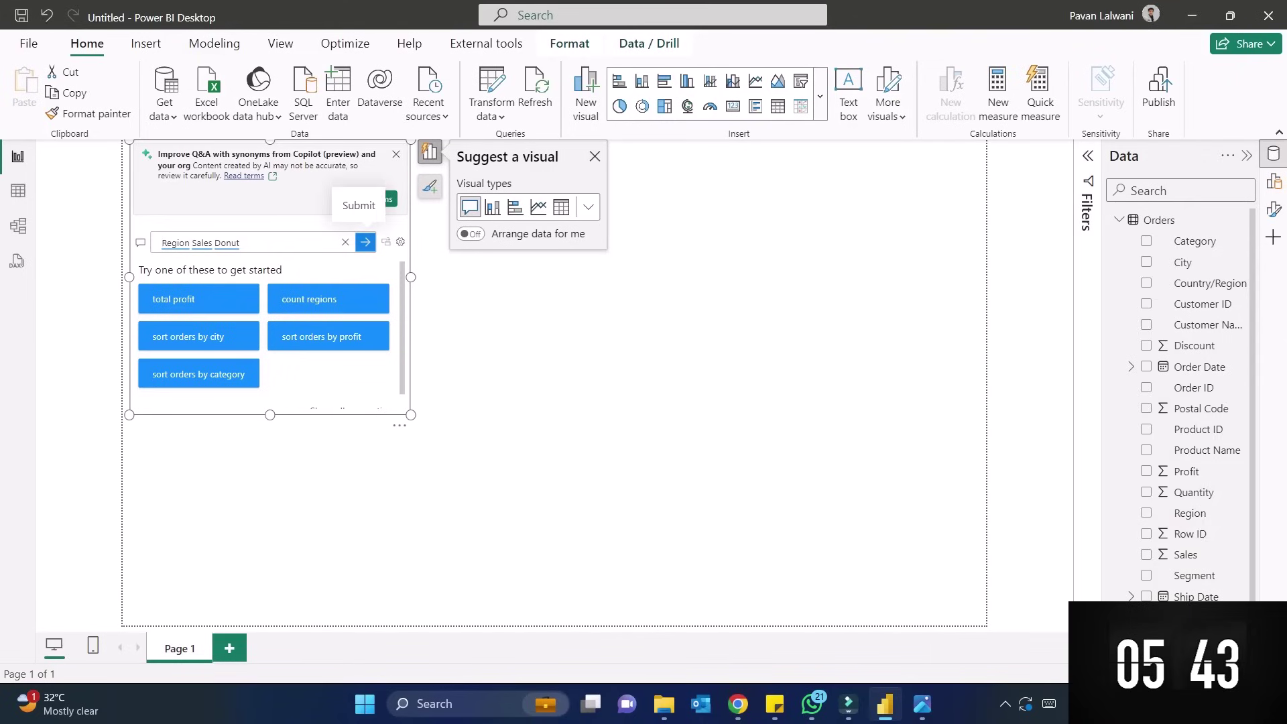
left_click(365, 242)
key("Escape")
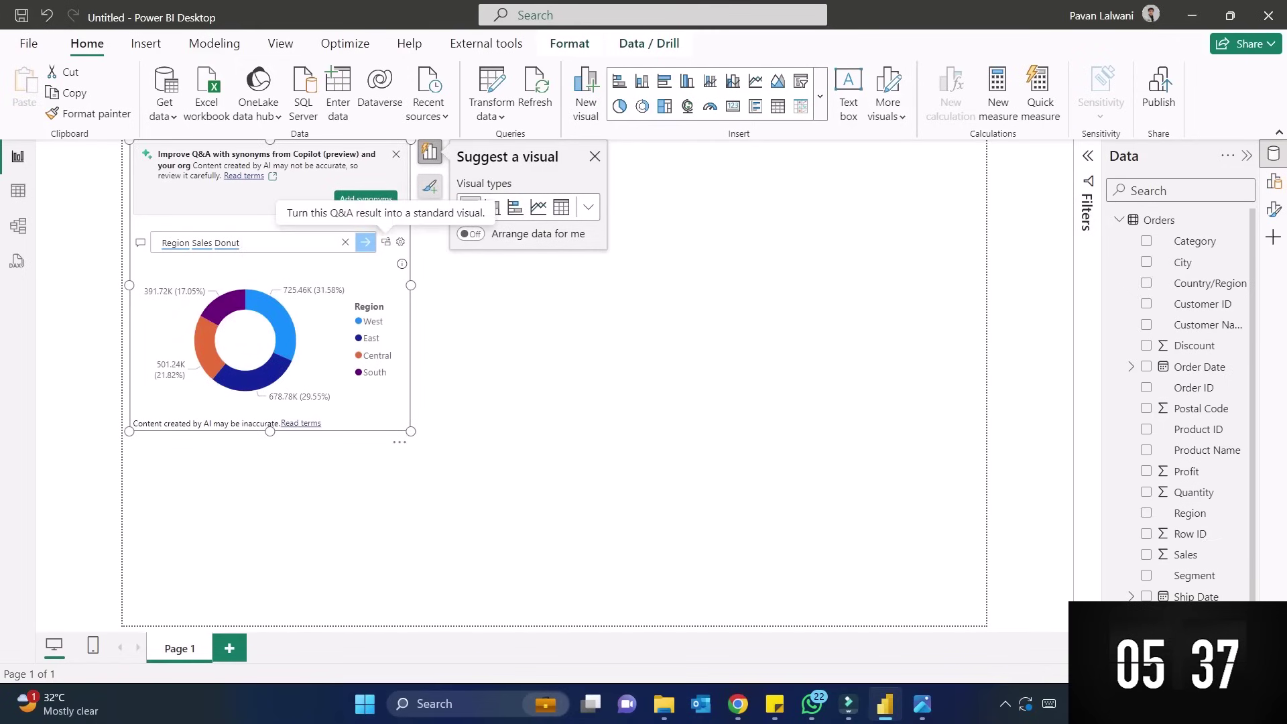
Step: Convert the region sales Q&A result into a standard donut chart and move it to the report page's lower-right corner
left_click(386, 242)
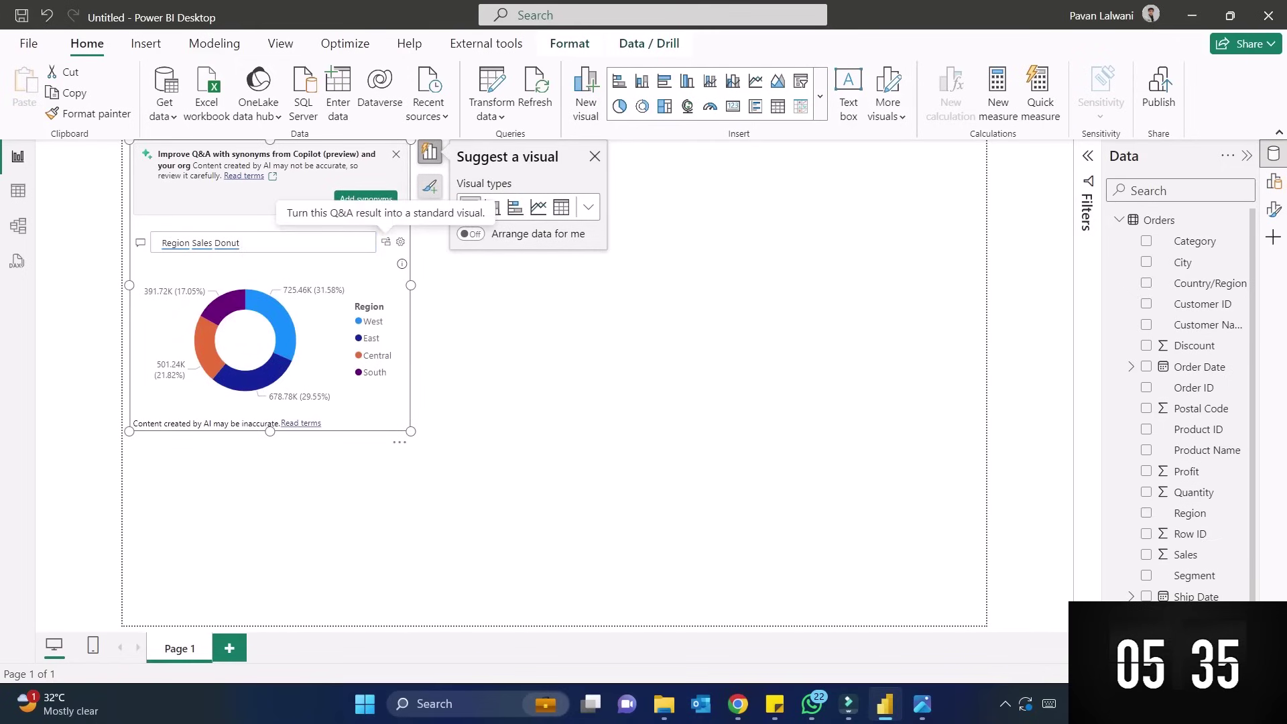
left_click(386, 241)
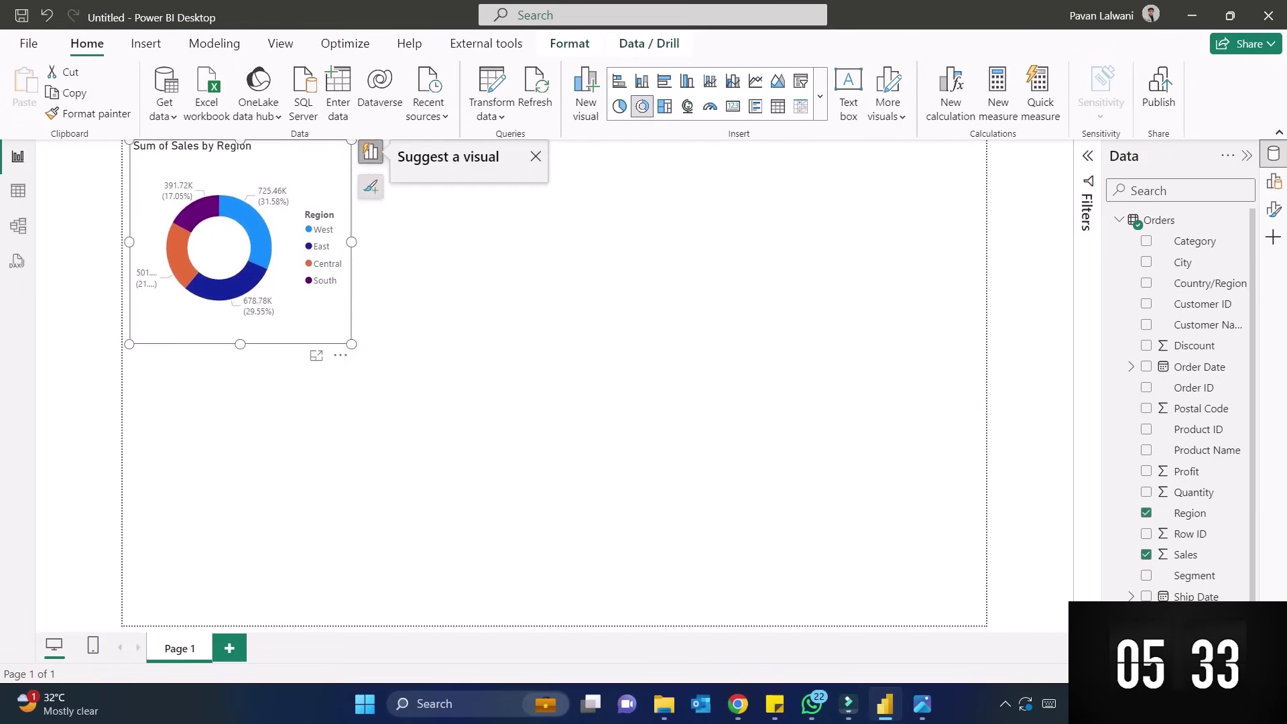
left_click_drag(307, 296, 853, 529)
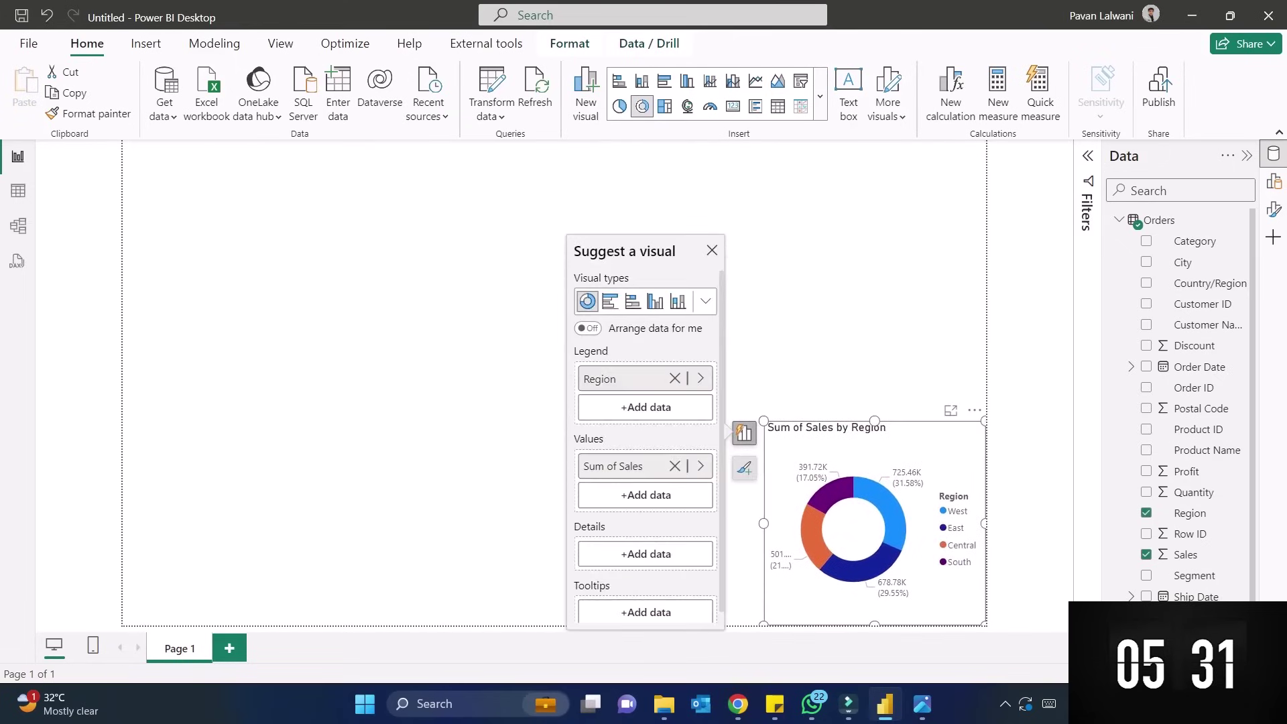
key("Escape")
Step: Add an enlarged Q&A visual asking "Sub-Category Sales Funnel" and convert its result into a standard funnel chart
key("ctrl+slash")
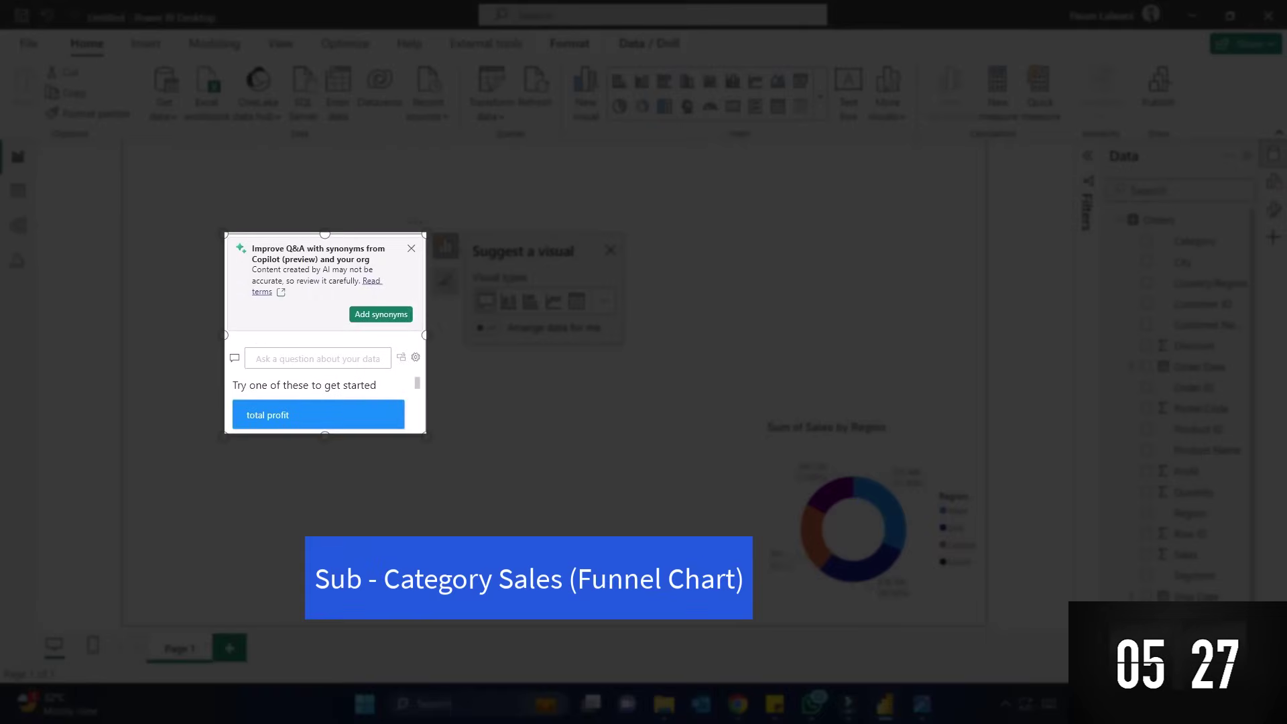
type("Sub-Category ")
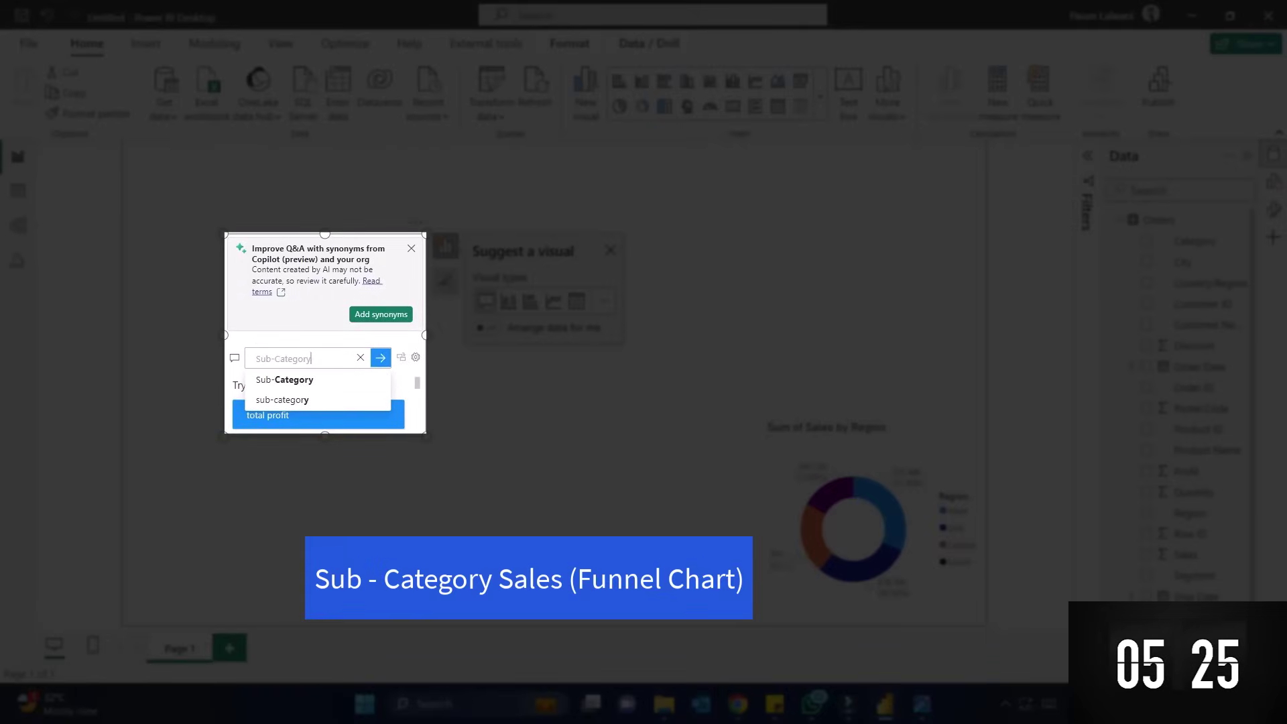
type("Sales ")
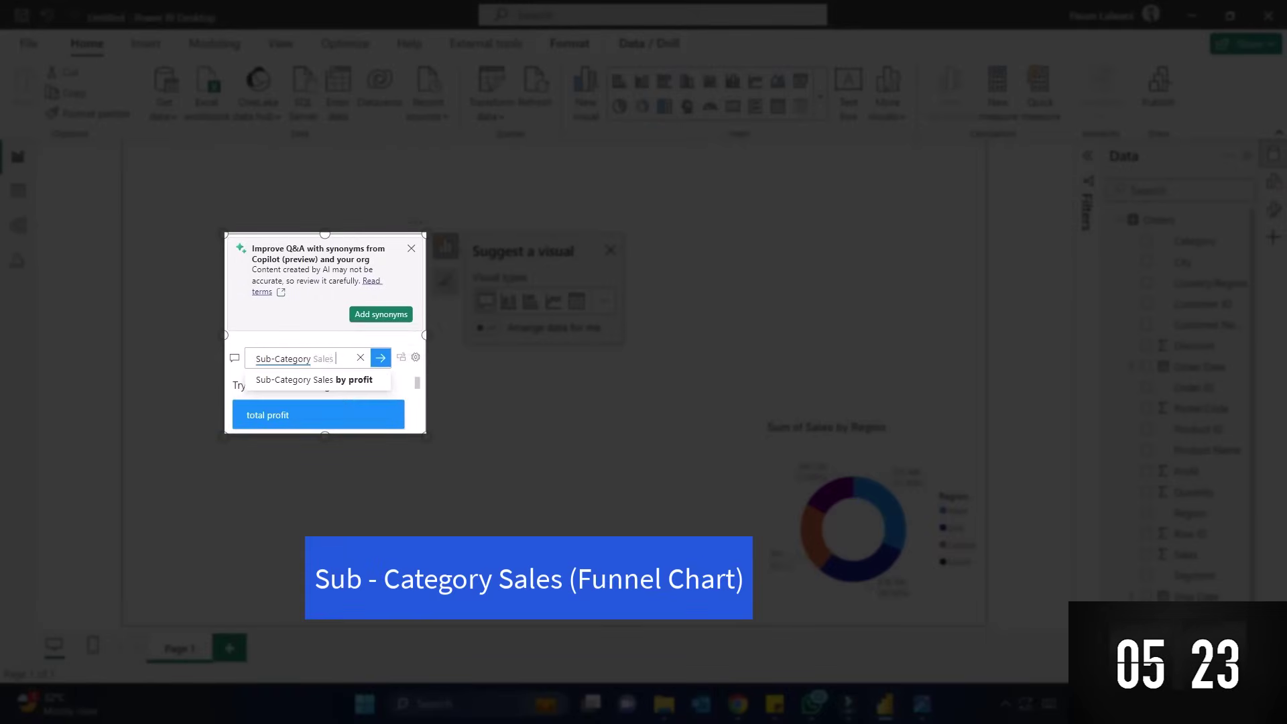
type("Funnel")
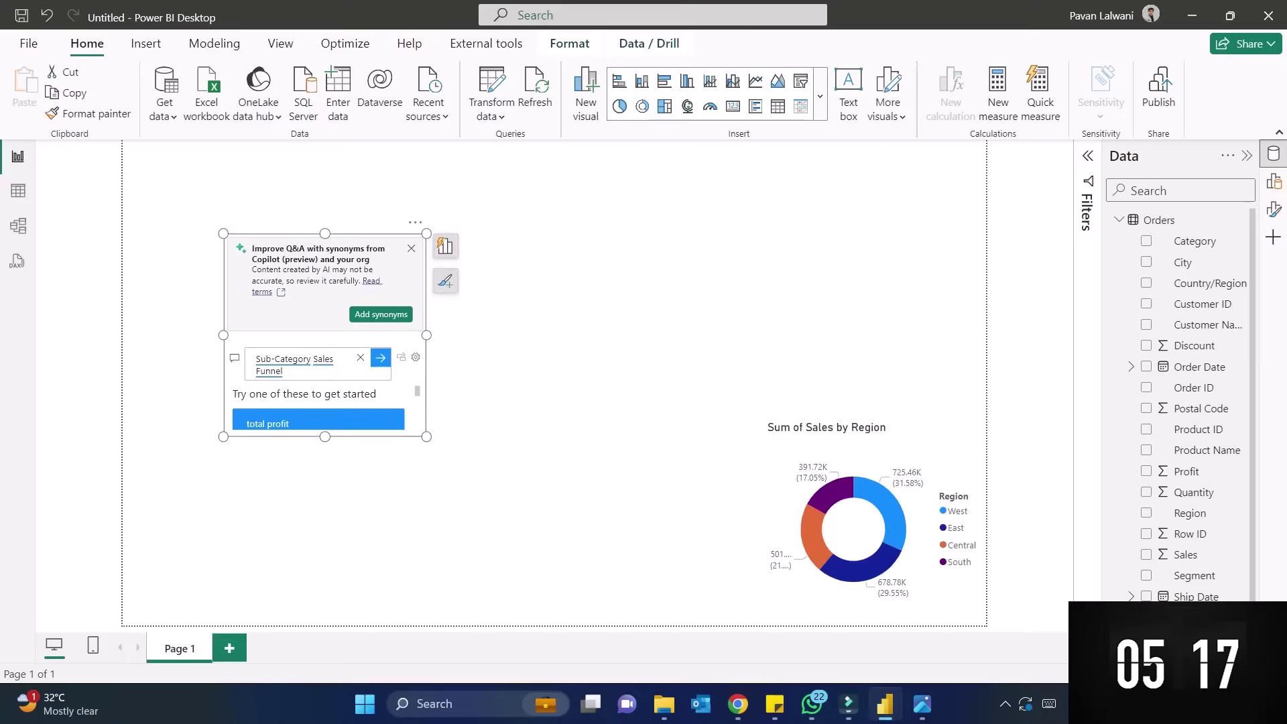
left_click_drag(426, 437, 541, 542)
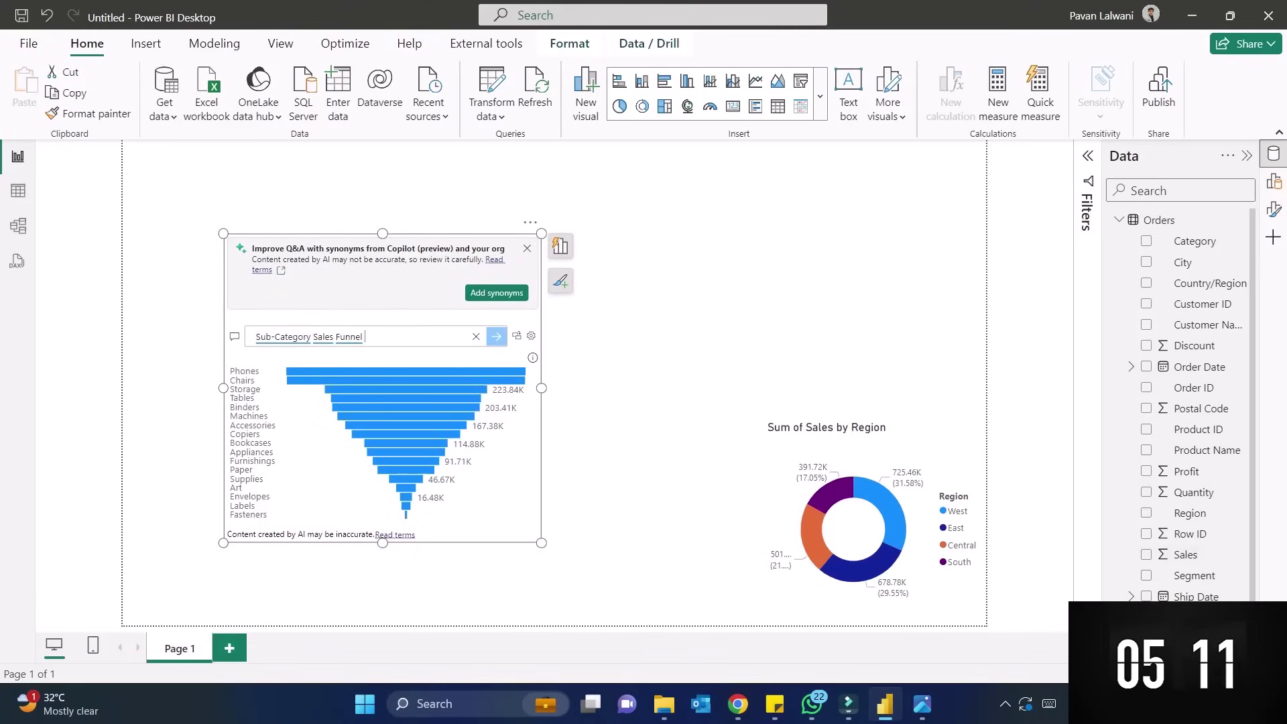
scroll(1180, 404, "down", 1)
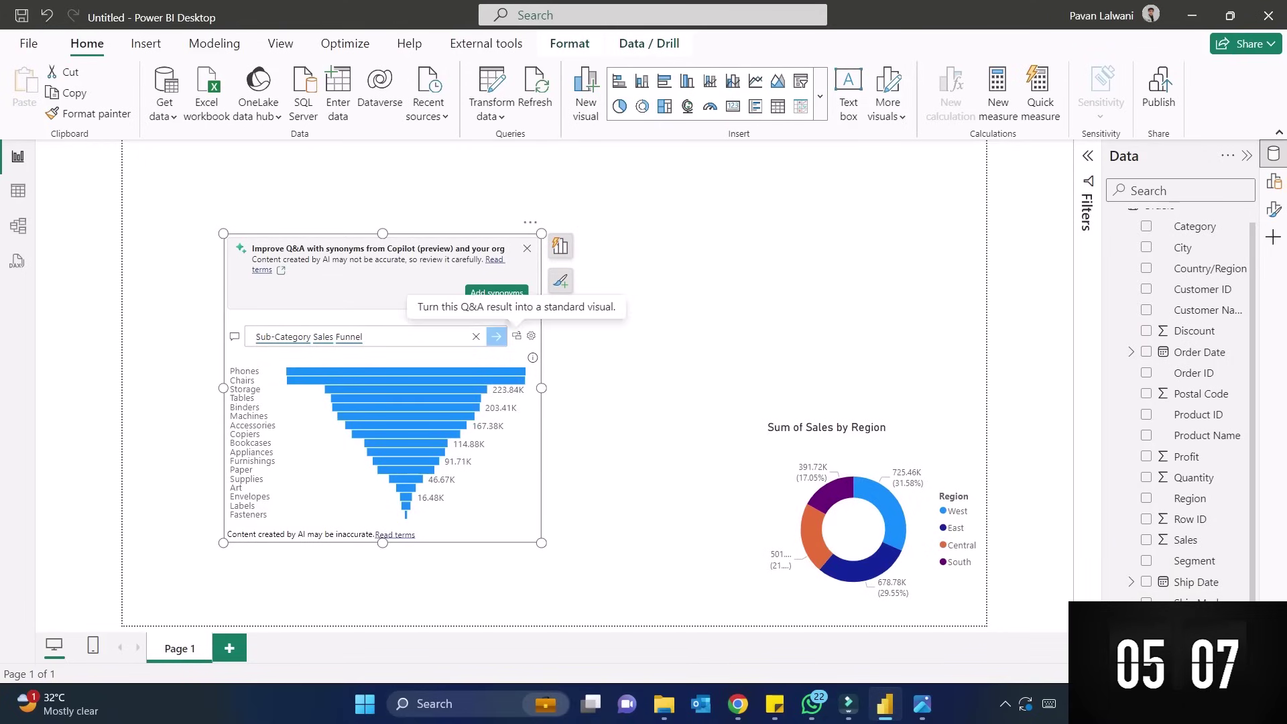
left_click(516, 335)
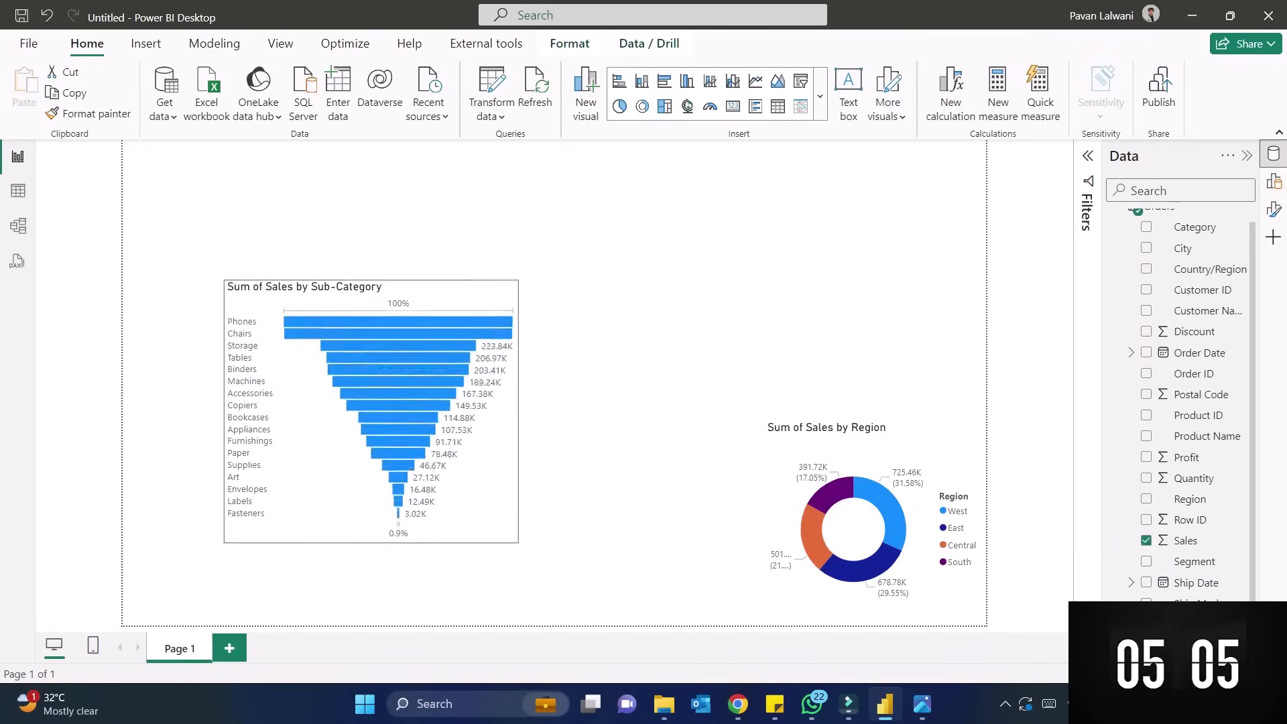
Step: Move the sub-category funnel chart to the report page's lower-left corner and resize it to be slightly wider and shorter
left_click_drag(450, 393, 349, 475)
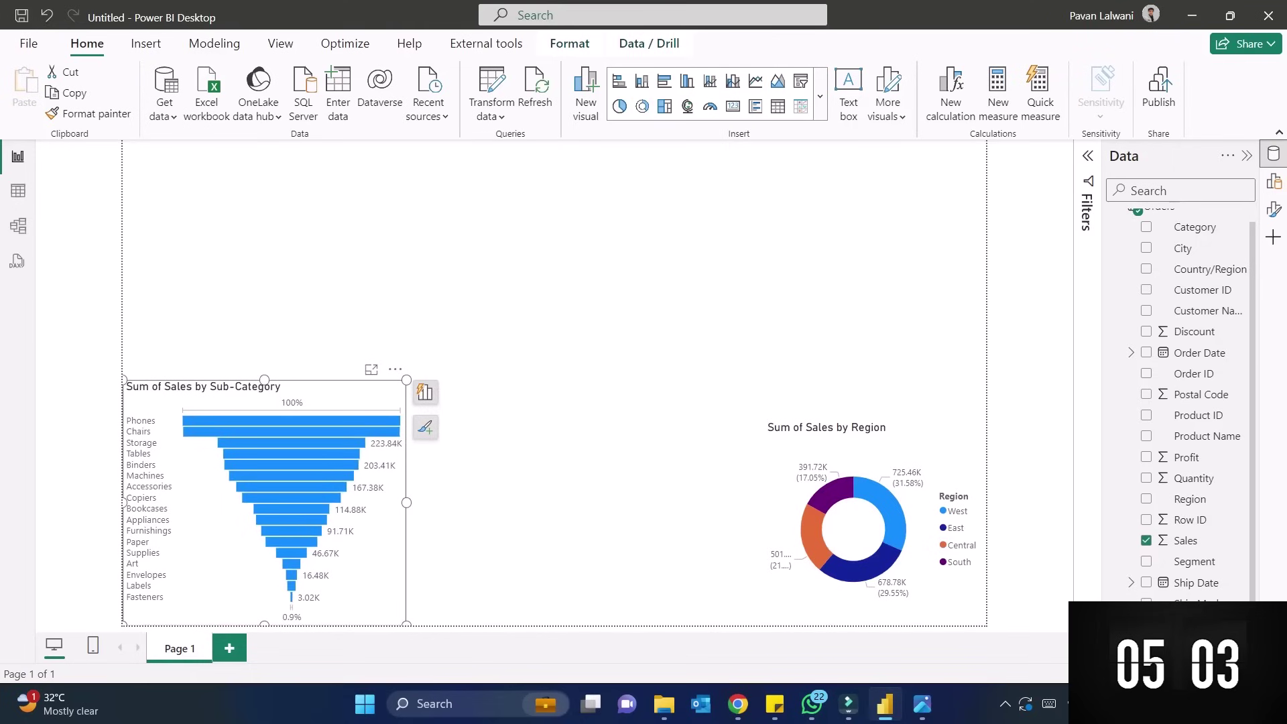
left_click_drag(406, 380, 427, 412)
left_click_drag(115, 439, 423, 461)
key("Escape")
key("Escape")
Step: Add a Q&A visual asking "State Sales Map" and convert its result into a standard map
key("ctrl+slash")
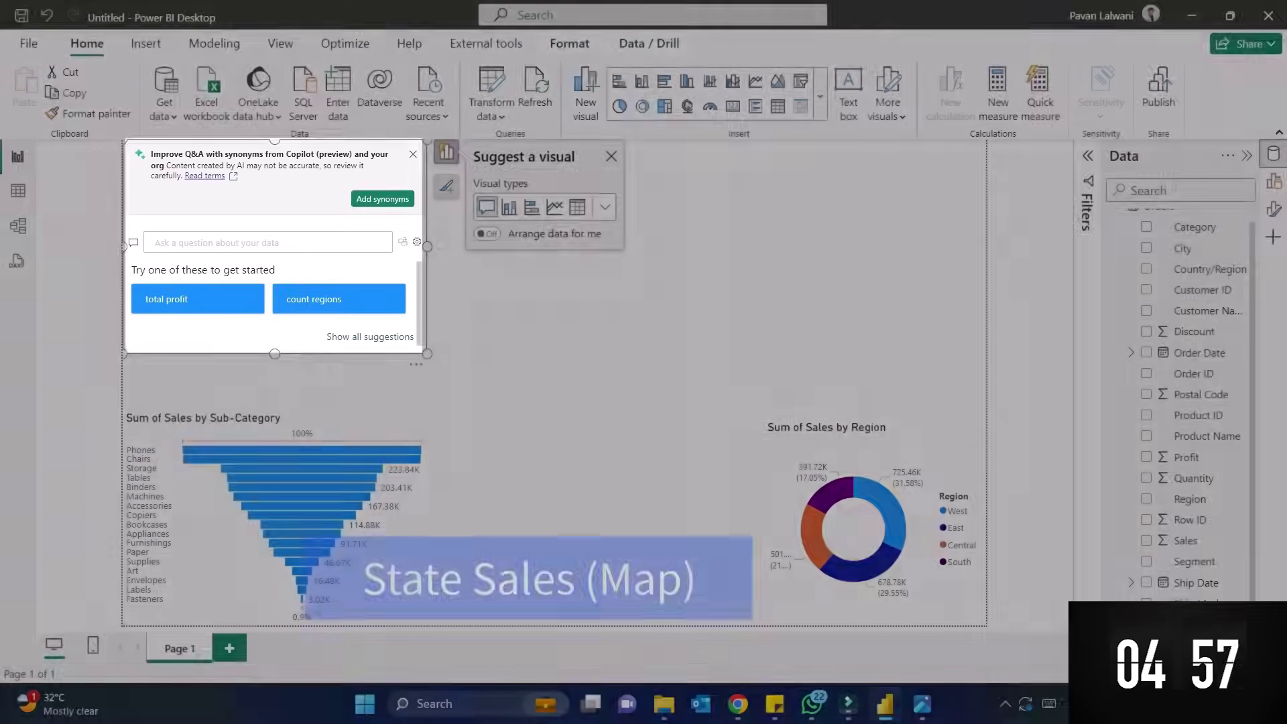
type("State S")
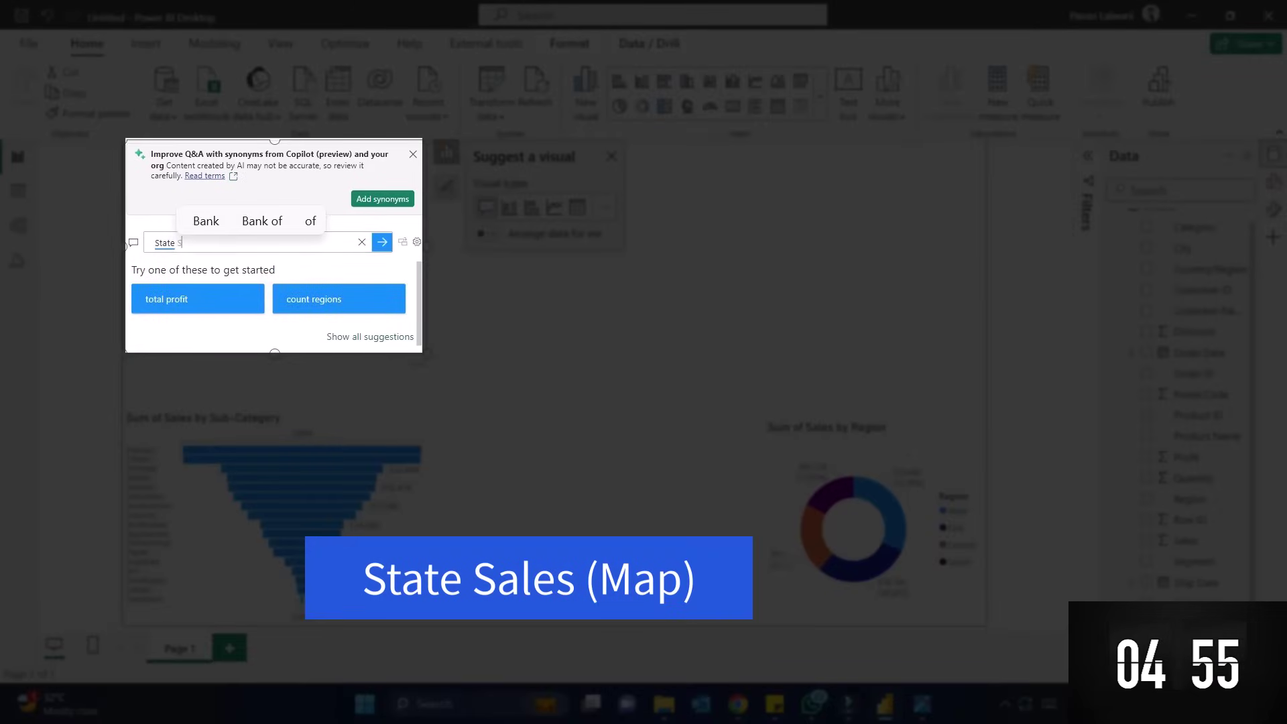
type("ales Map")
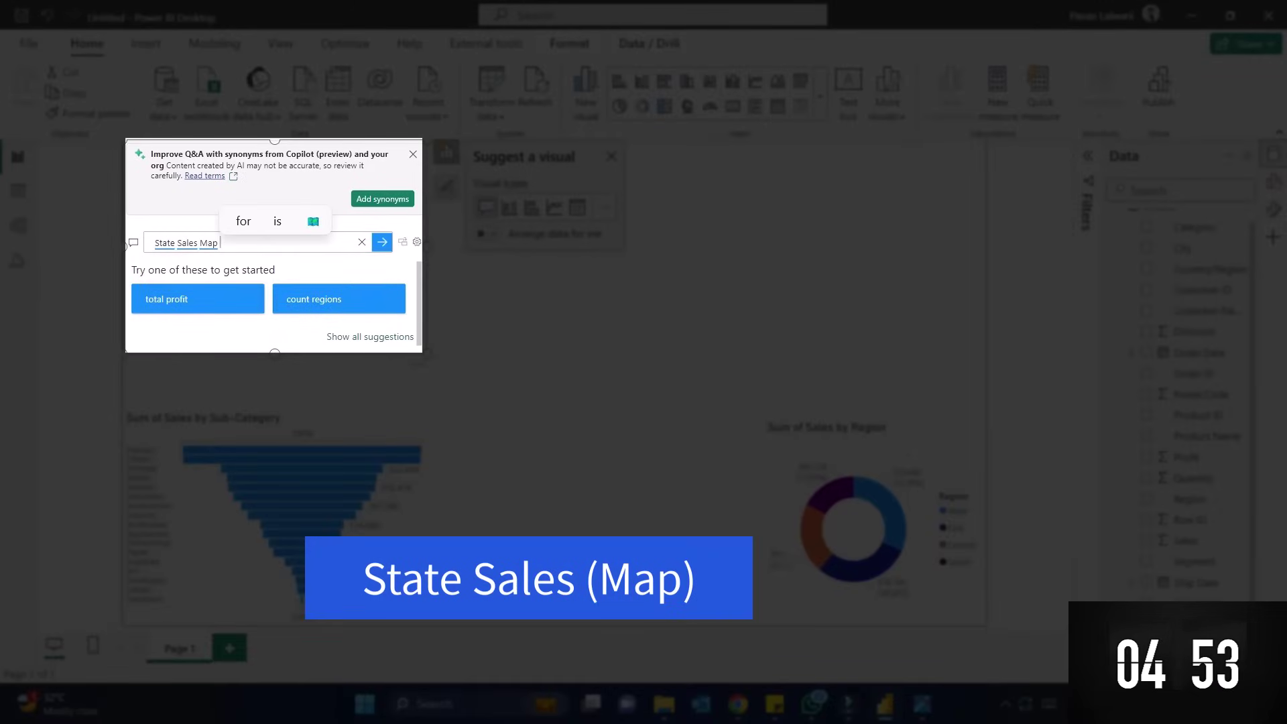
key("Return")
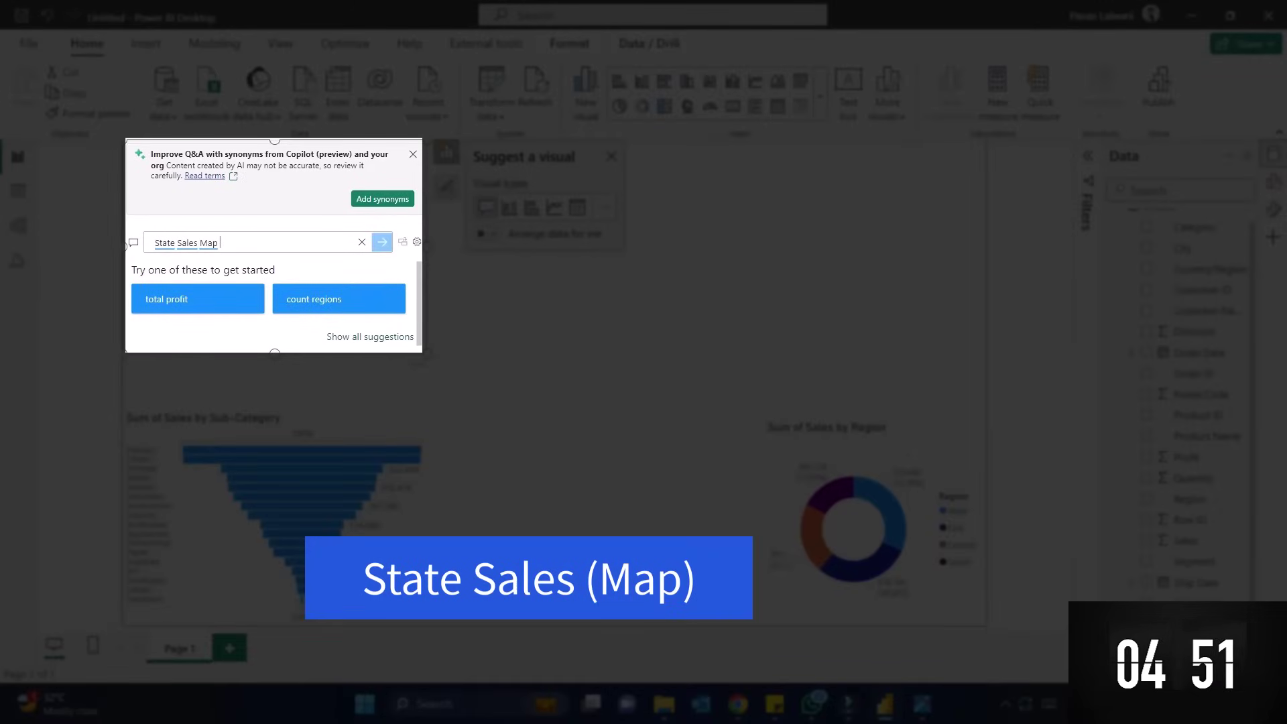
left_click(402, 242)
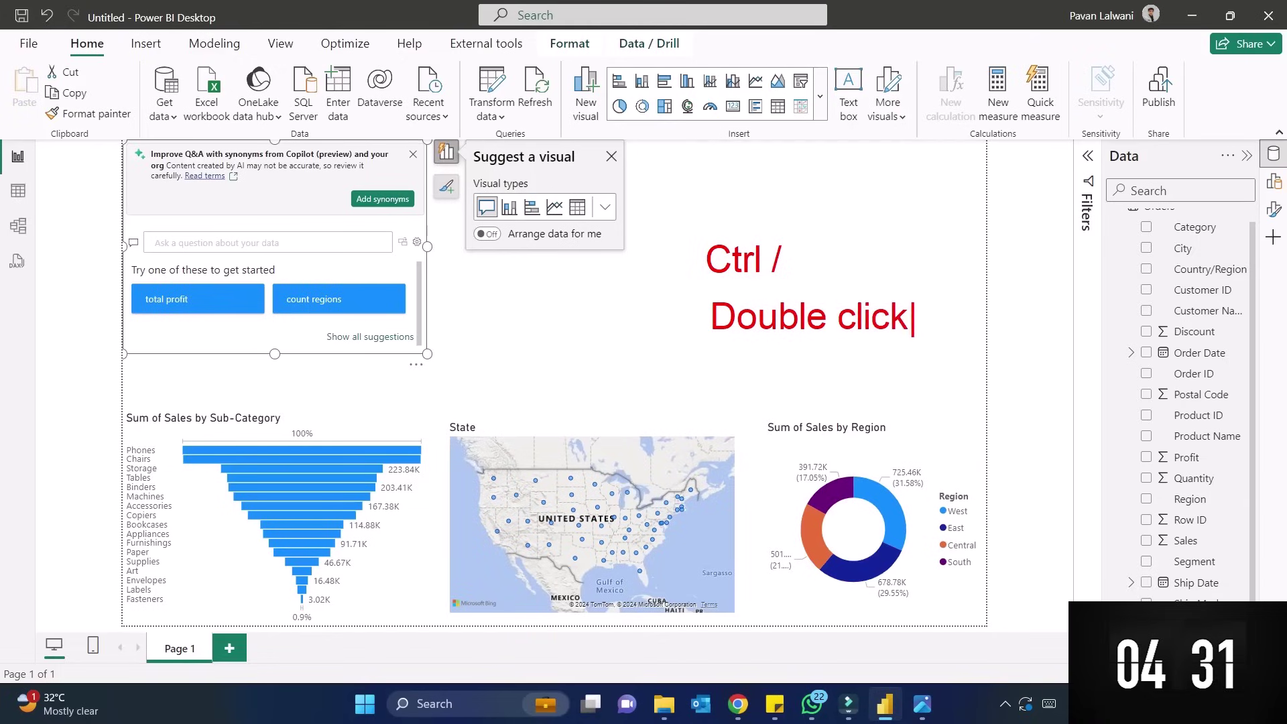
Step: Ask "Segment Sales Pie" in the new Q&A visual, convert the result into a standard pie chart, and fit it above the funnel chart
left_click(155, 242)
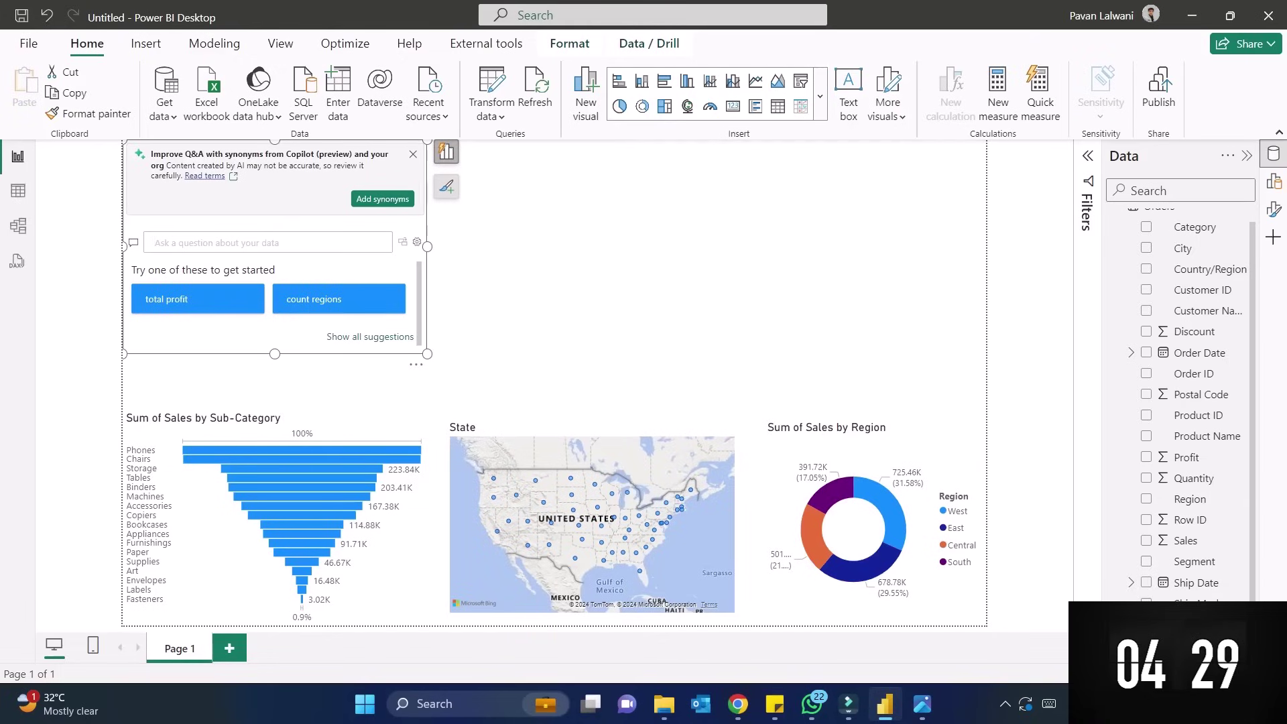
type("segment Sales")
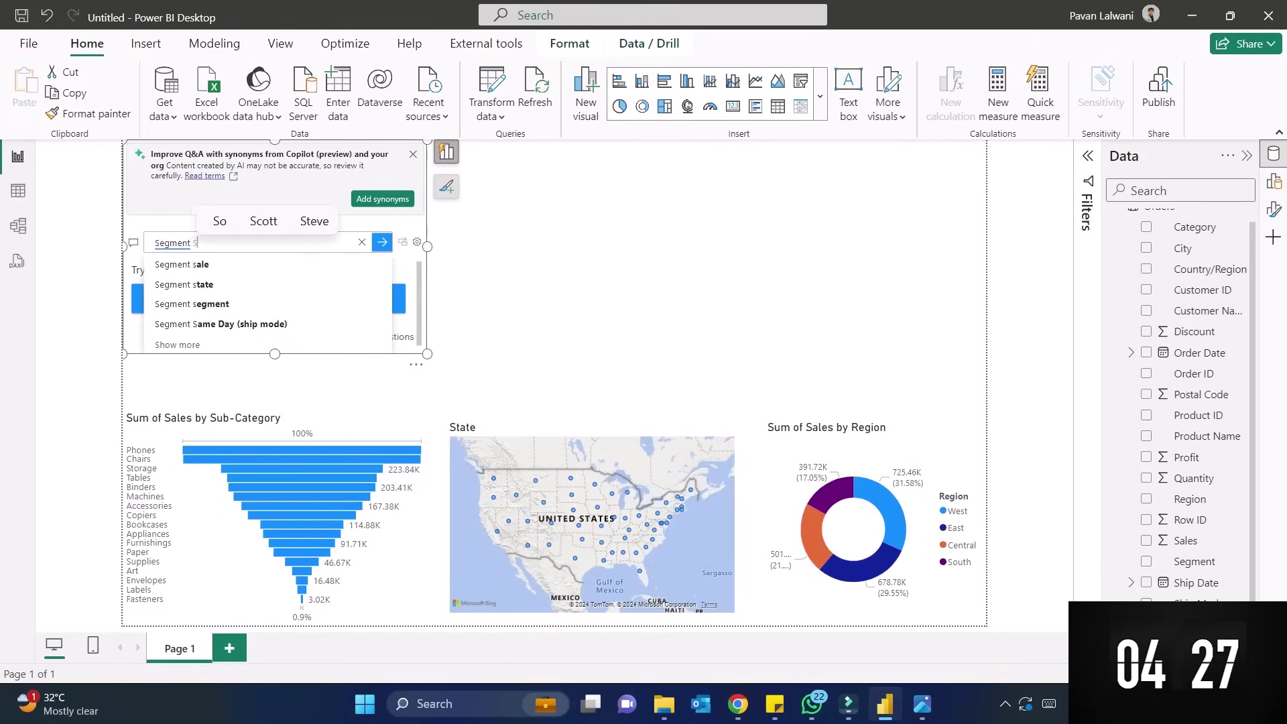
type(" Pie")
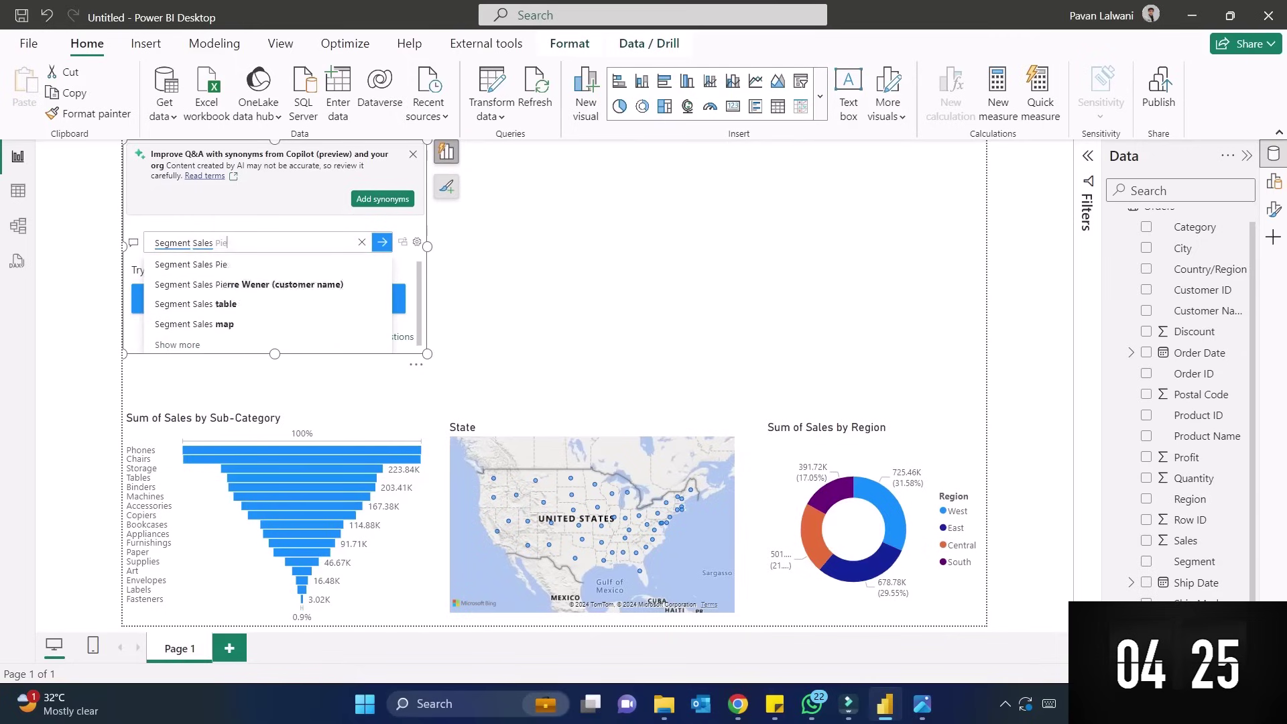
key("Return")
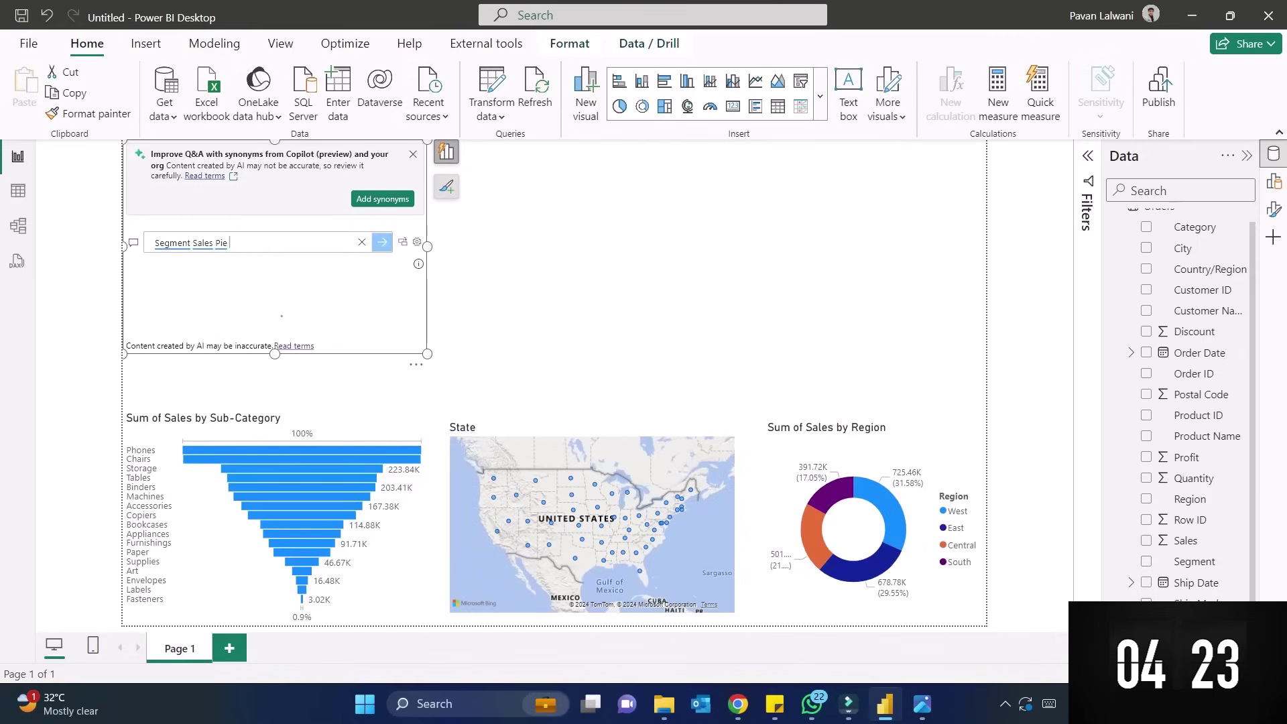
left_click(403, 241)
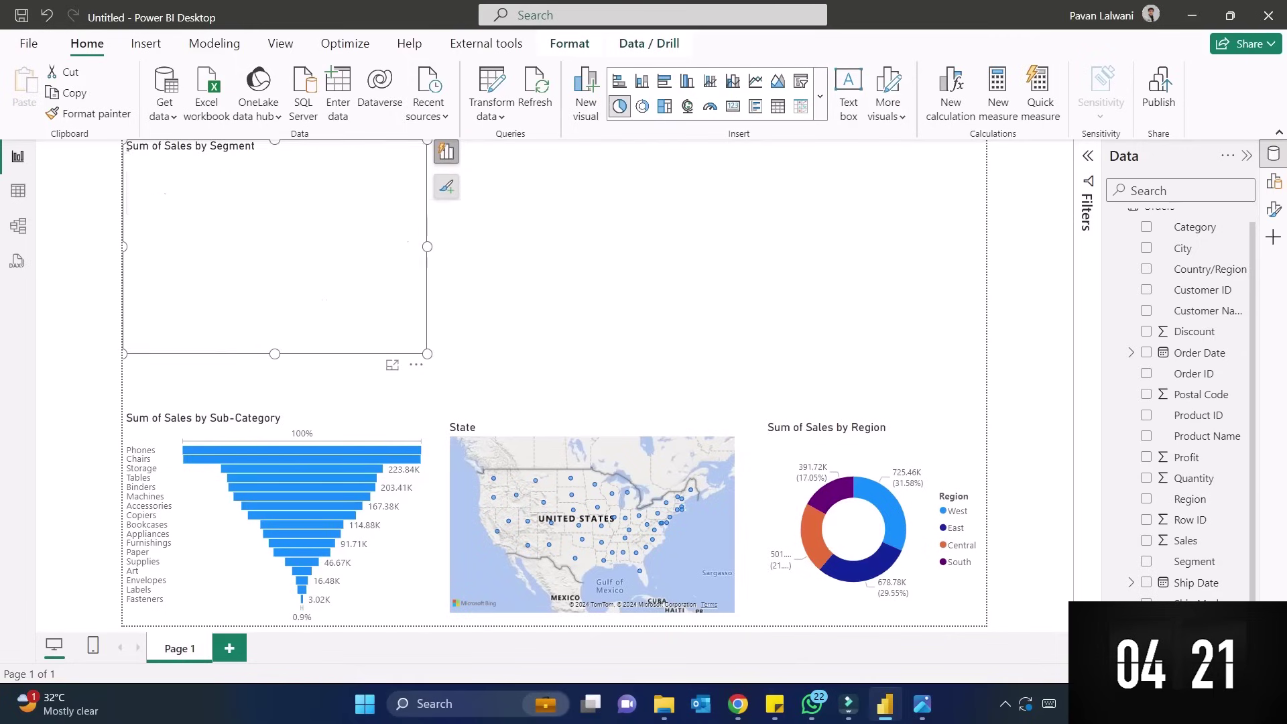
left_click_drag(419, 140, 445, 195)
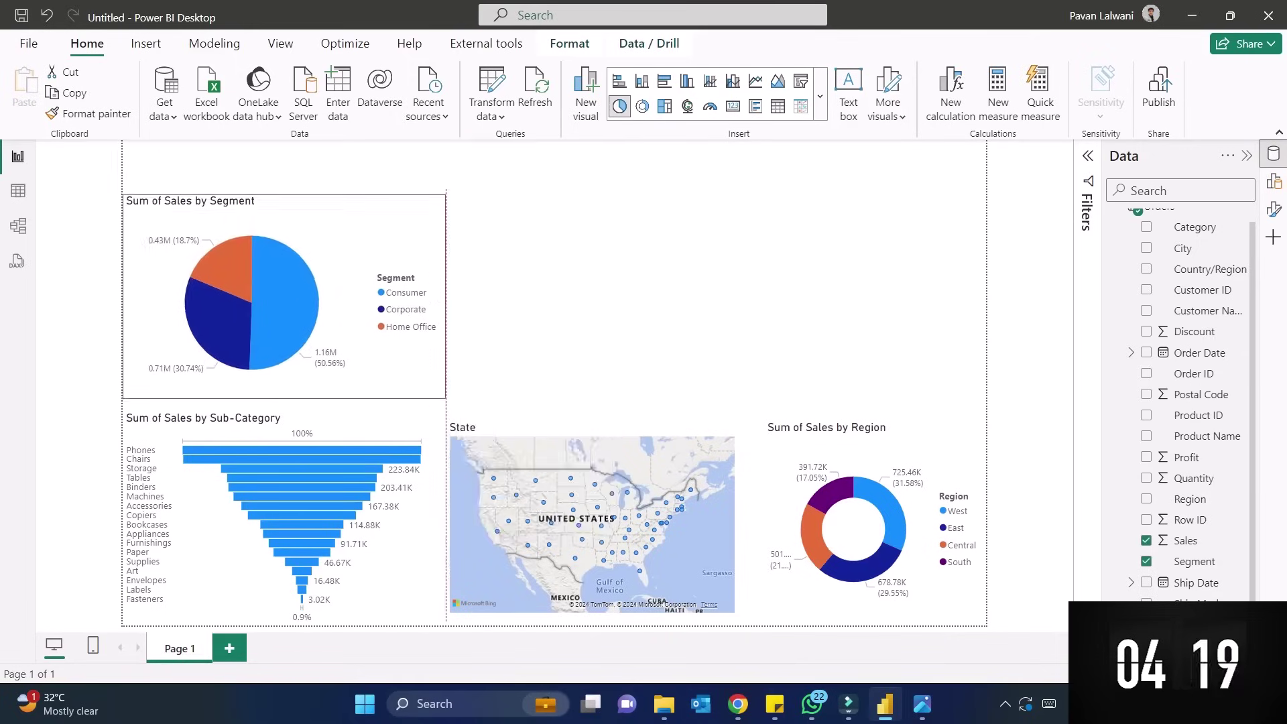
Step: Add a Q&A visual above the map asking "Order Date Sales Line" and convert its result into a standard line chart
left_click(737, 281)
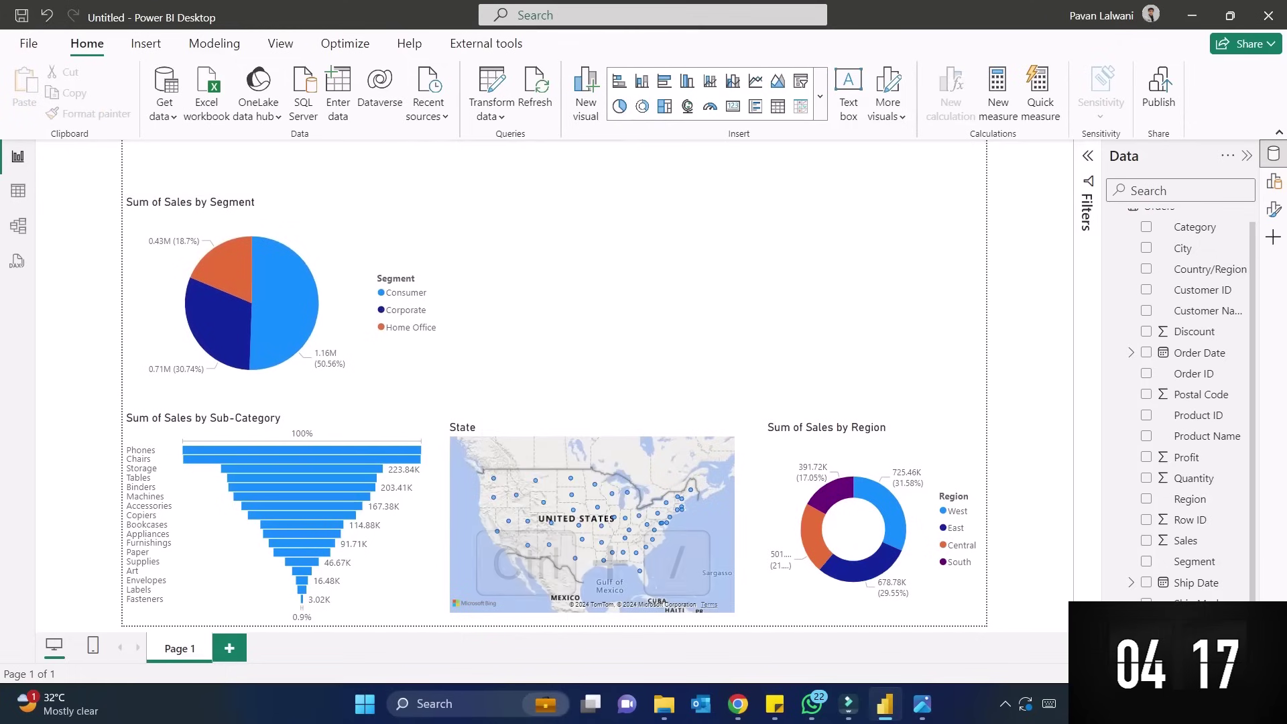
key("ctrl+slash")
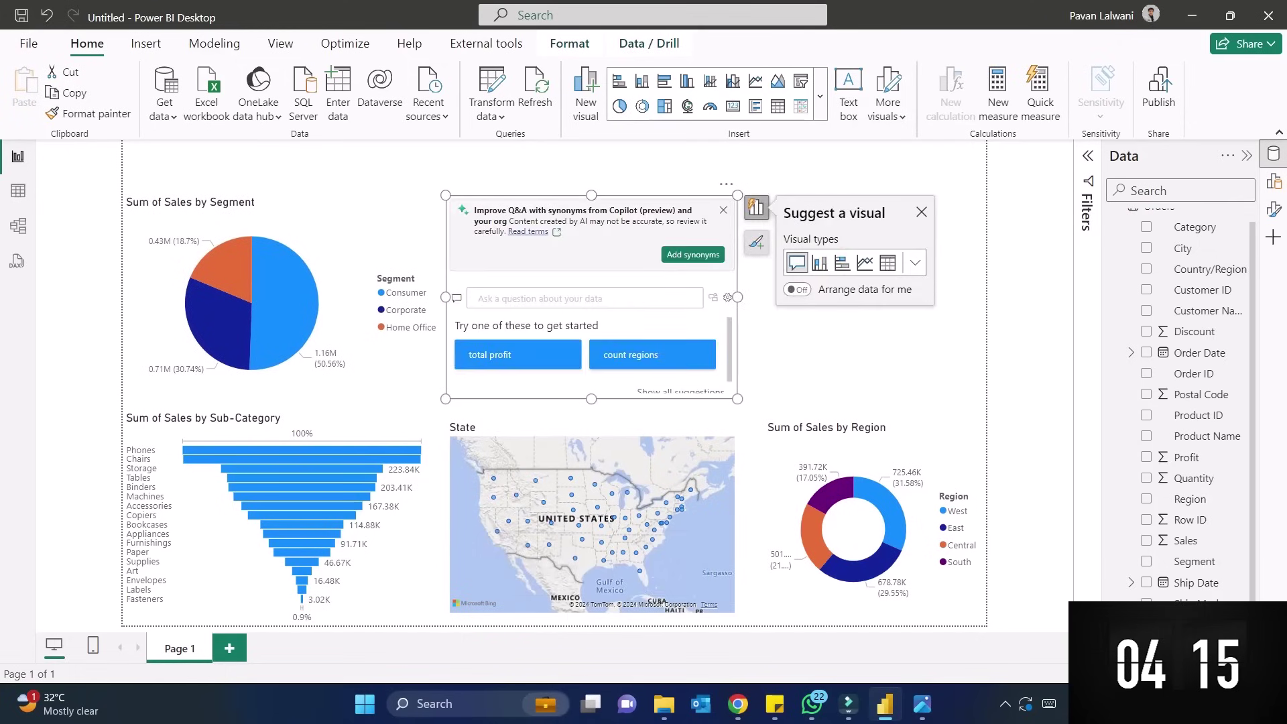
type("Order Date Sales Lin e")
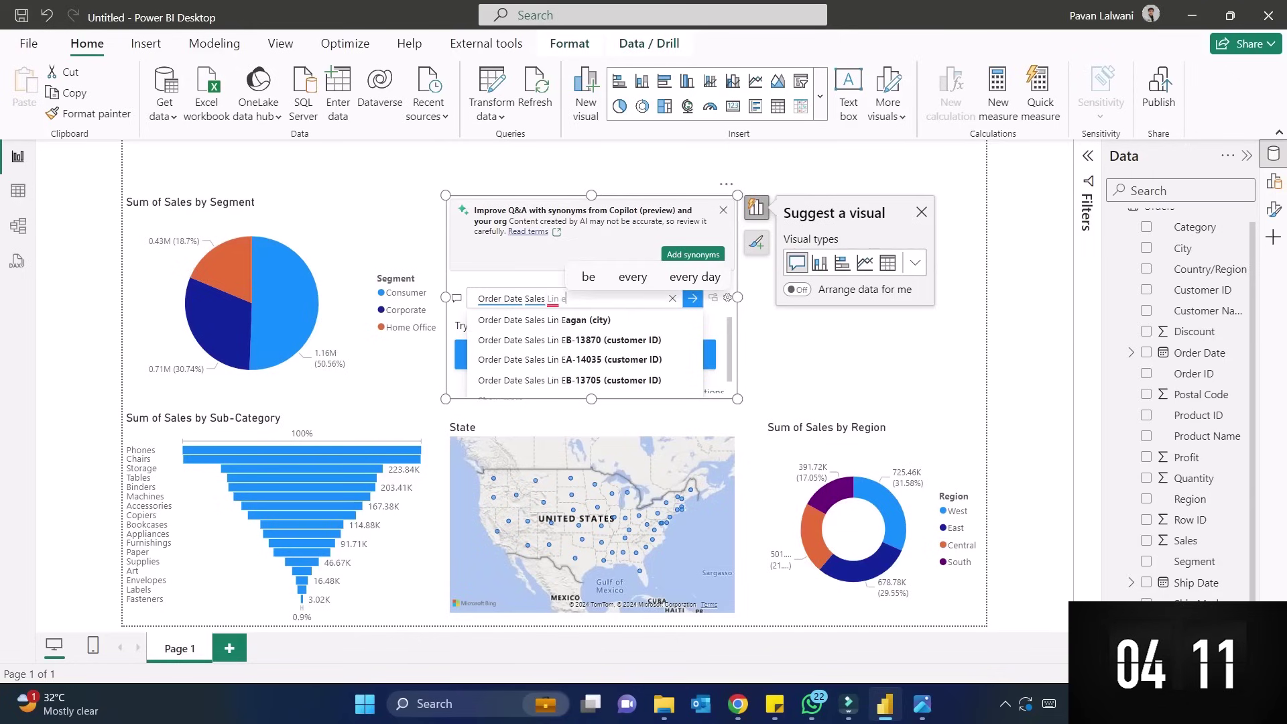
key("BackSpace")
key("BackSpace")
type("e")
key("Down")
key("Return")
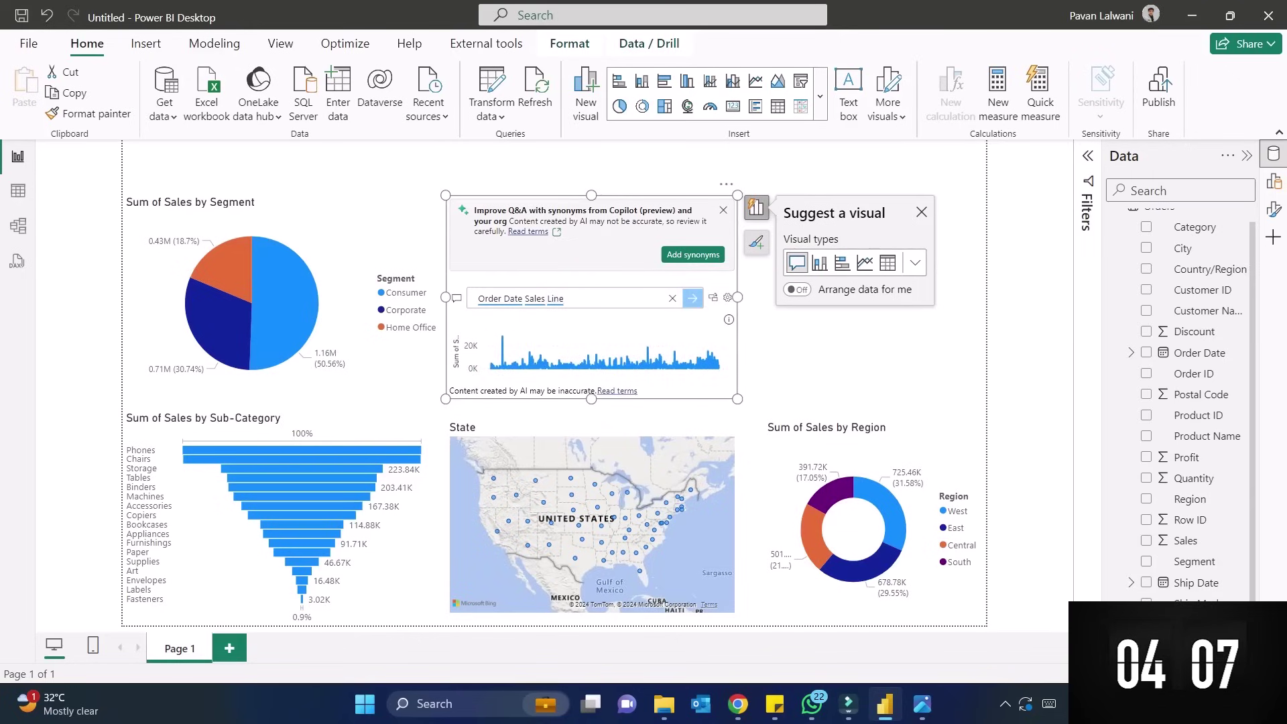
left_click(713, 297)
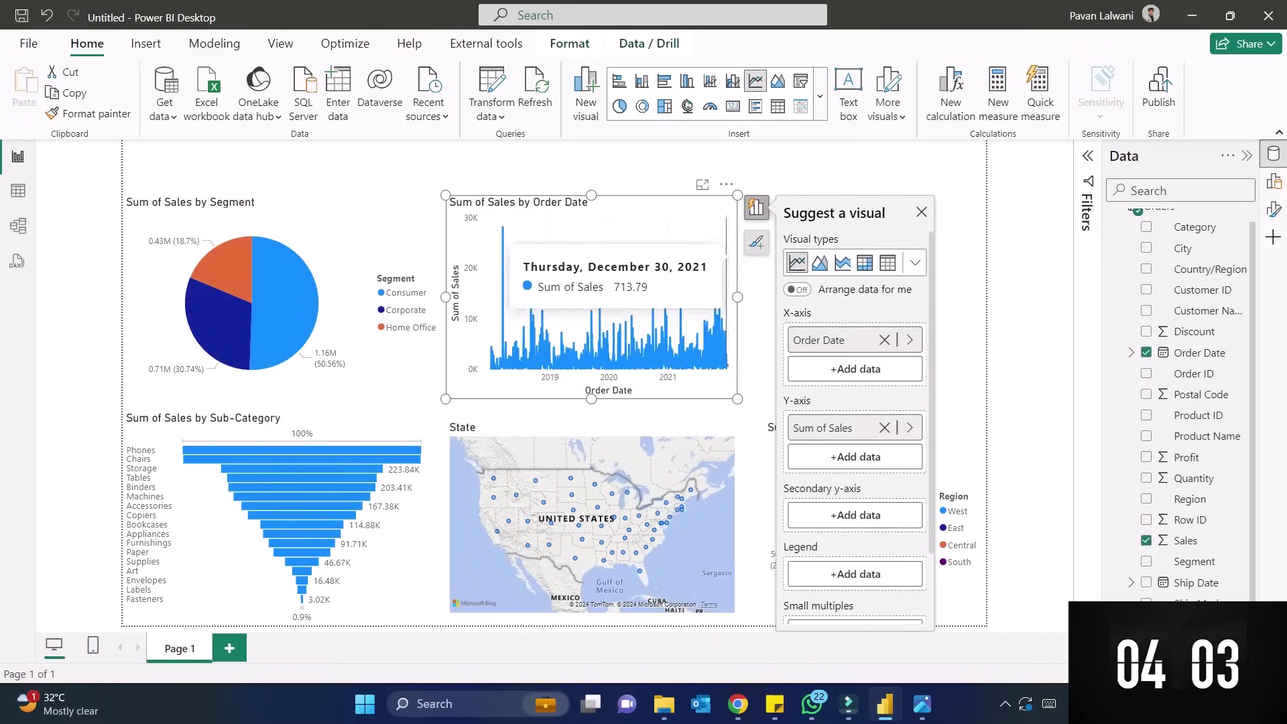
key("Escape")
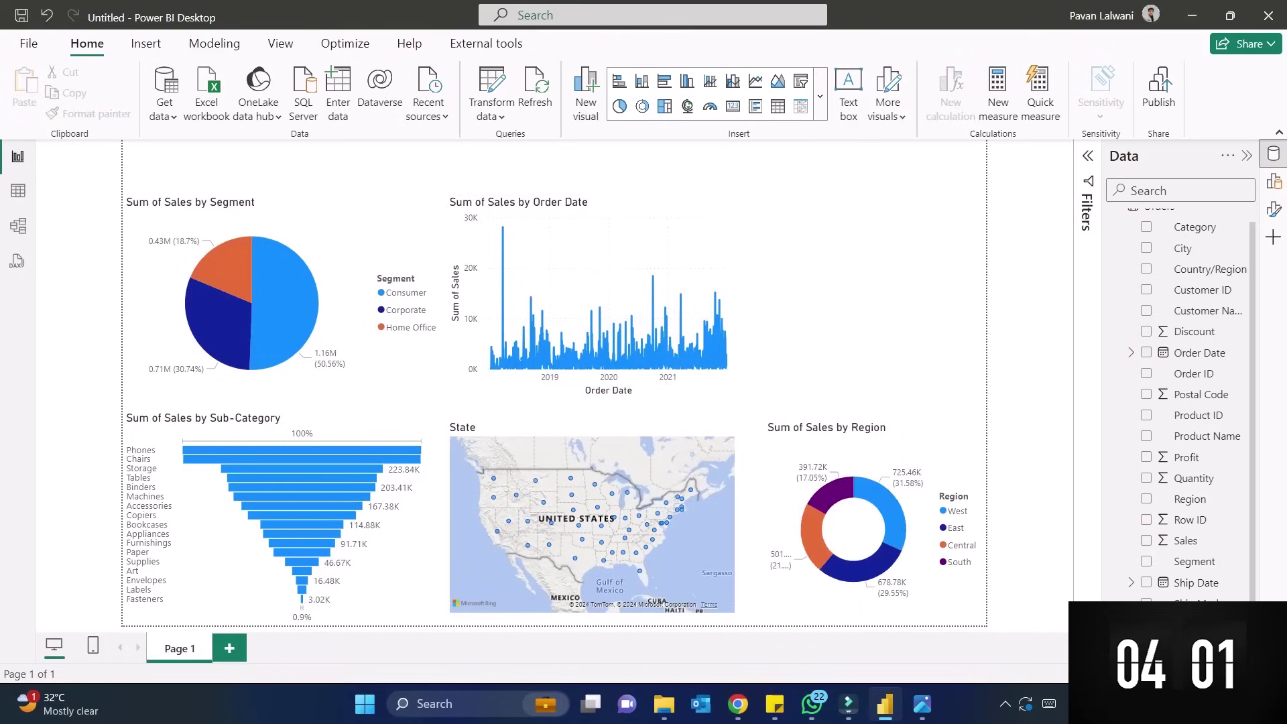
Step: Add a Sales card to the report page, shrink it, and place it above the donut chart beside the line chart
left_click(1146, 540)
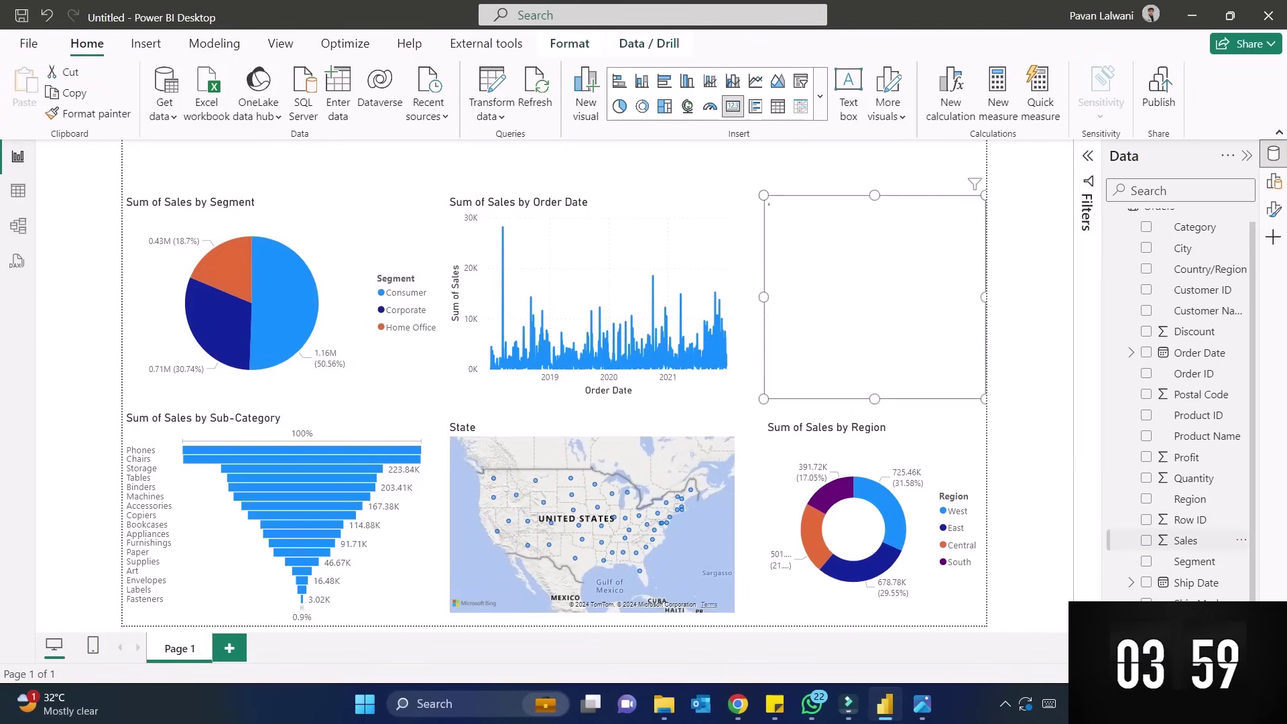
left_click_drag(984, 195, 923, 314)
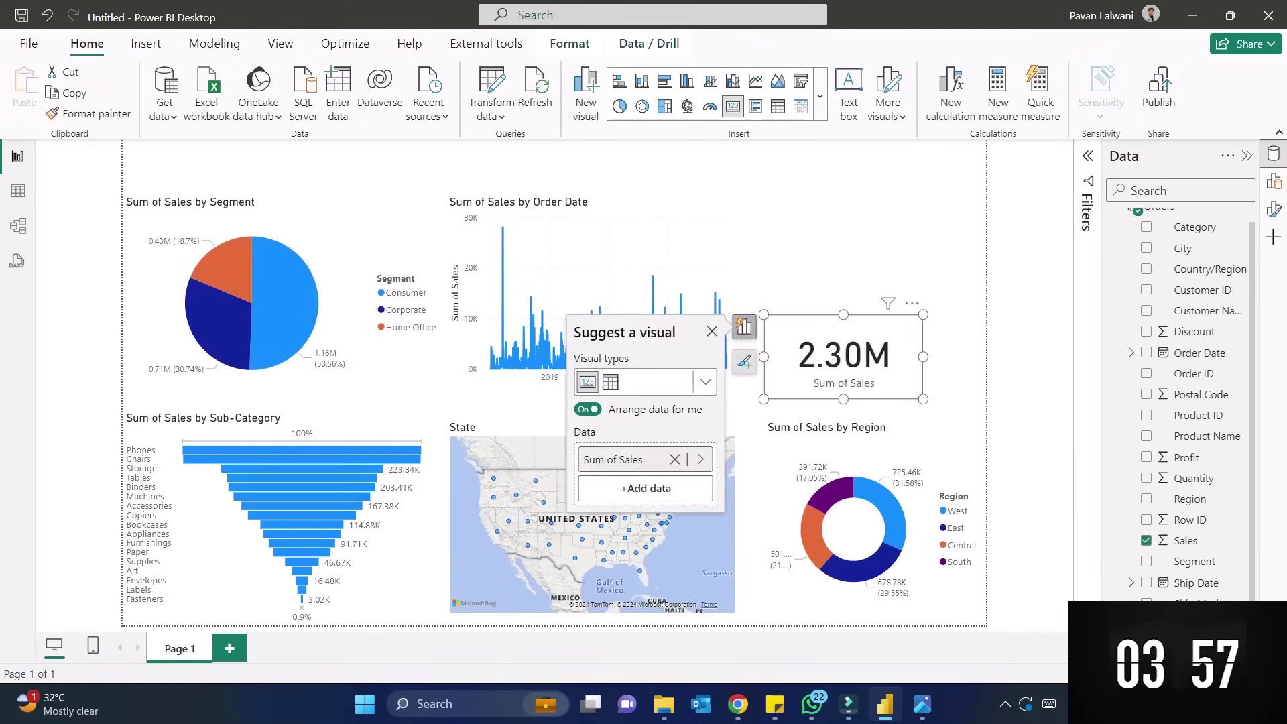
left_click_drag(843, 356, 817, 356)
left_click_drag(897, 357, 861, 357)
key("Escape")
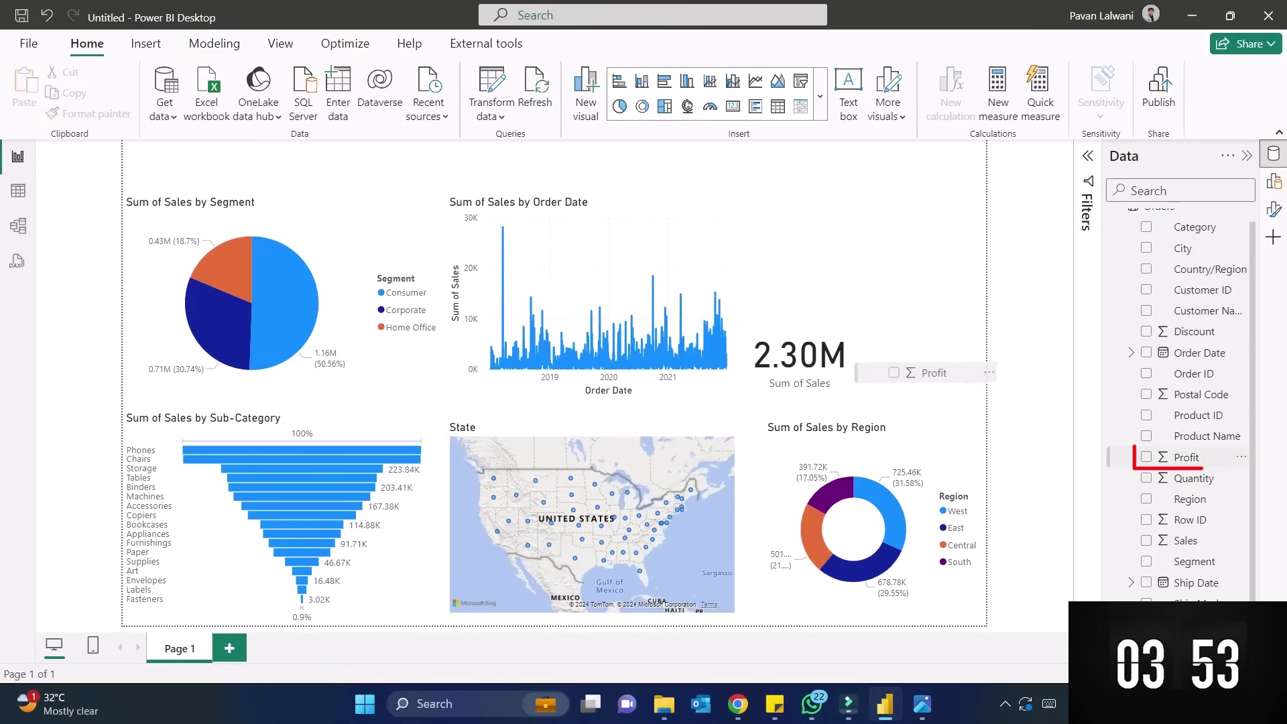
Step: Add separate cards for Profit, Discount and Quantity around the Sales card
left_click(1147, 457)
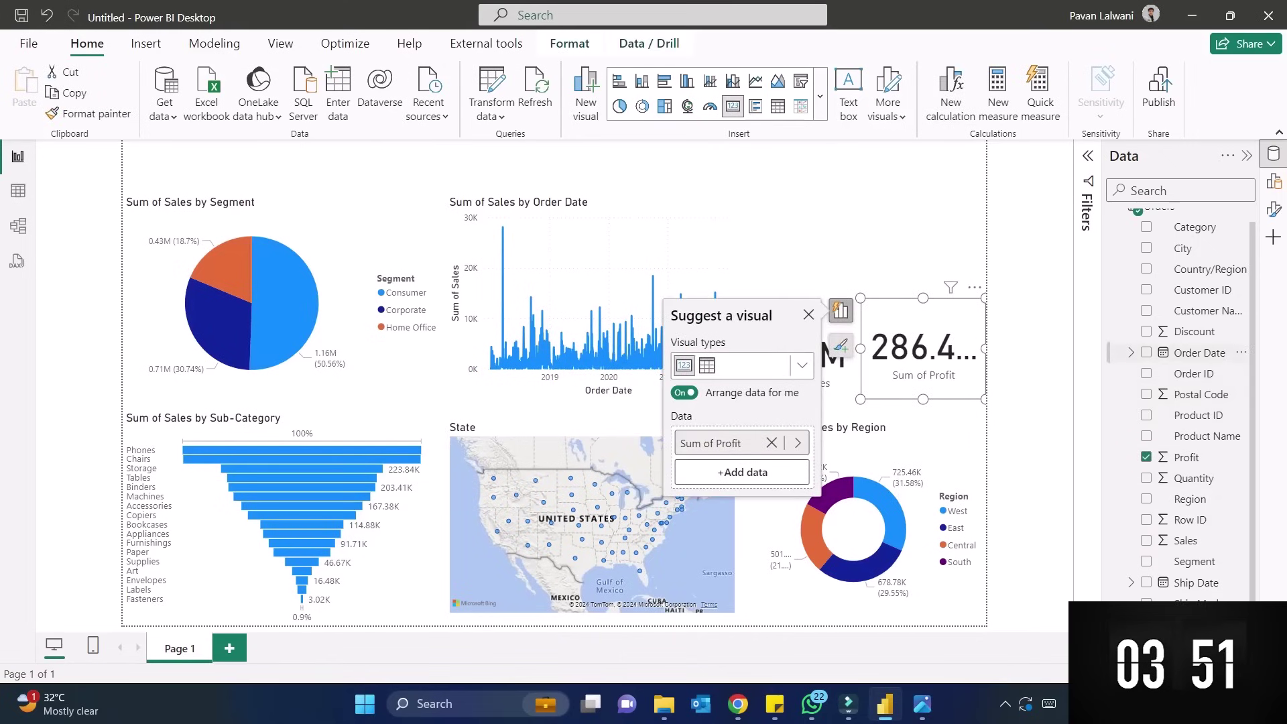
left_click(1146, 332)
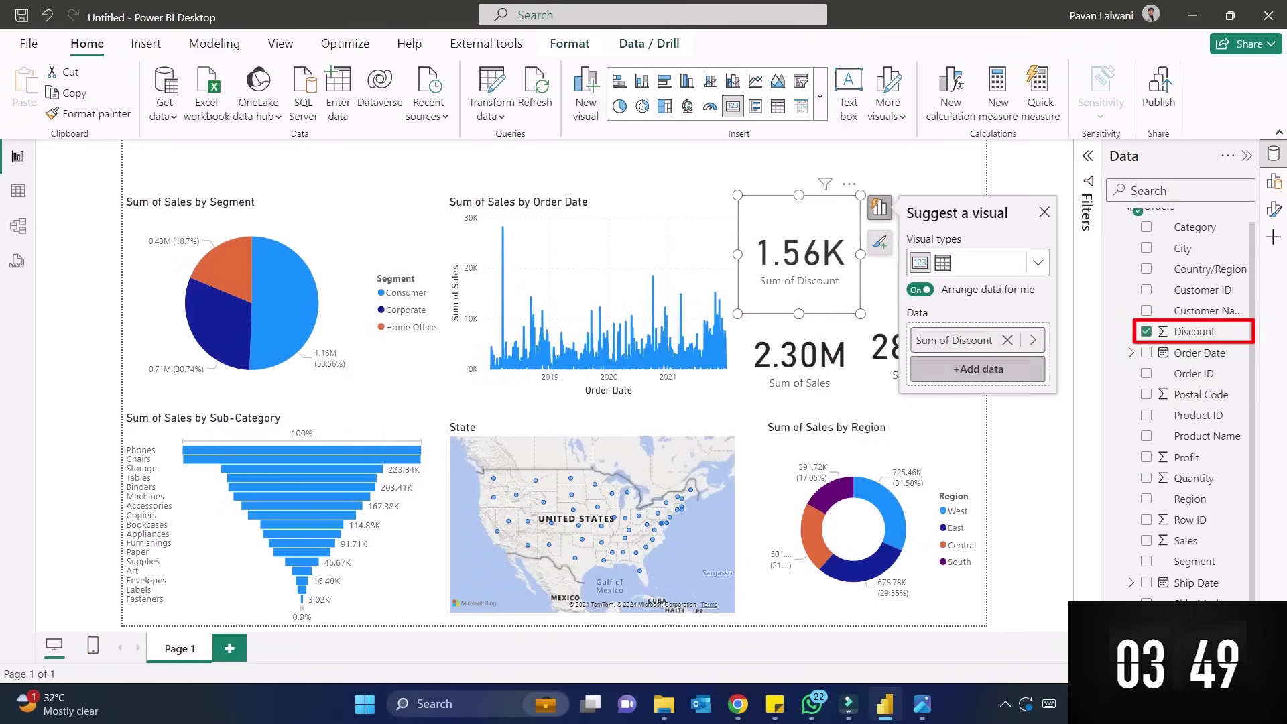
left_click_drag(1193, 478, 865, 263)
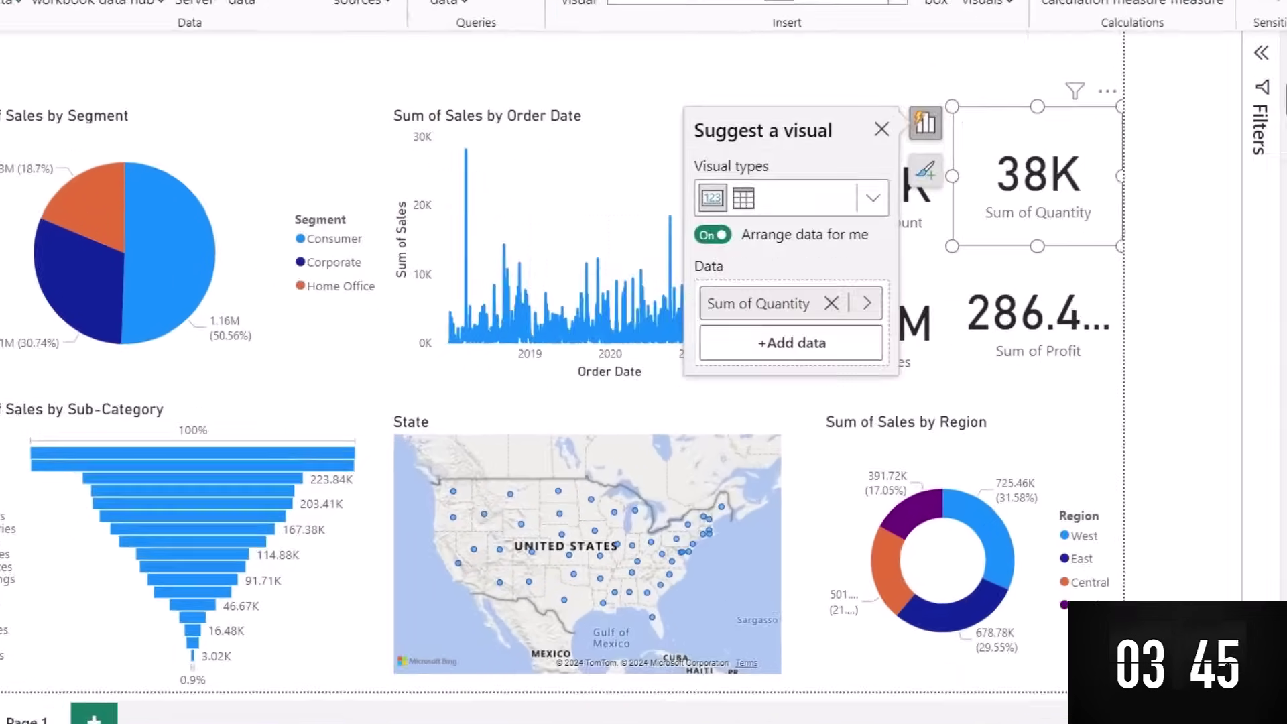
key("Escape")
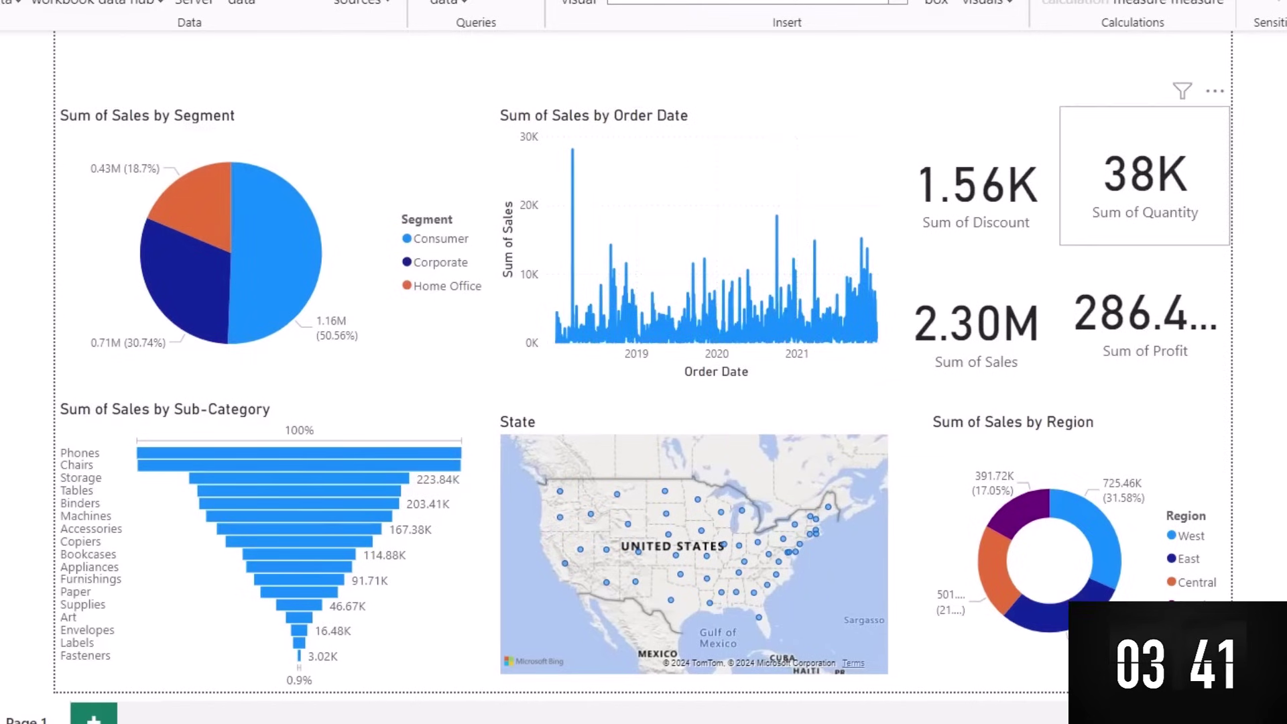
Step: Nudge the Profit and Quantity cards down to line up with the Sales and Discount cards
left_click(1144, 331)
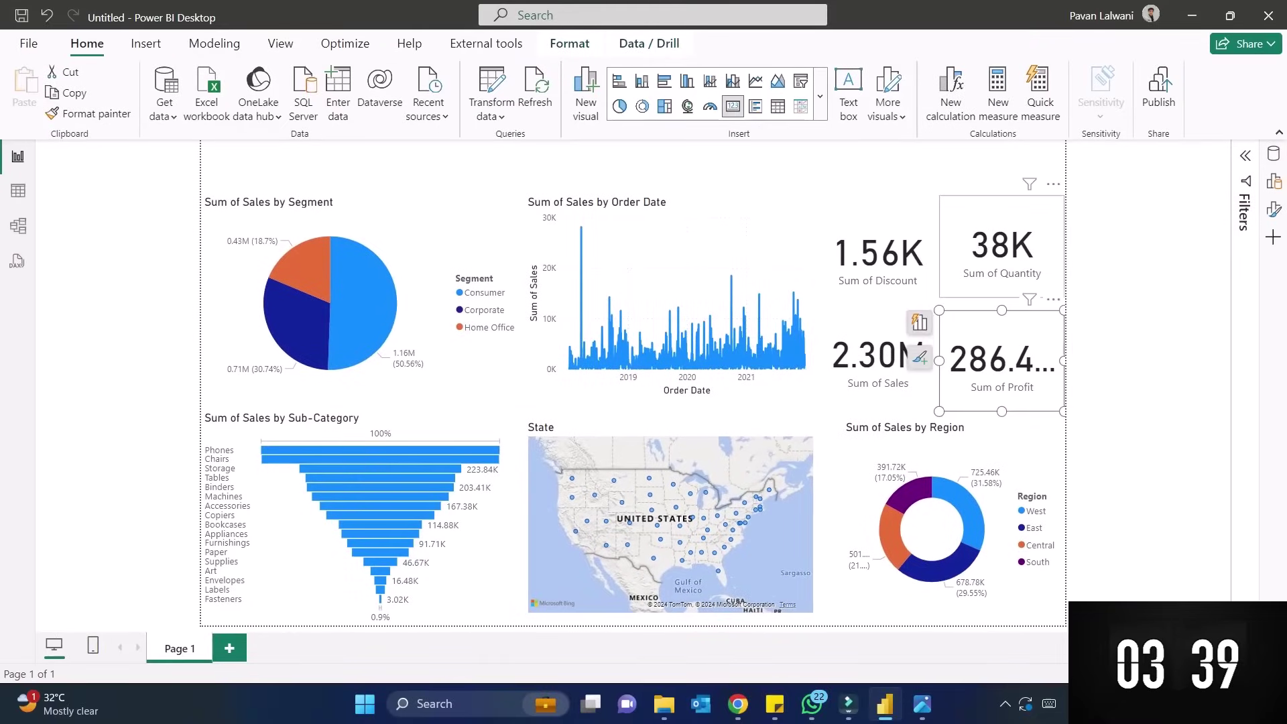
left_click_drag(1001, 246, 1001, 254)
key("Escape")
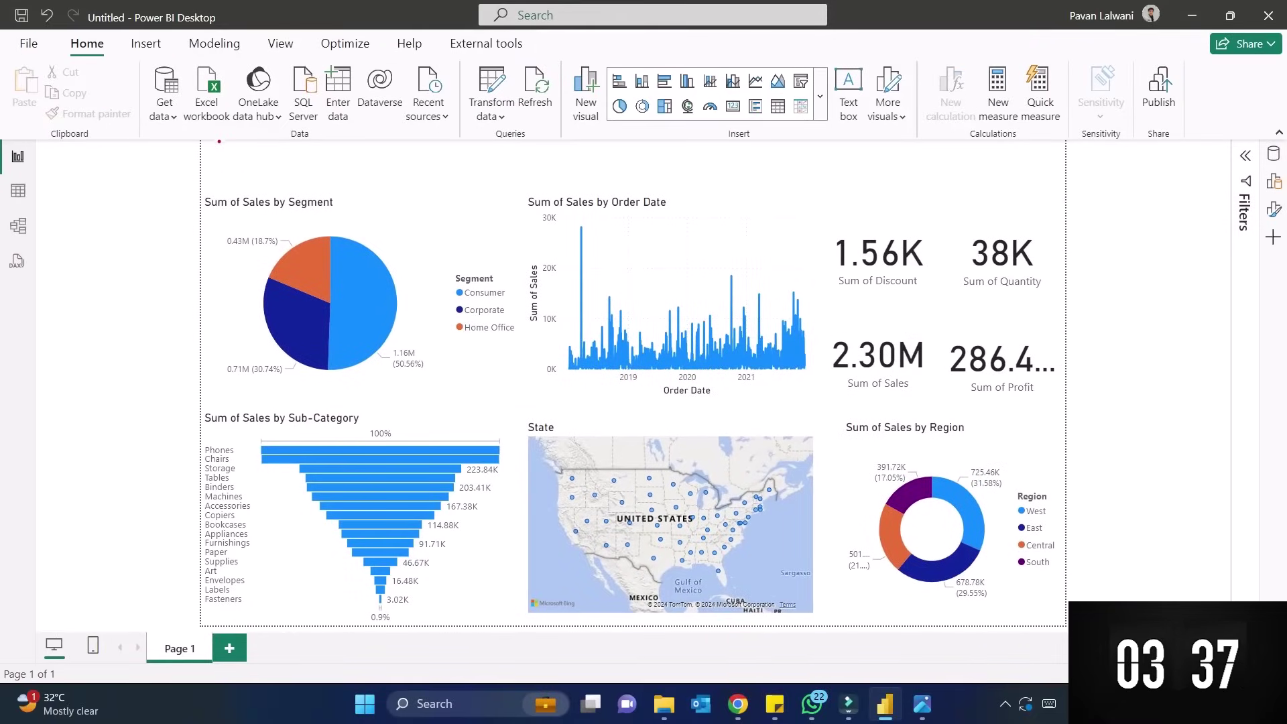
mouse_move(211, 138)
left_mouse_down()
mouse_move(633, 191)
mouse_move(1020, 196)
left_mouse_up()
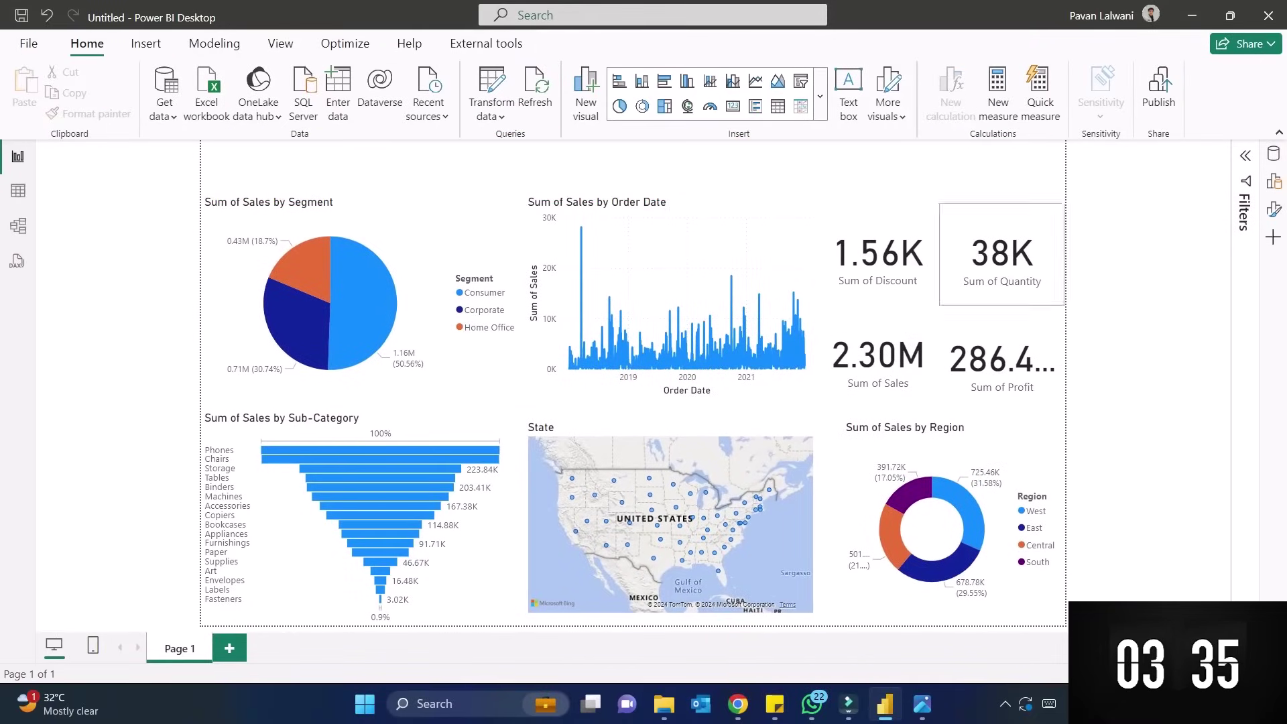
Step: Insert a text box, reshape it into a wide strip, and enter the author's full name followed by "Sales Analysis Report"
left_click(146, 43)
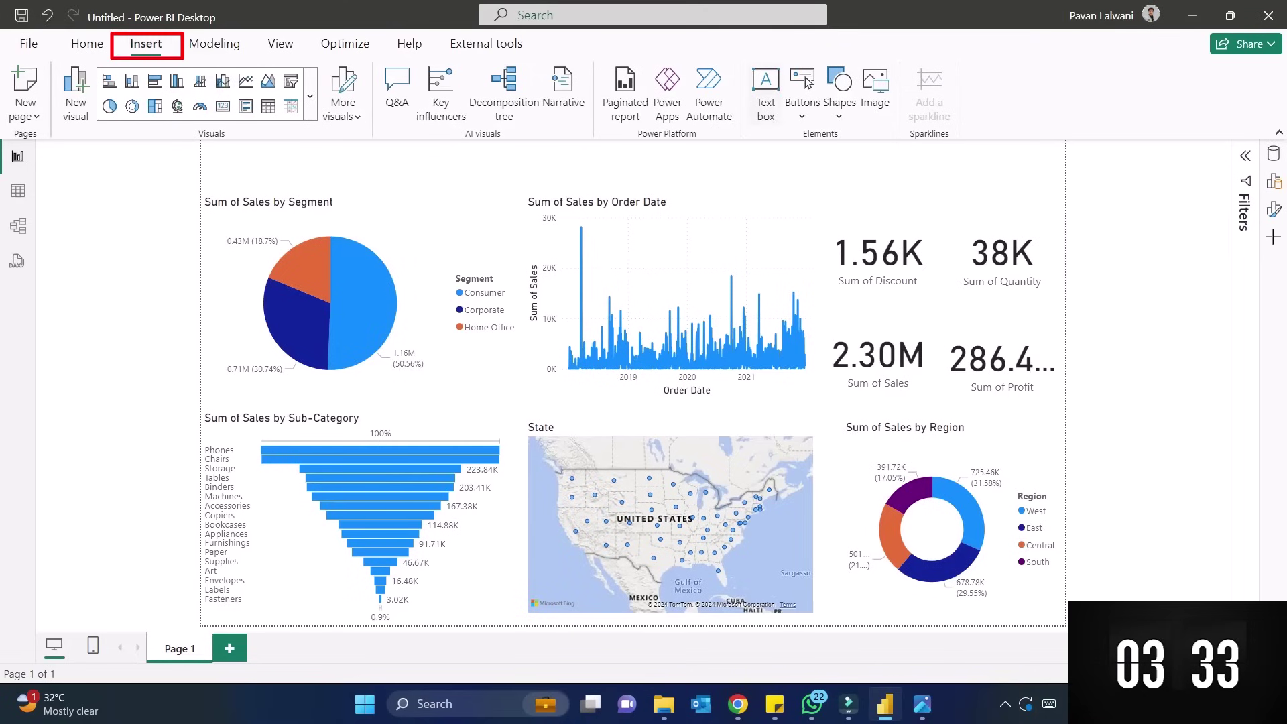
left_click(766, 94)
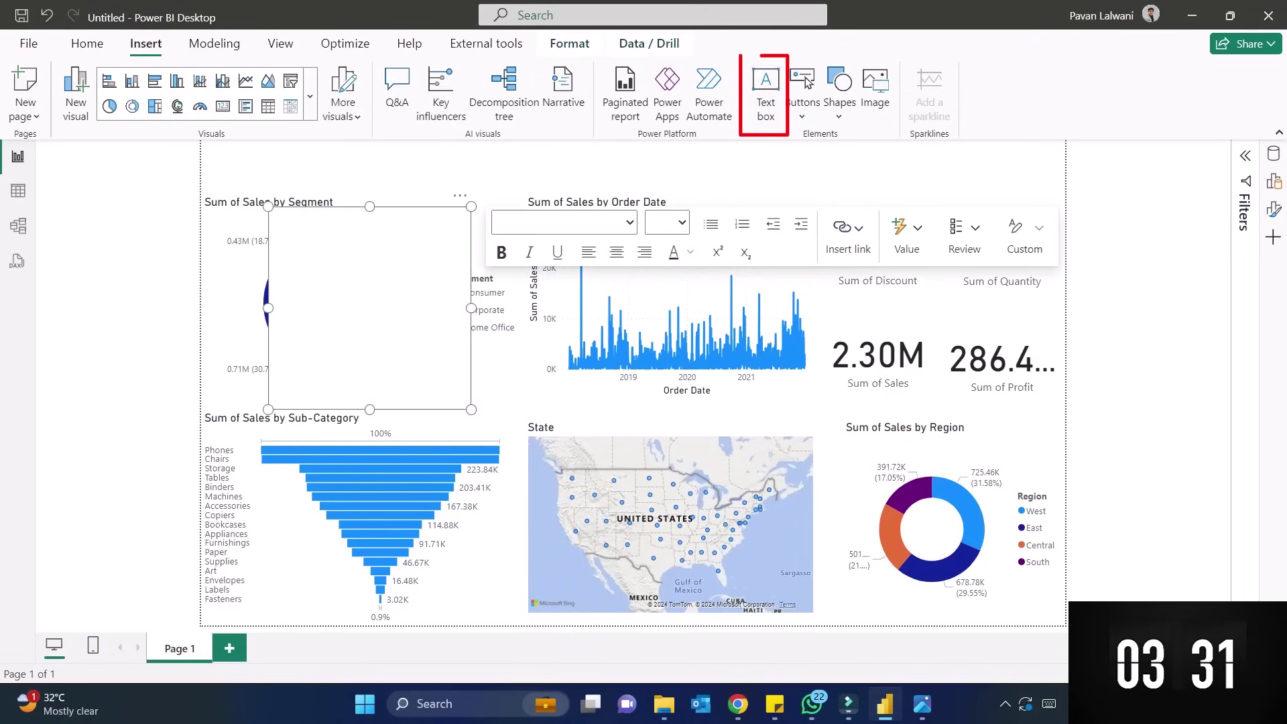
left_click_drag(471, 207, 922, 356)
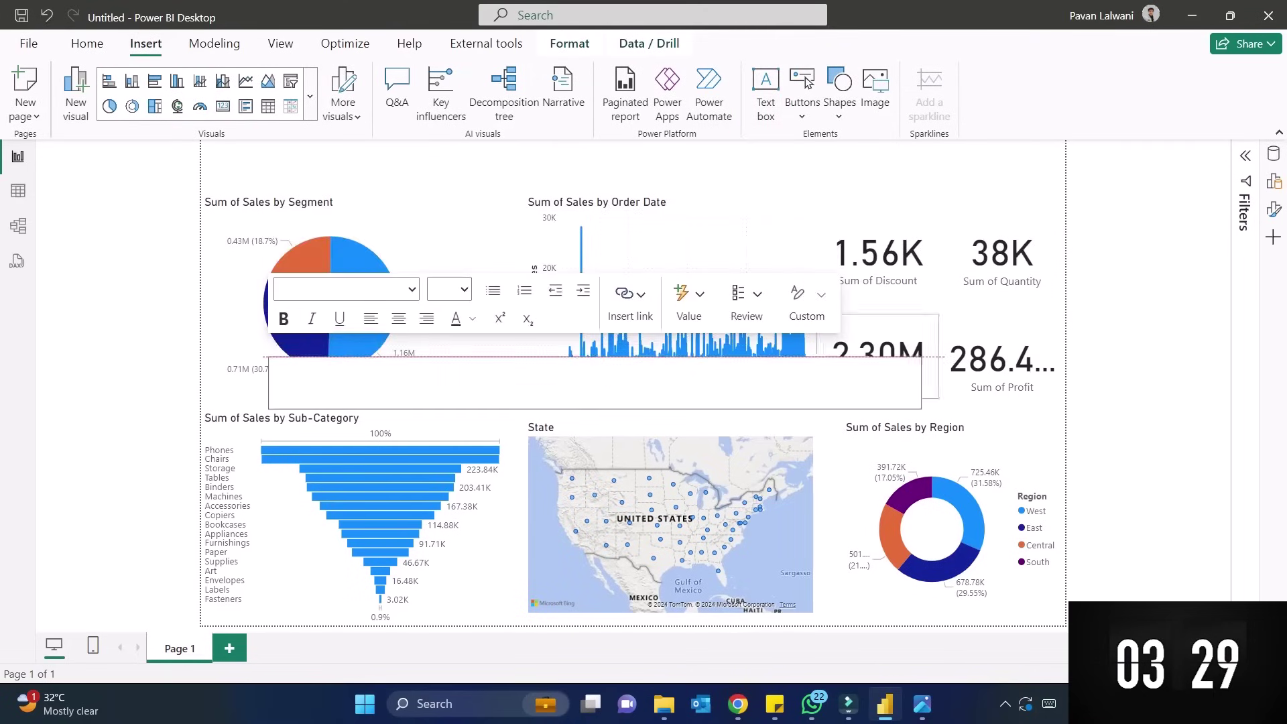
type("Pavan ")
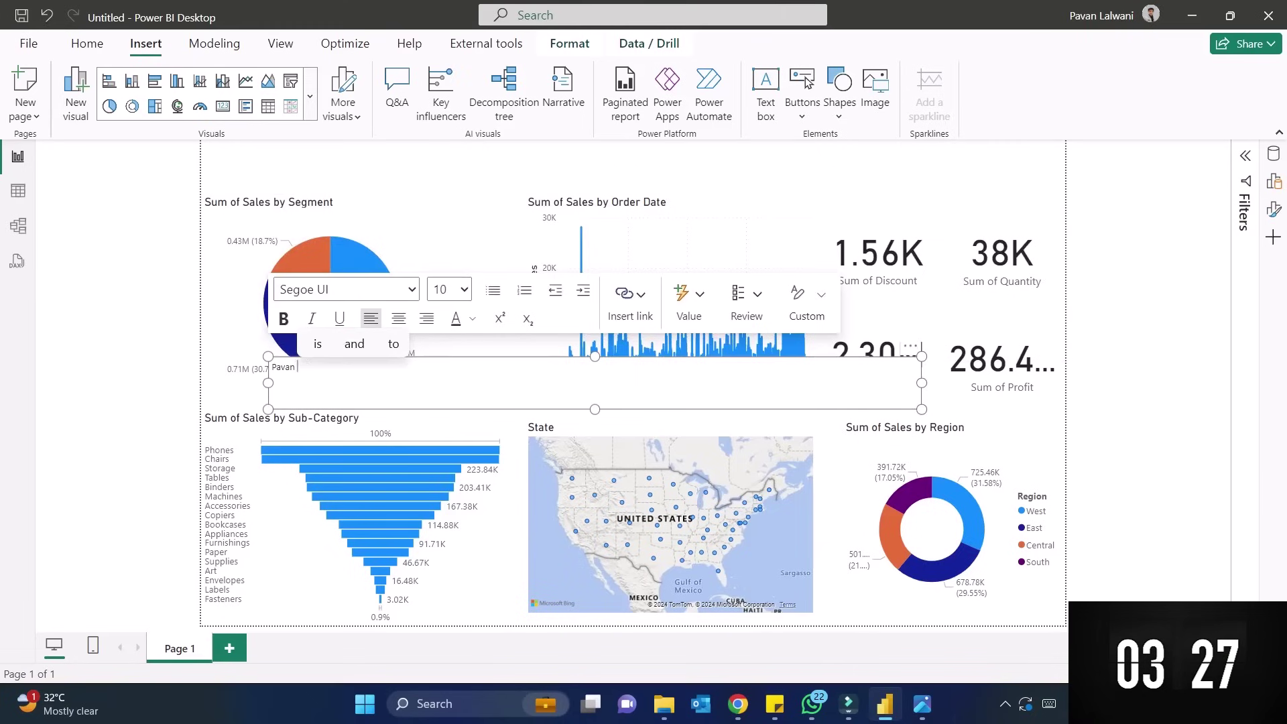
type("Lalwani Sales An")
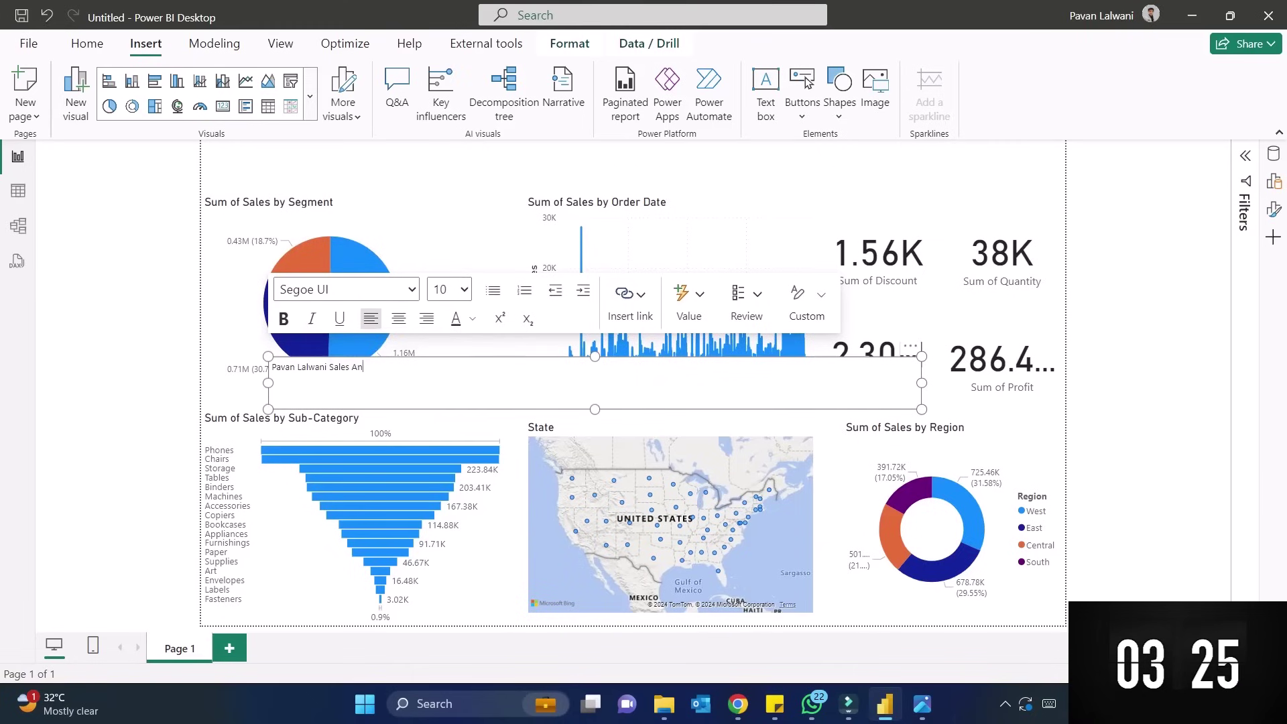
type("alysis Report")
Step: Format the whole report title as centred, bold text at font size 40
key("ctrl+a")
left_click(399, 317)
left_click(284, 318)
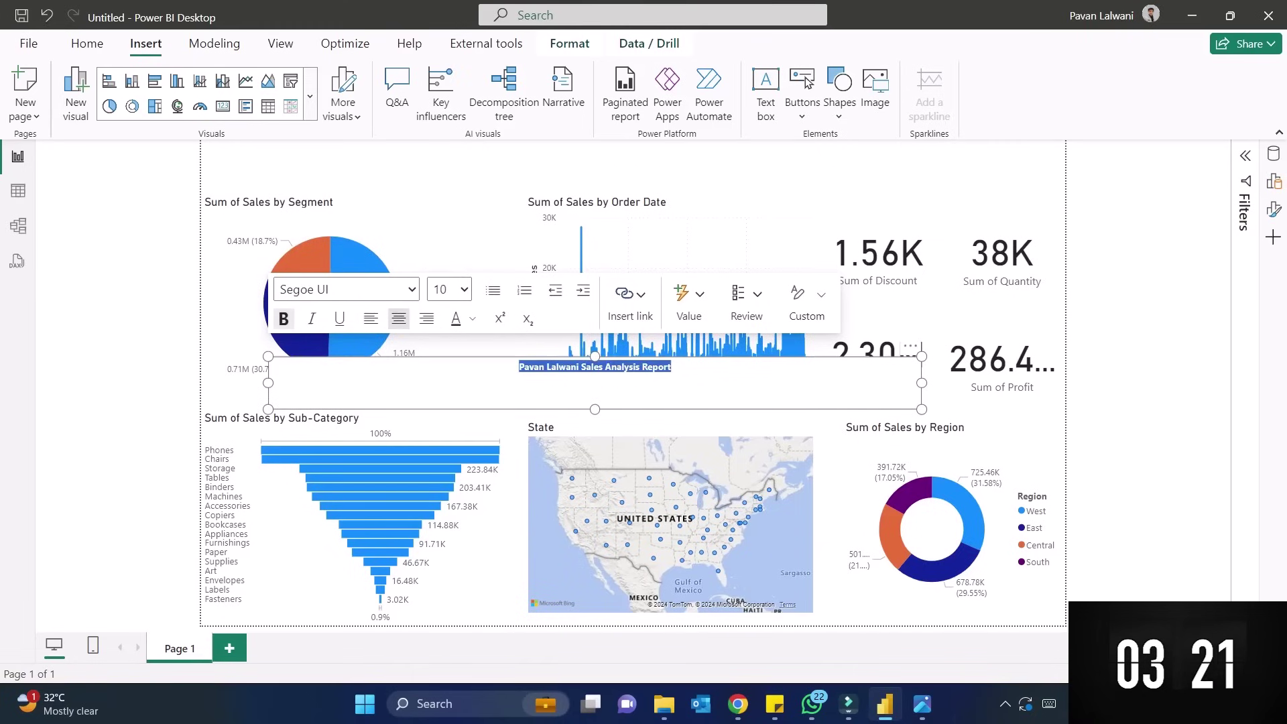
left_click(449, 289)
left_click(446, 547)
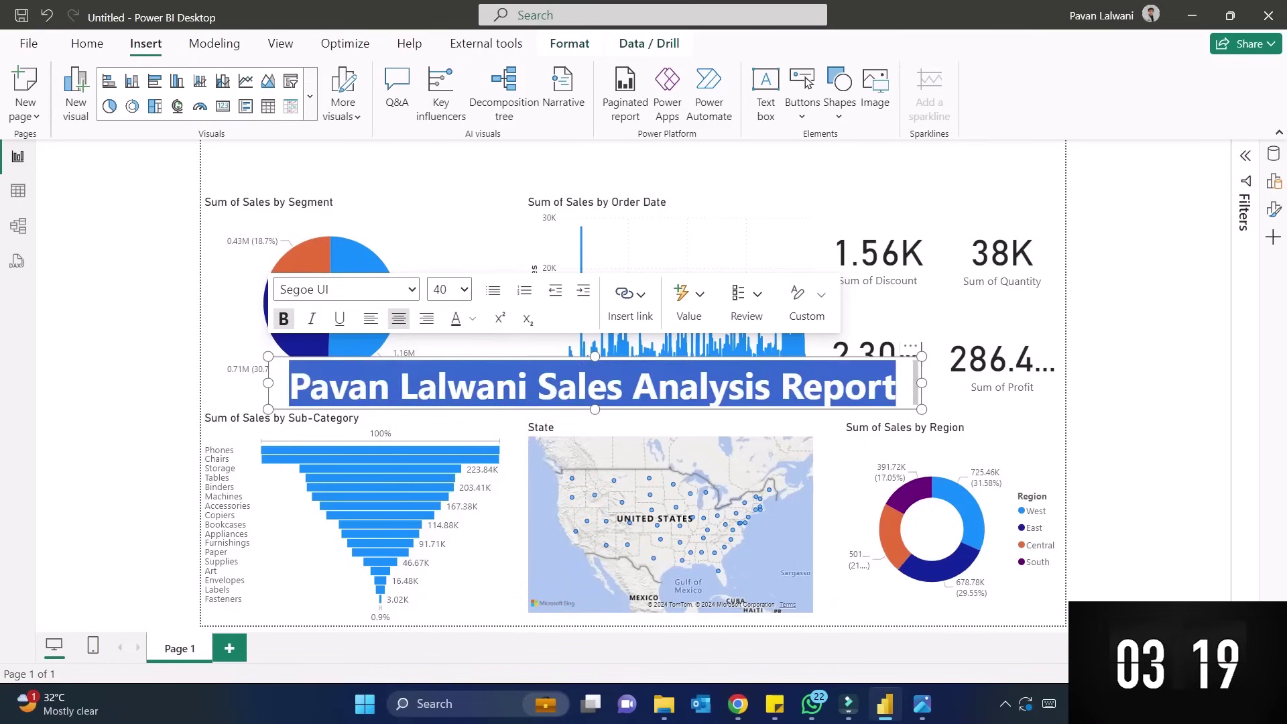
Step: Move the report title text box into the empty strip above the charts and slightly enlarge it
left_click_drag(920, 347, 979, 132)
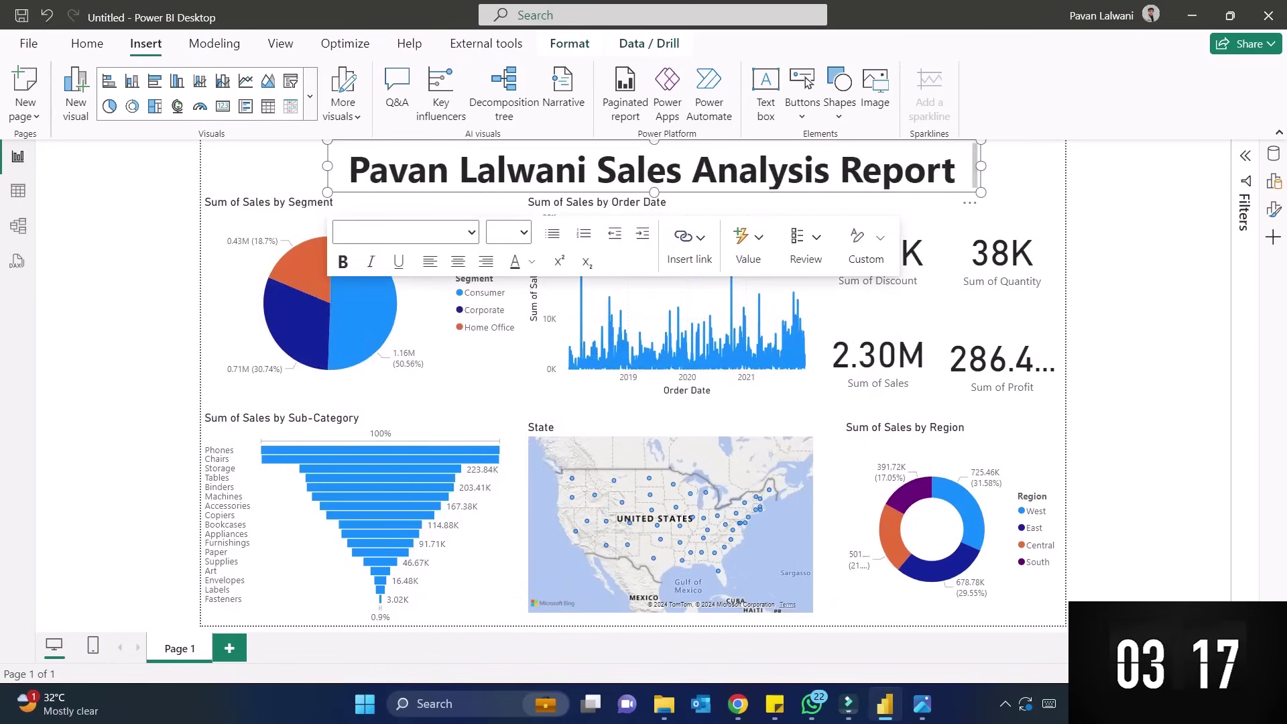
left_click_drag(981, 192, 988, 199)
left_click(1116, 255)
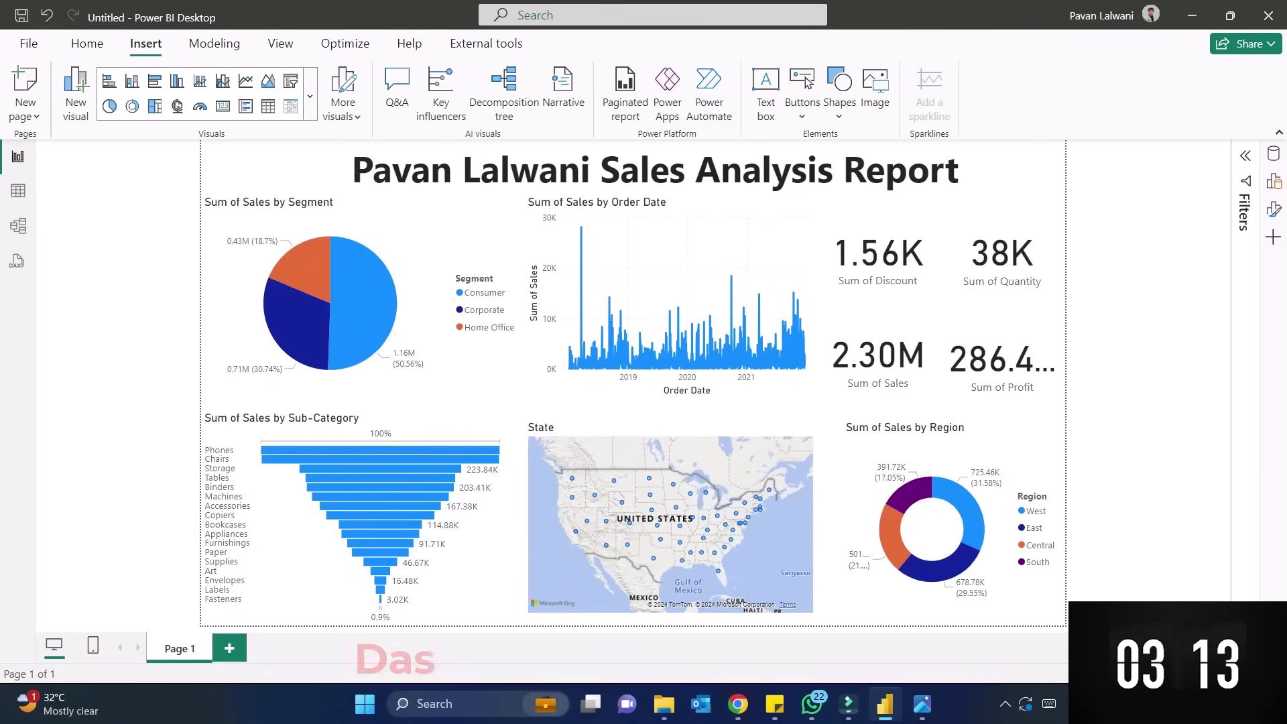
Step: Cross-filter the report by West, East, Central and South in the region donut chart to examine how the other visuals respond, then clear the selection
left_click(967, 506)
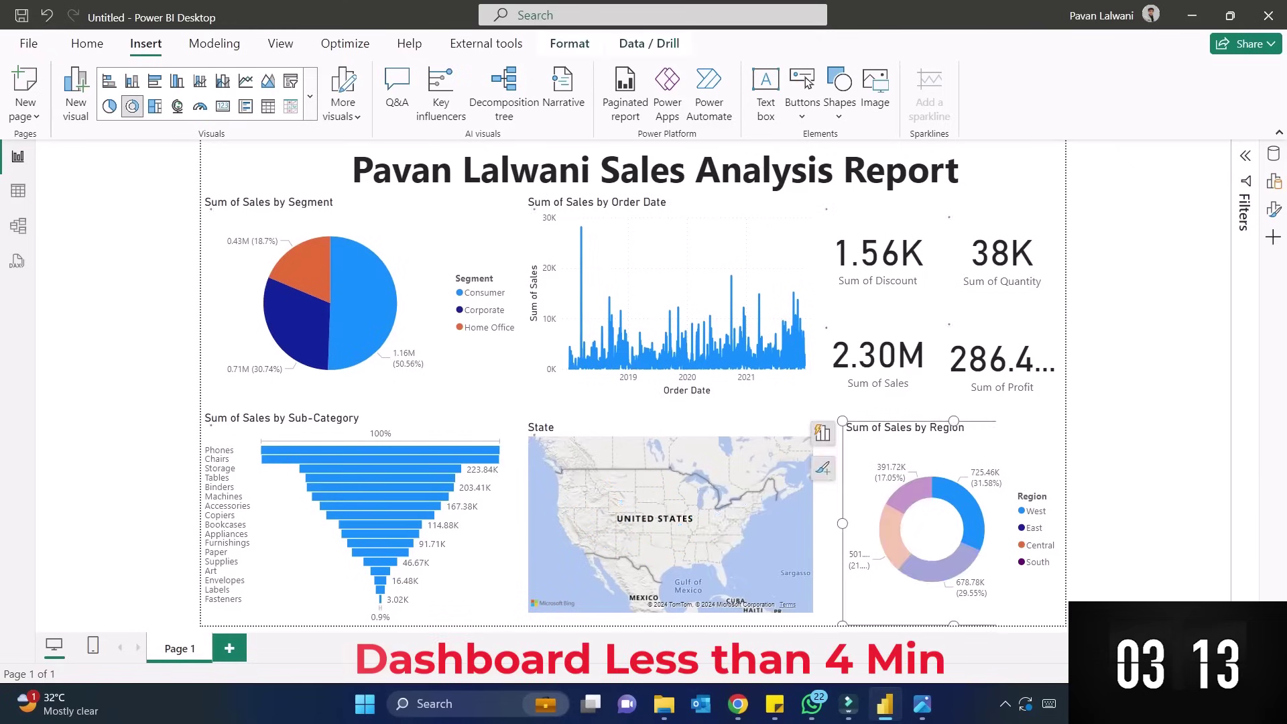
left_click(941, 569)
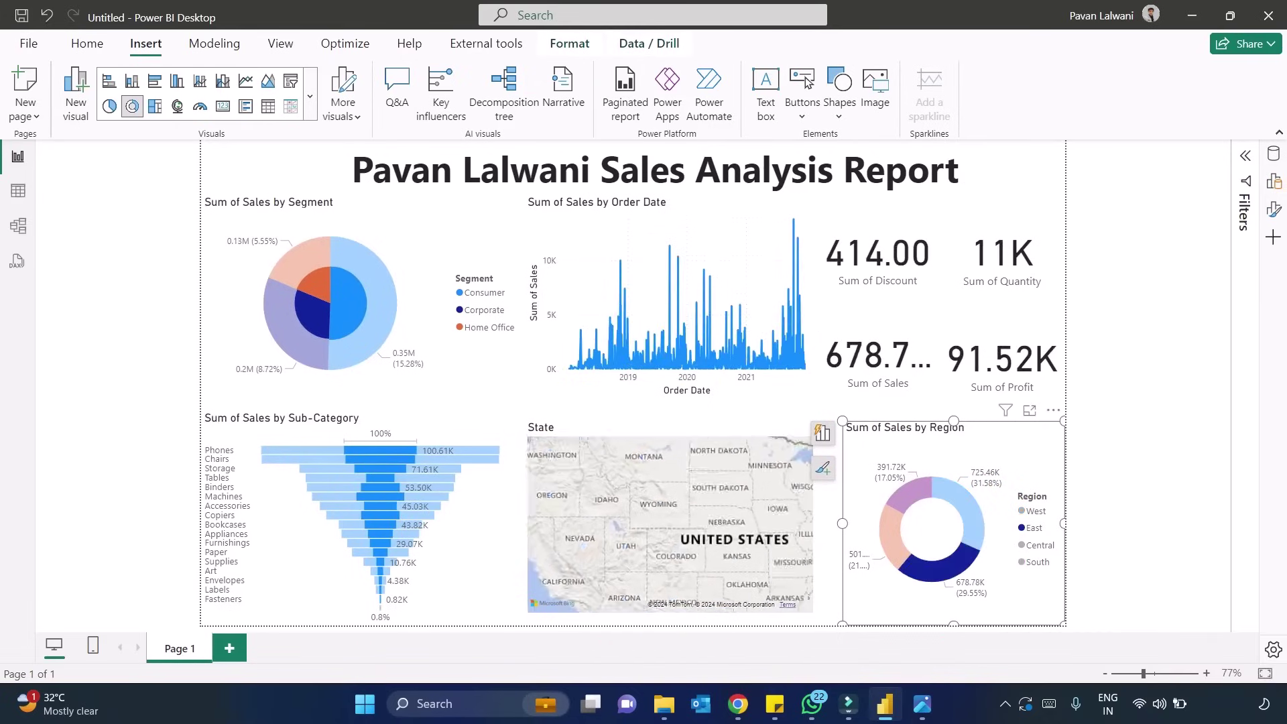
left_click(894, 536)
left_click(909, 493)
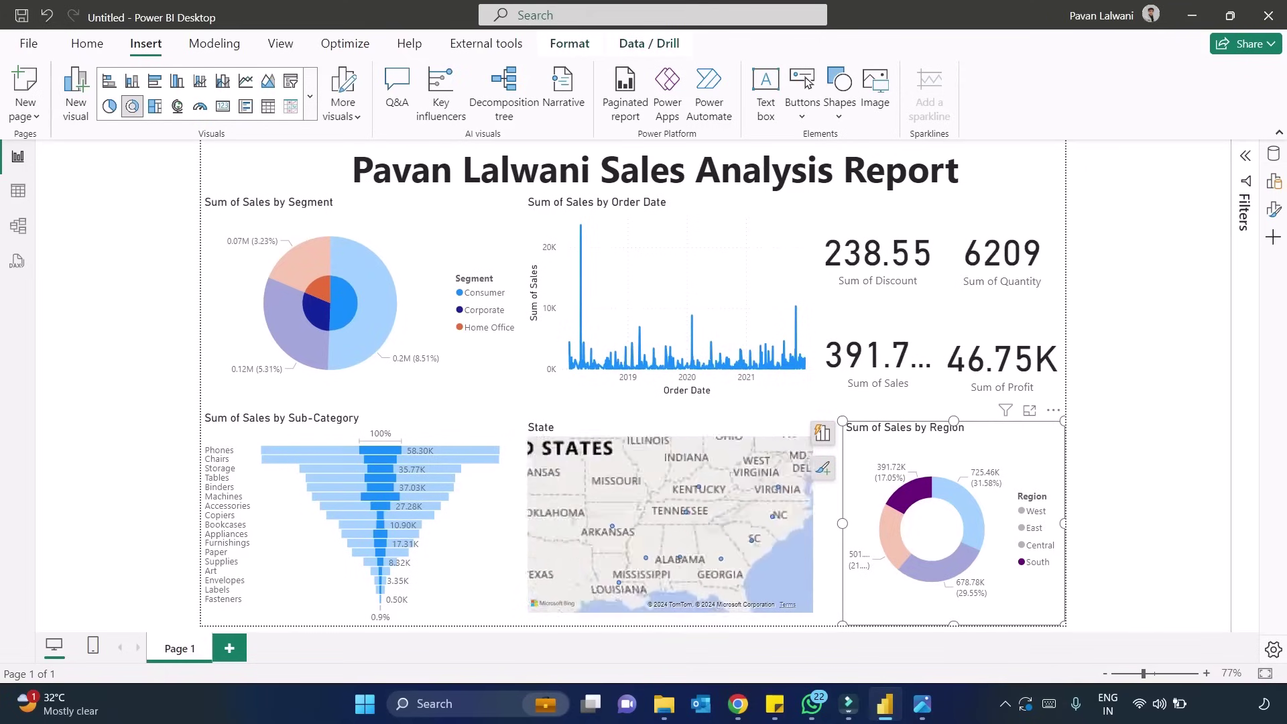
left_click(967, 506)
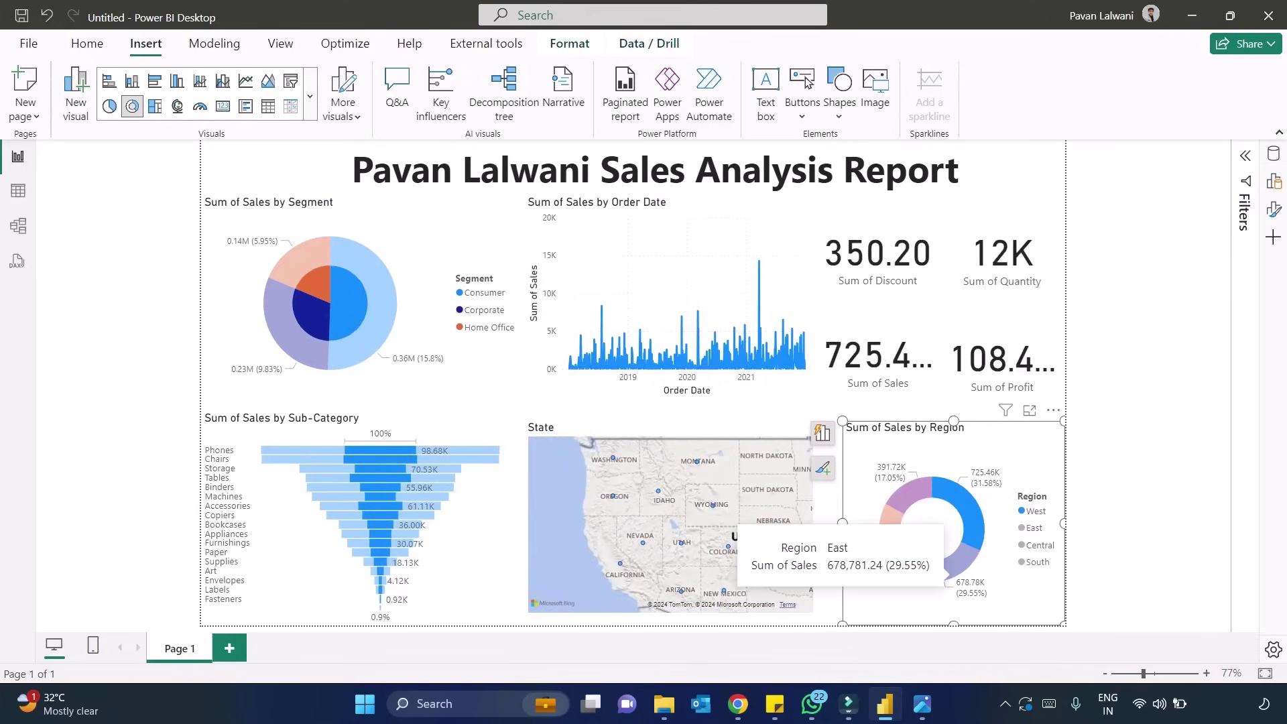
left_click(888, 530)
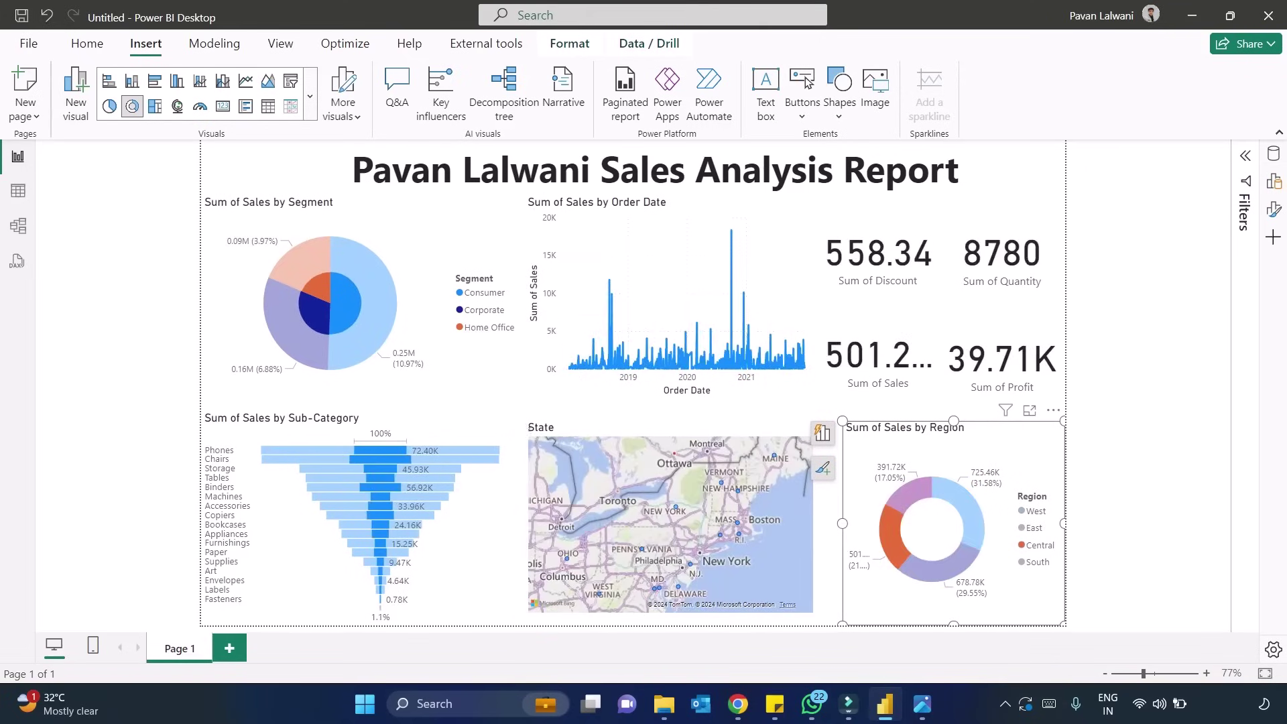
left_click(906, 493)
left_click(967, 506)
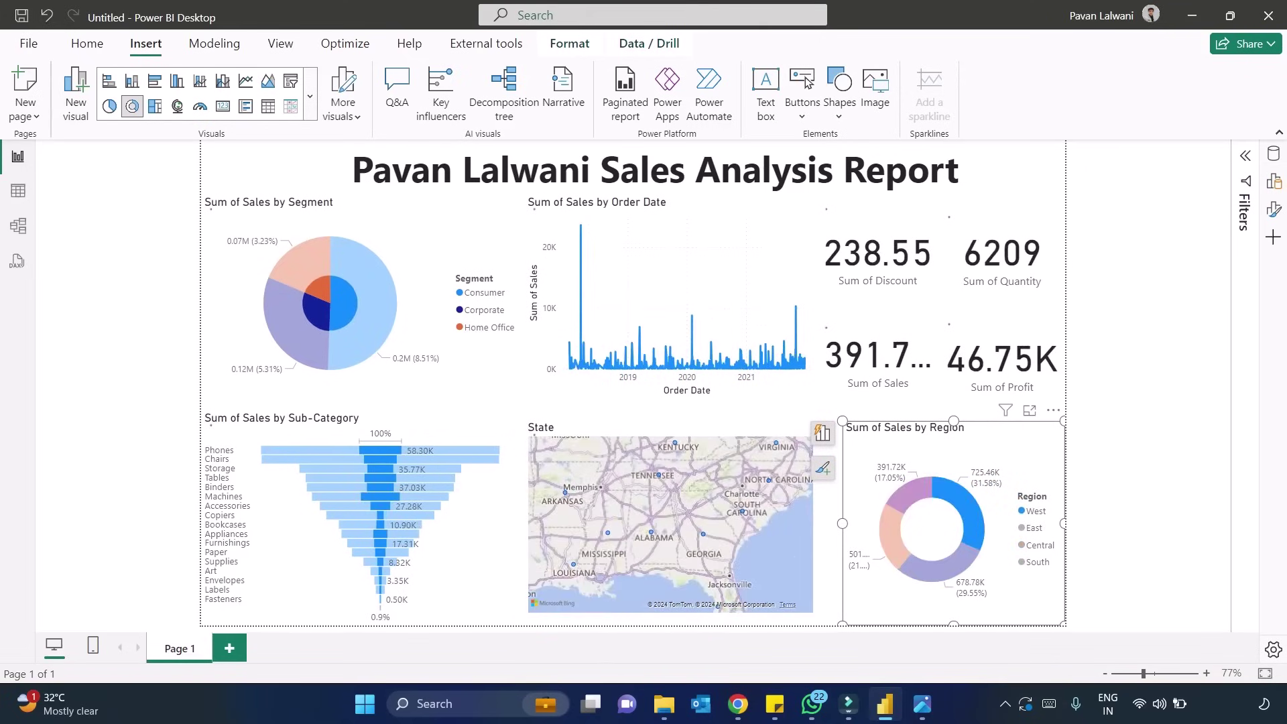
left_click(967, 506)
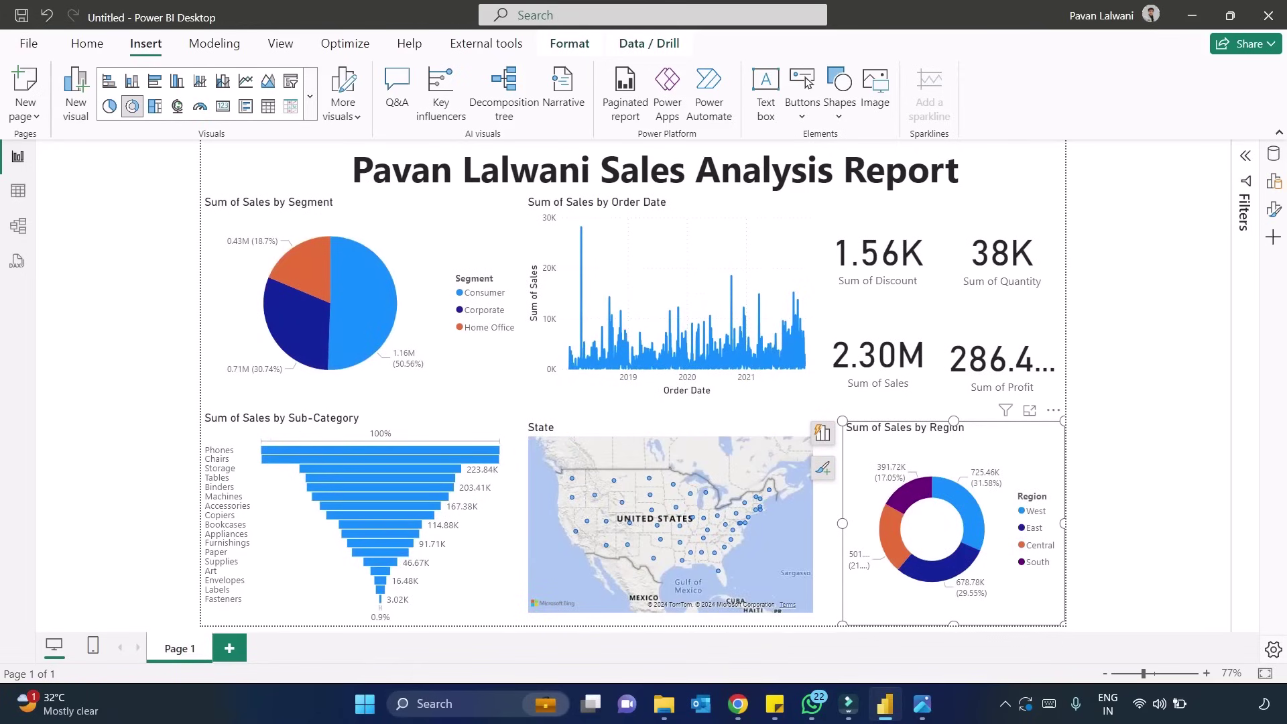
left_click(967, 506)
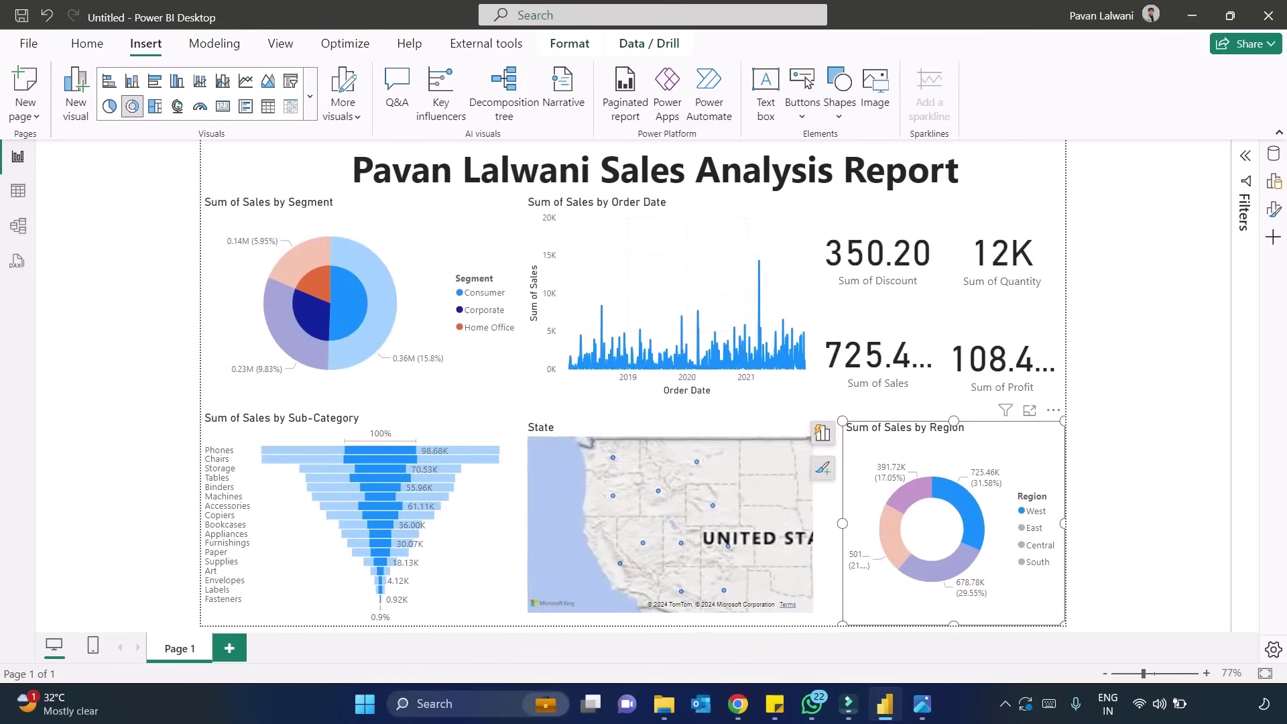
left_click(907, 494)
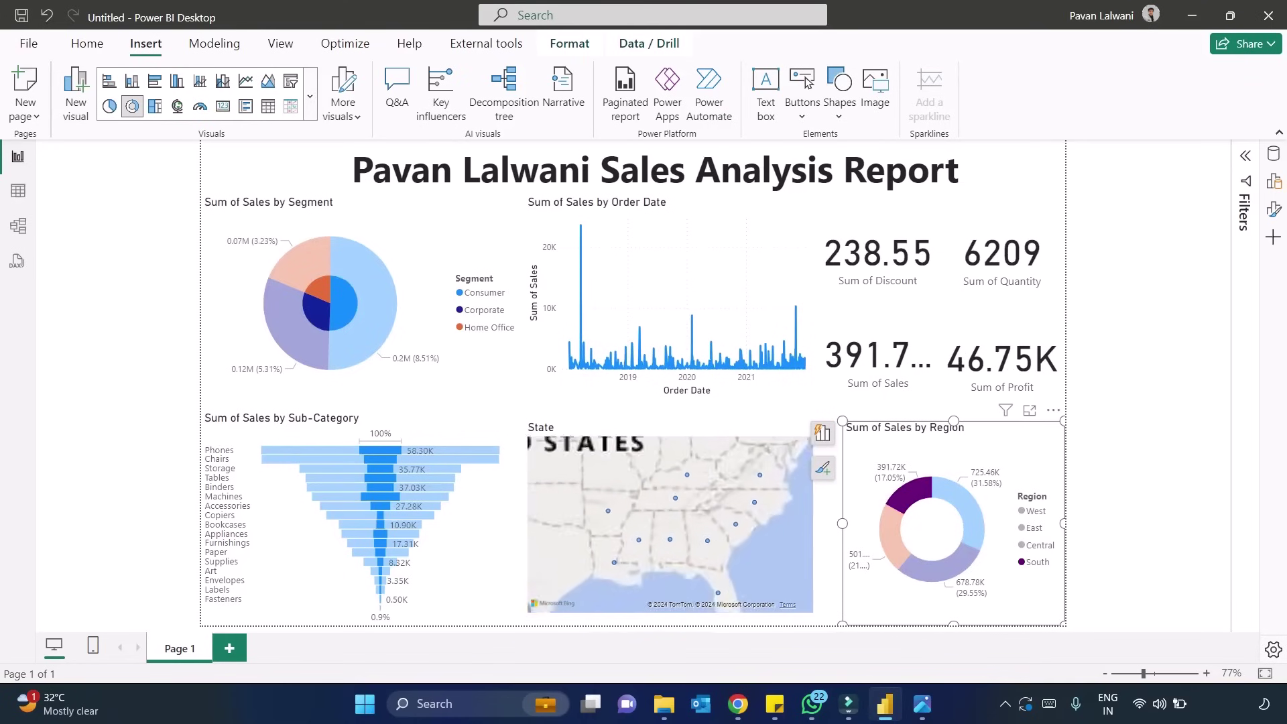
left_click(888, 533)
double_click(889, 533)
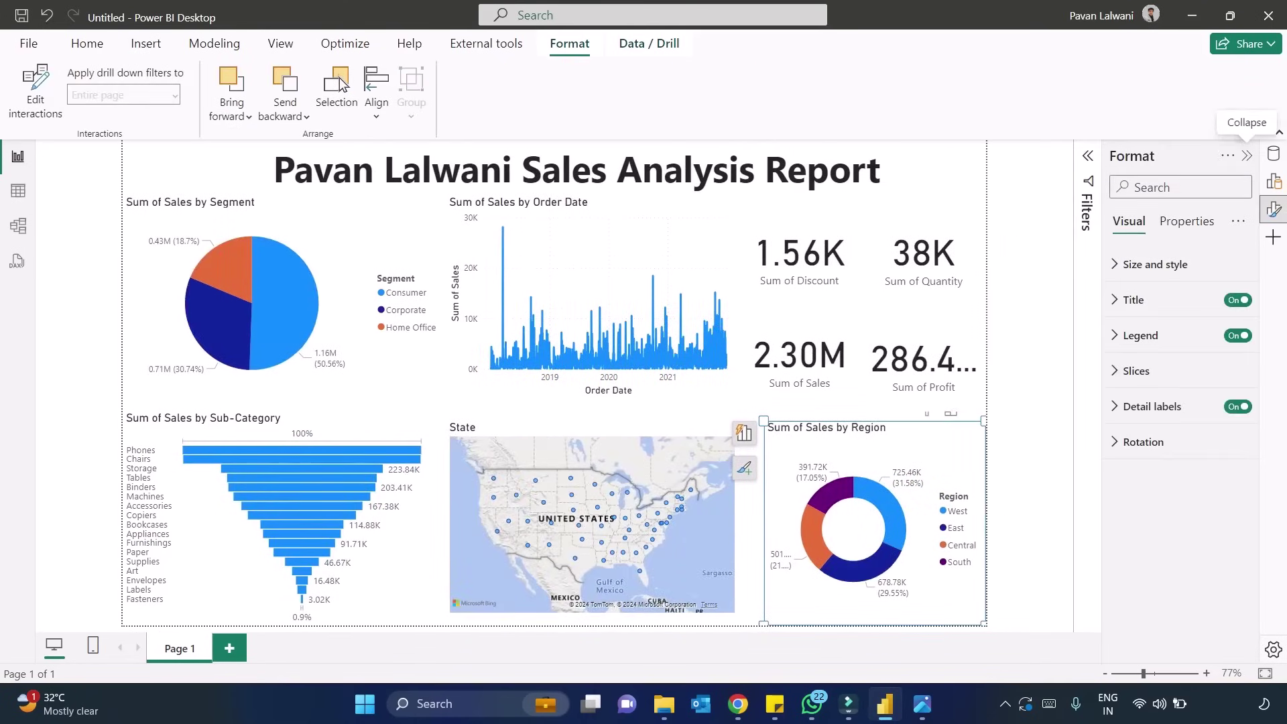
left_click(1246, 156)
left_click(1148, 268)
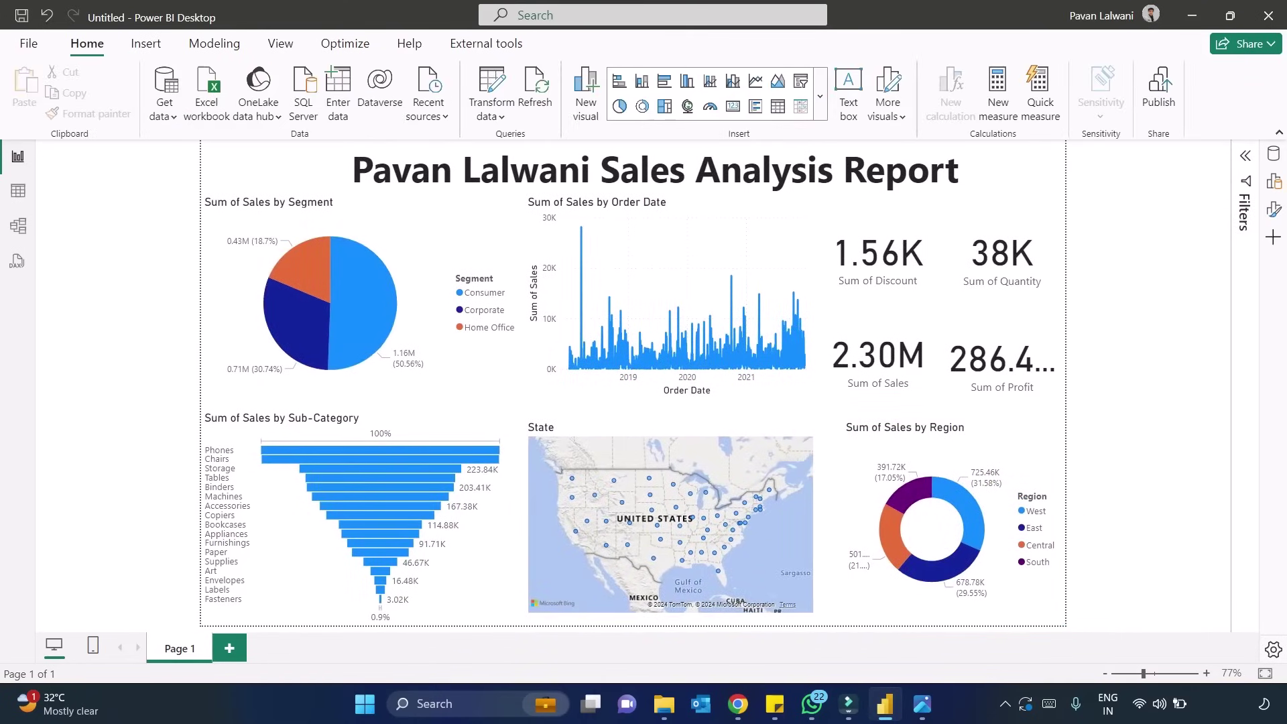
Step: Apply the dark Innovate theme to the report
left_click(280, 43)
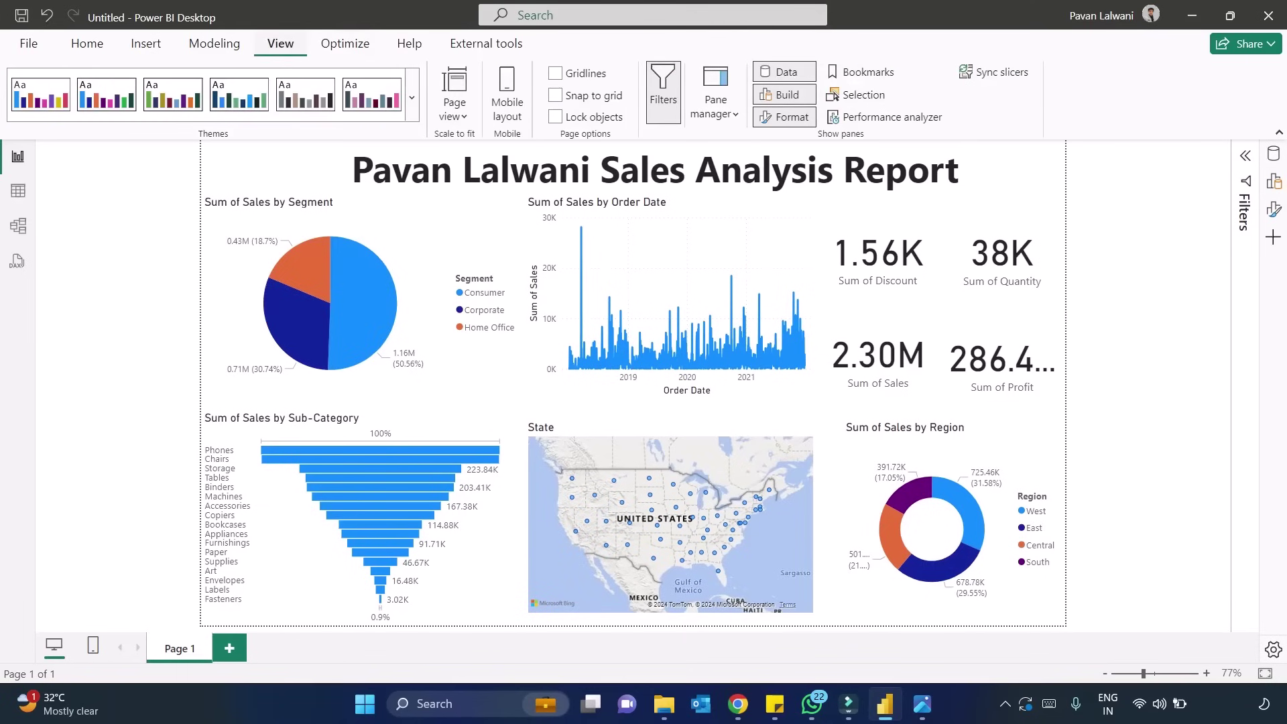
left_click(412, 97)
scroll(324, 165, "down", 2)
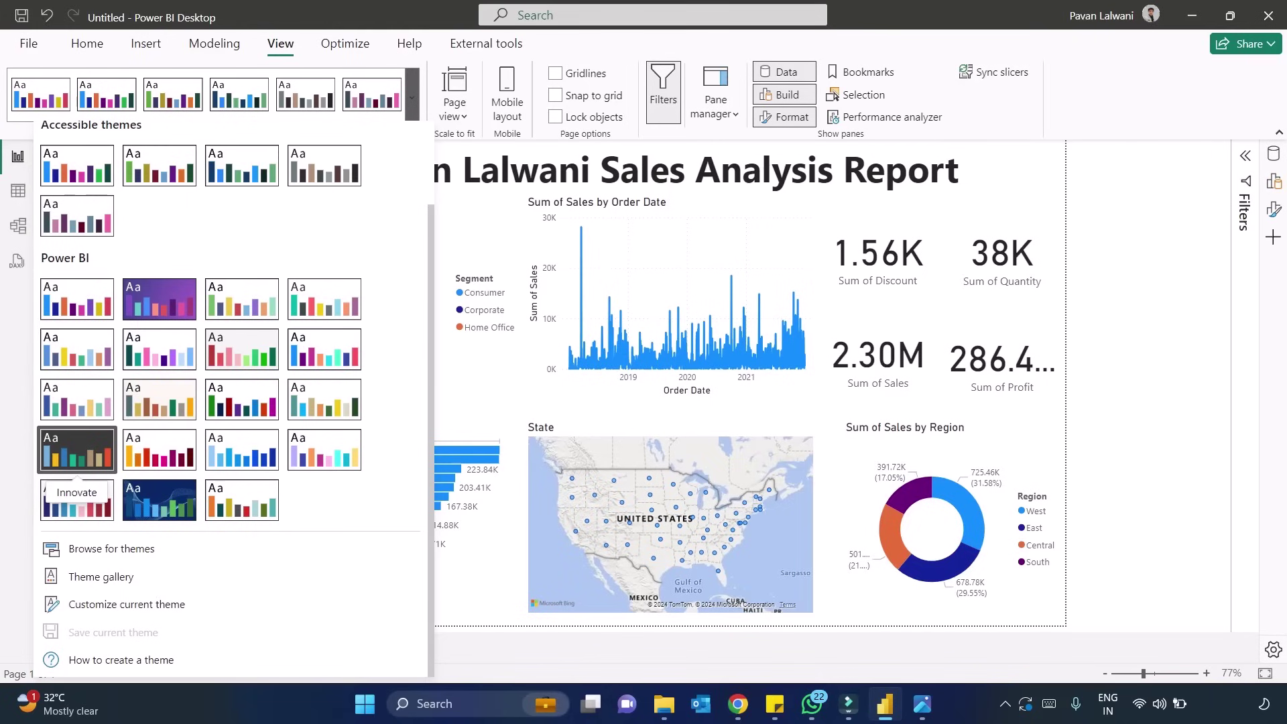
left_click(77, 463)
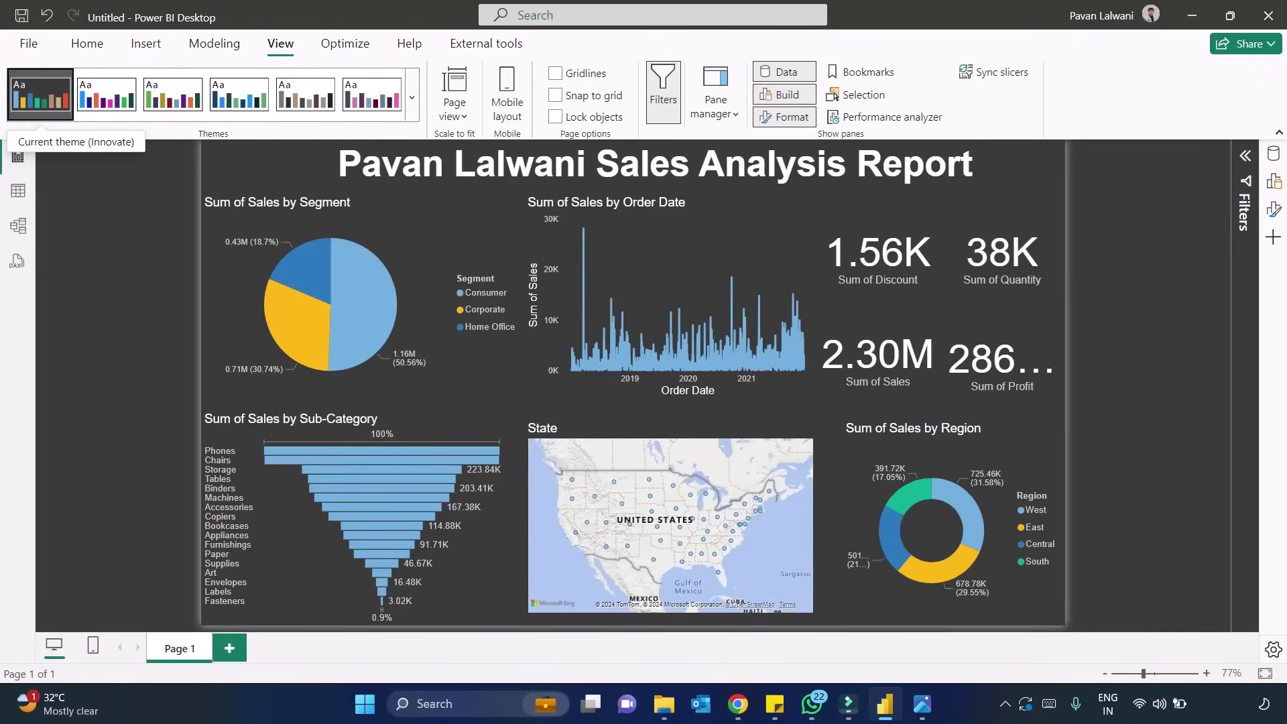
Step: Change the State map's style to satellite imagery and collapse the Format and Build panes
left_click(669, 519)
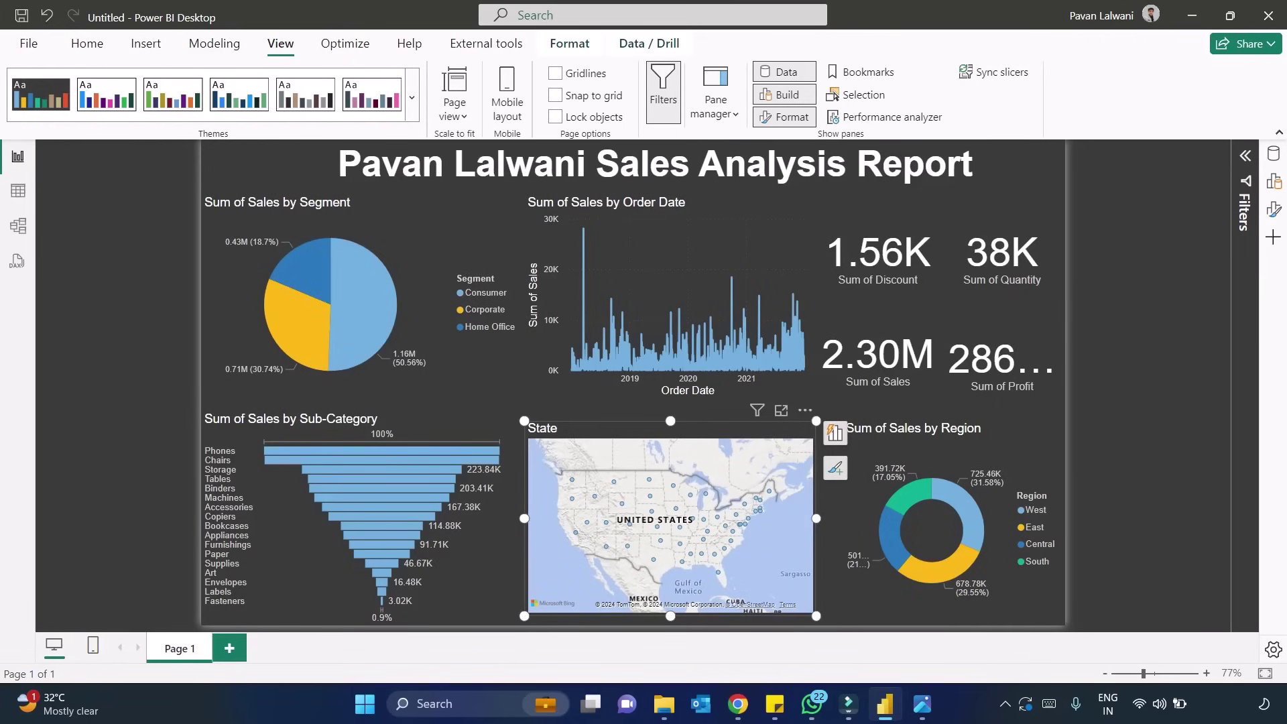
left_click(1273, 181)
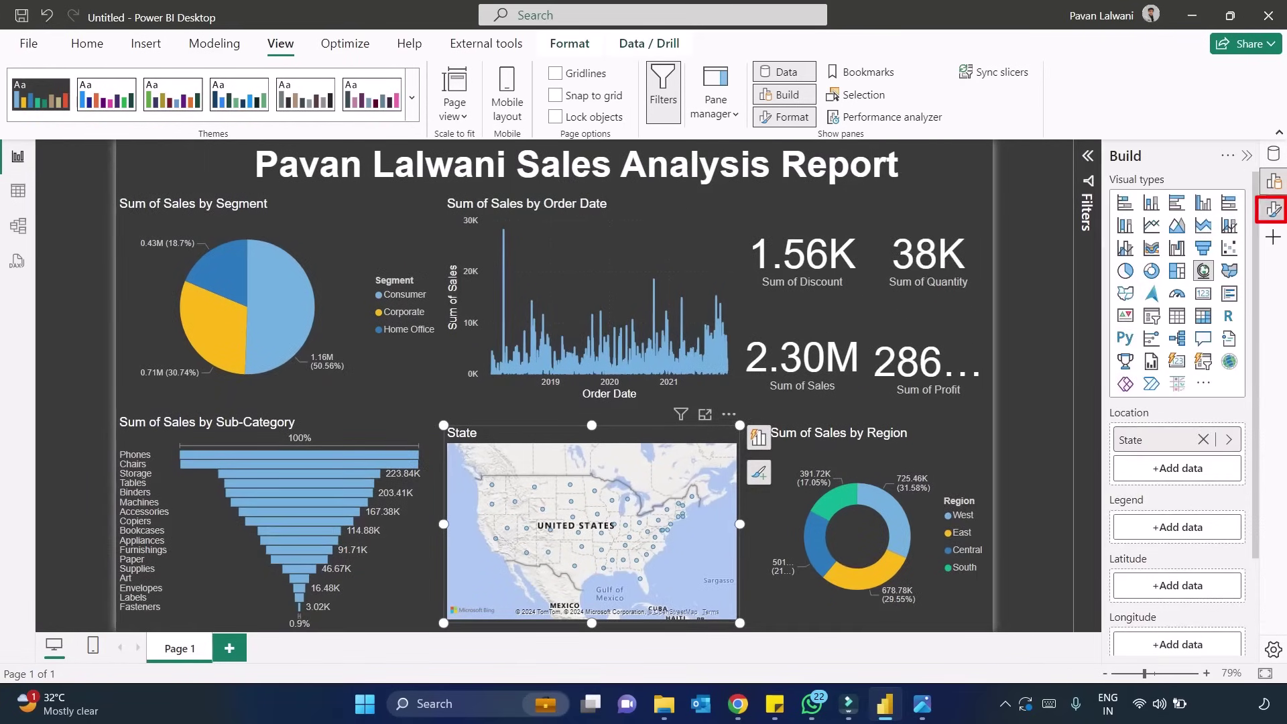
left_click(1274, 209)
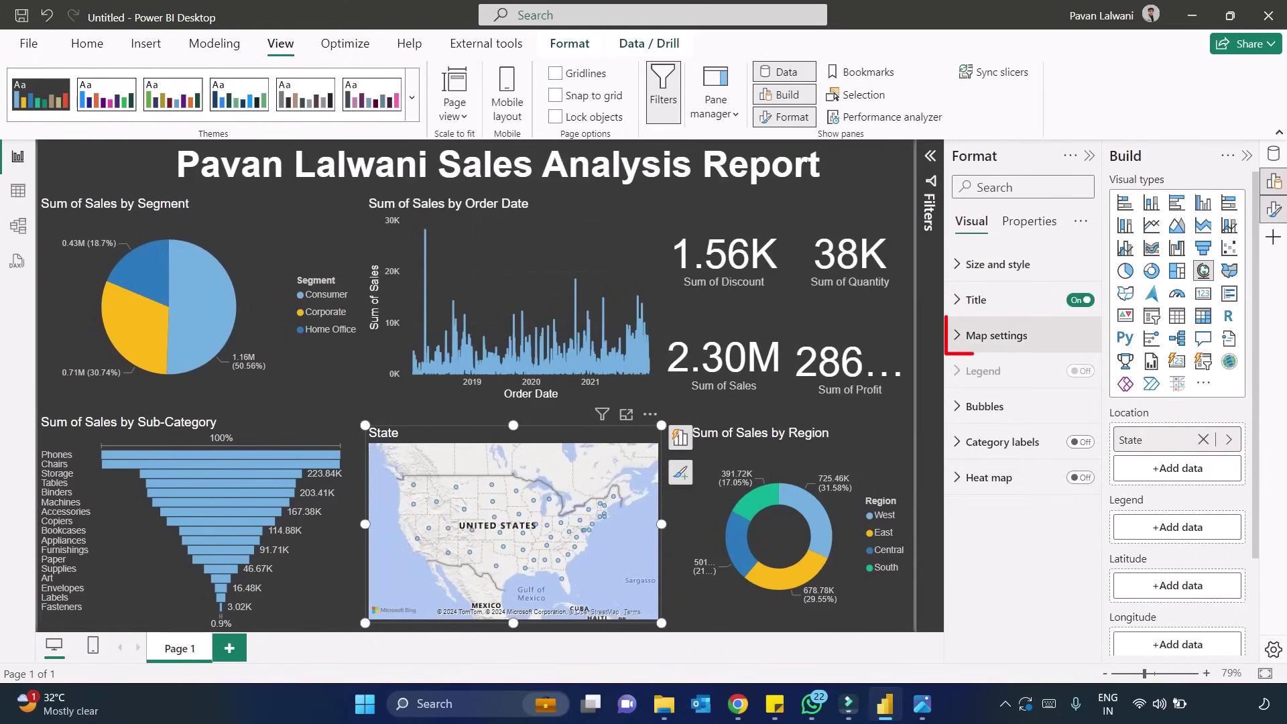
left_click(996, 335)
left_click(1022, 423)
left_click(979, 444)
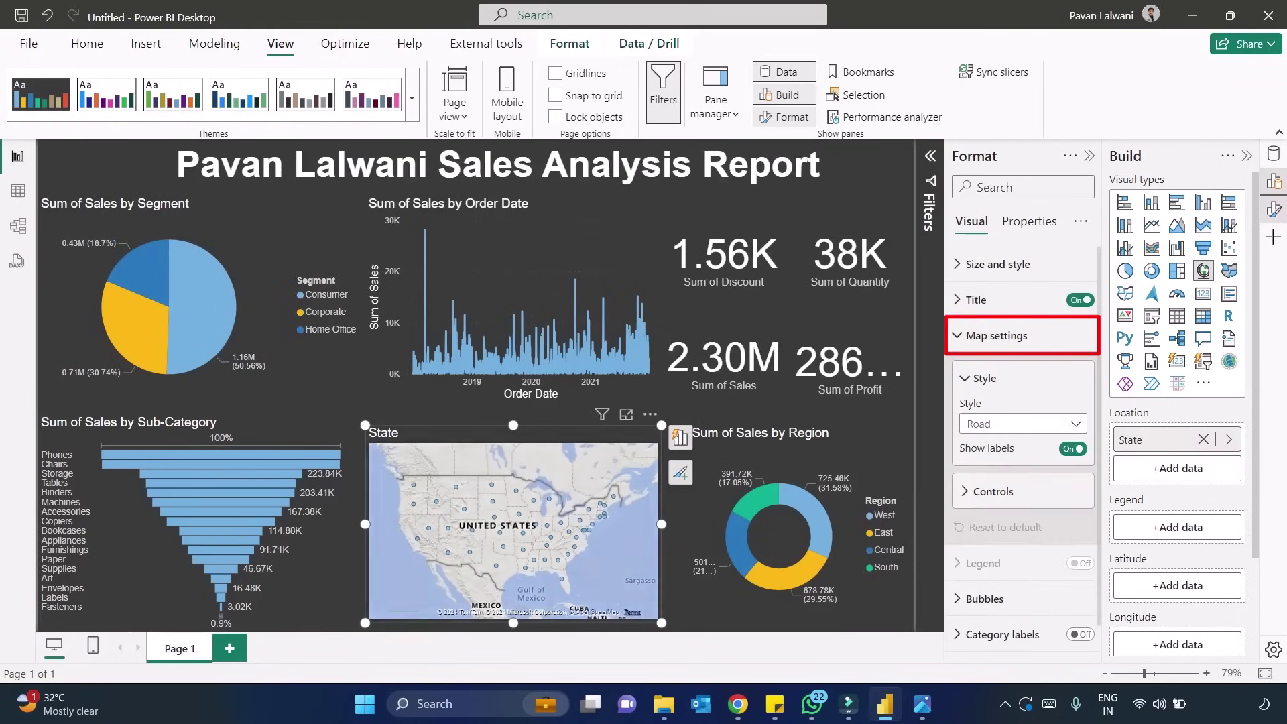
left_click(1089, 155)
left_click(1246, 156)
left_click(1126, 282)
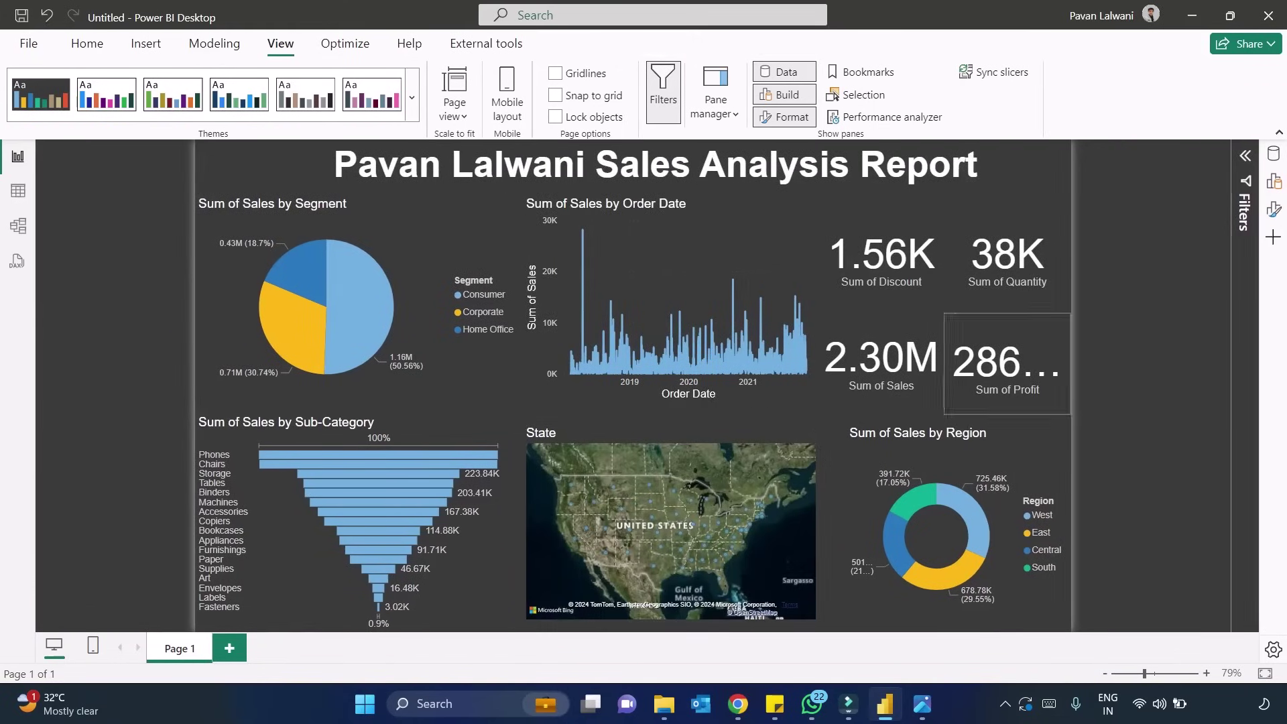
Step: Examine the cards, sub-category funnel and order-date chart while filtering by West, Central and South in the region donut, and clear the filter
left_click(959, 512)
left_click(896, 544)
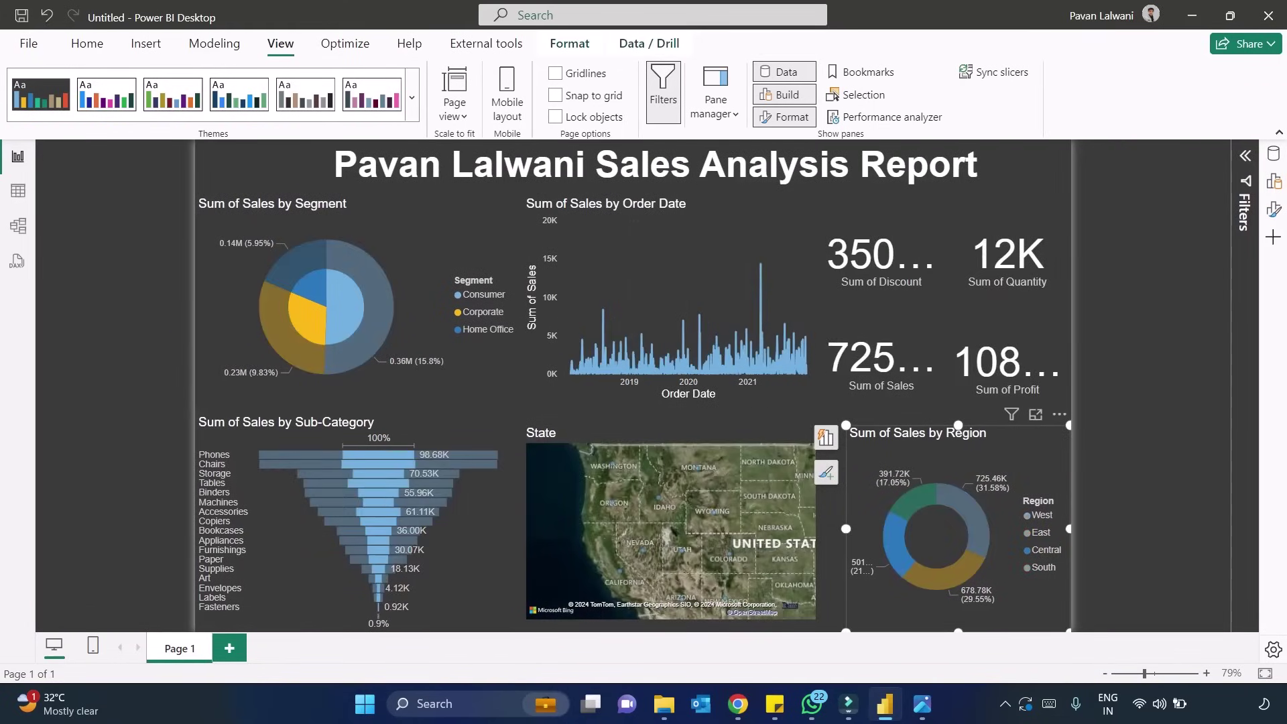
left_click(912, 497)
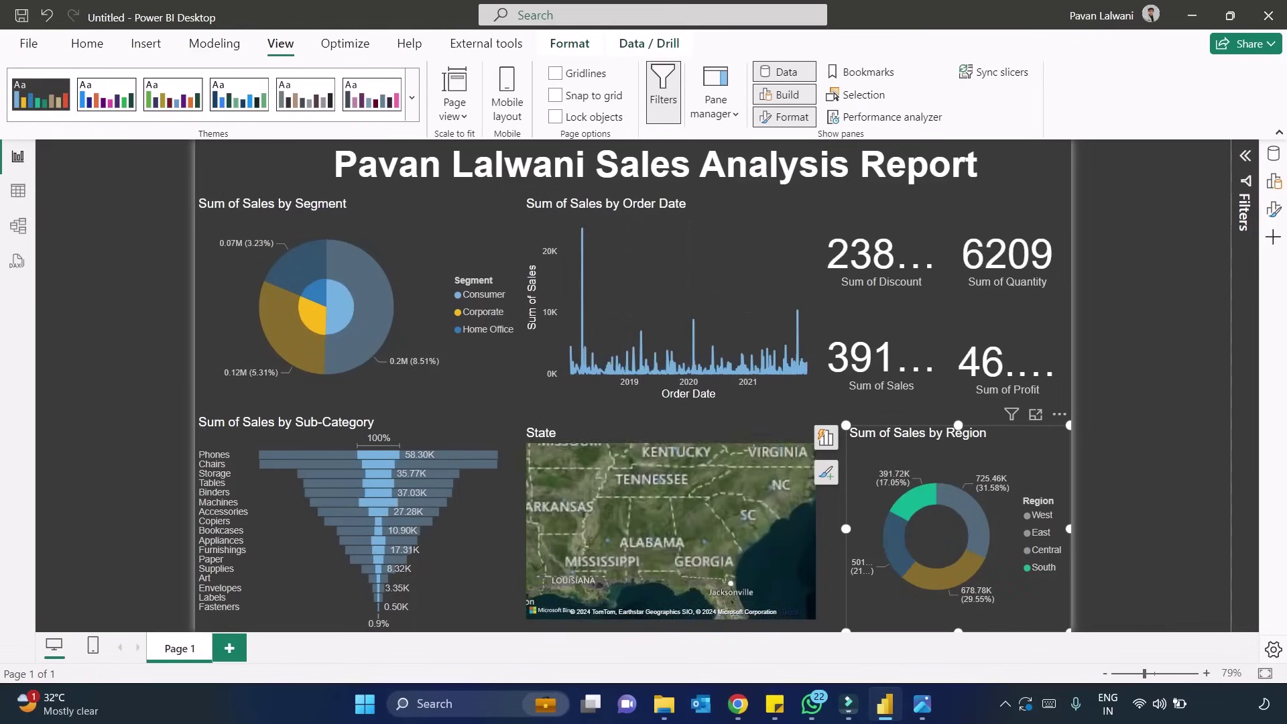
left_click(912, 498)
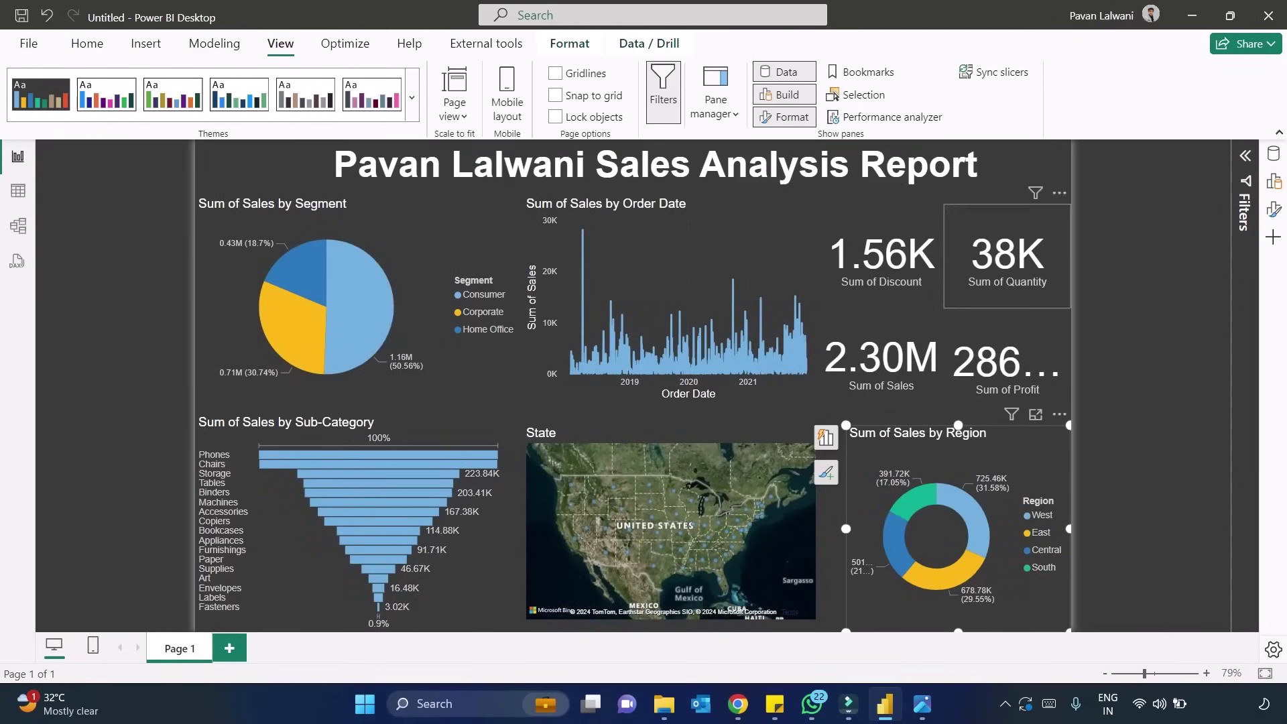
left_click(972, 515)
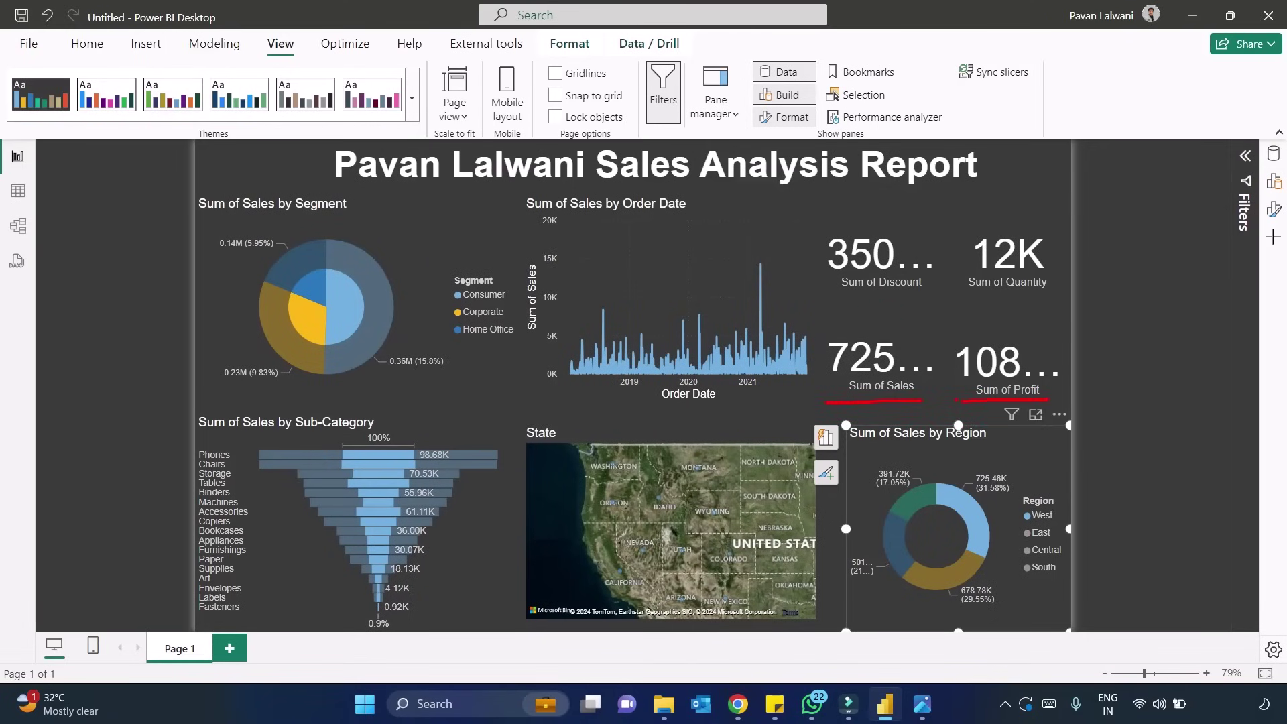
left_click_drag(1024, 300, 1080, 298)
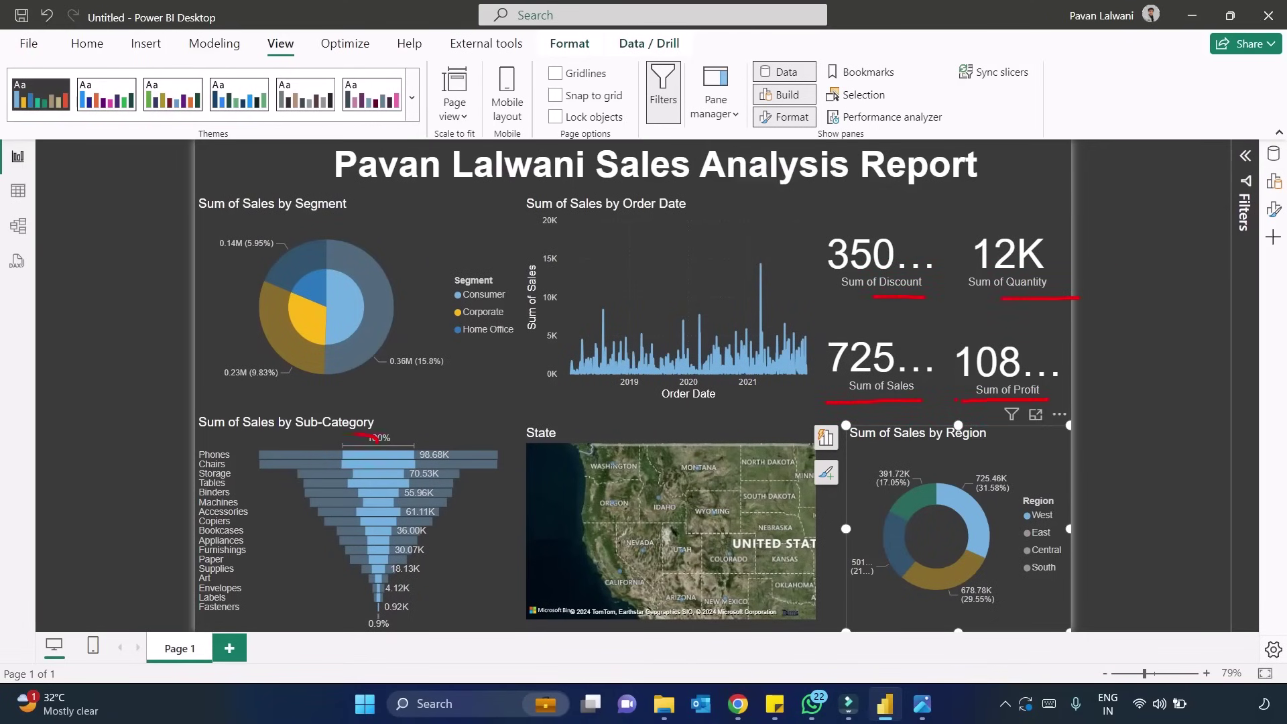
mouse_move(377, 442)
left_mouse_down()
mouse_move(437, 465)
mouse_move(339, 429)
left_mouse_up()
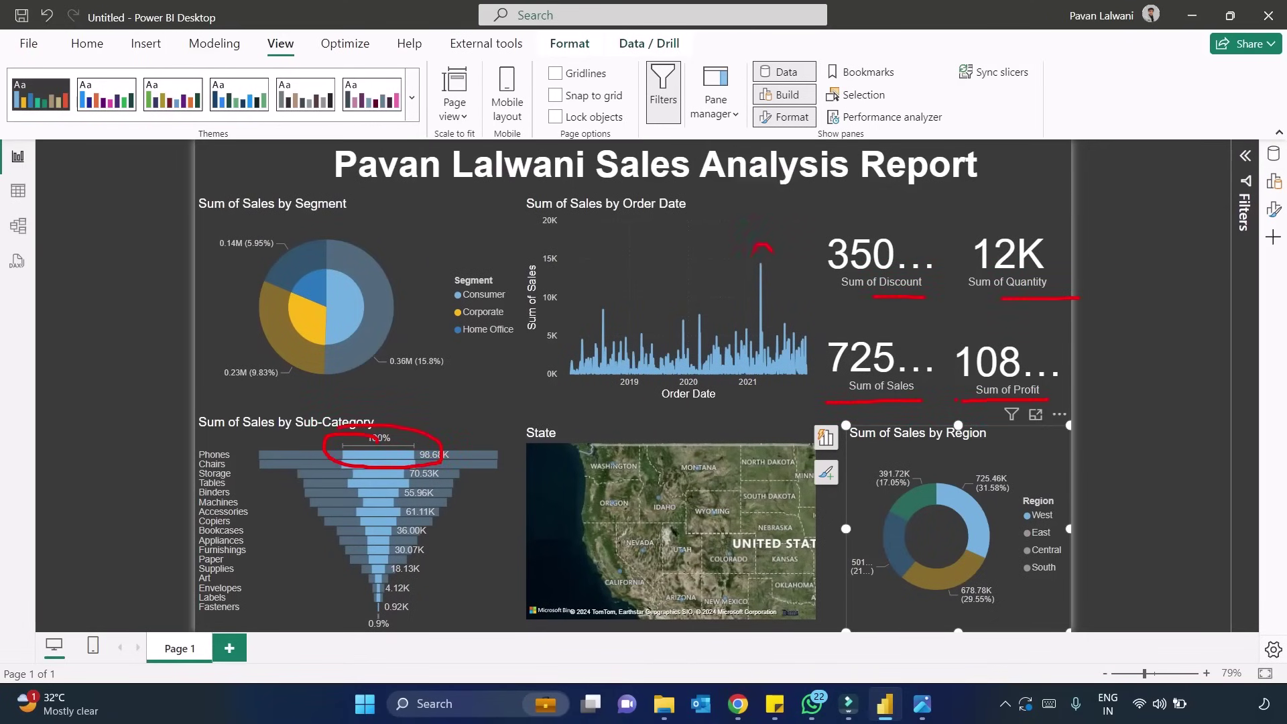
left_click_drag(754, 250, 771, 345)
mouse_move(376, 266)
left_mouse_down()
mouse_move(363, 263)
mouse_move(332, 312)
mouse_move(377, 270)
left_mouse_up()
key("Escape")
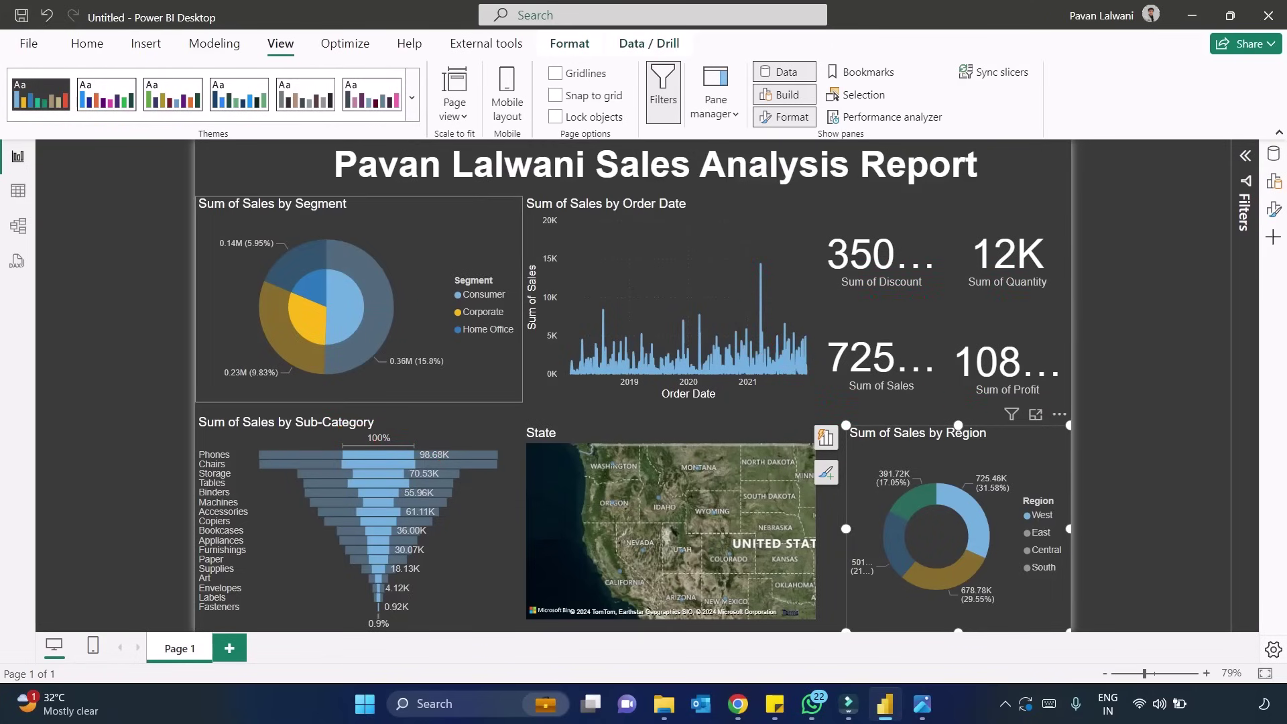
left_click(971, 518)
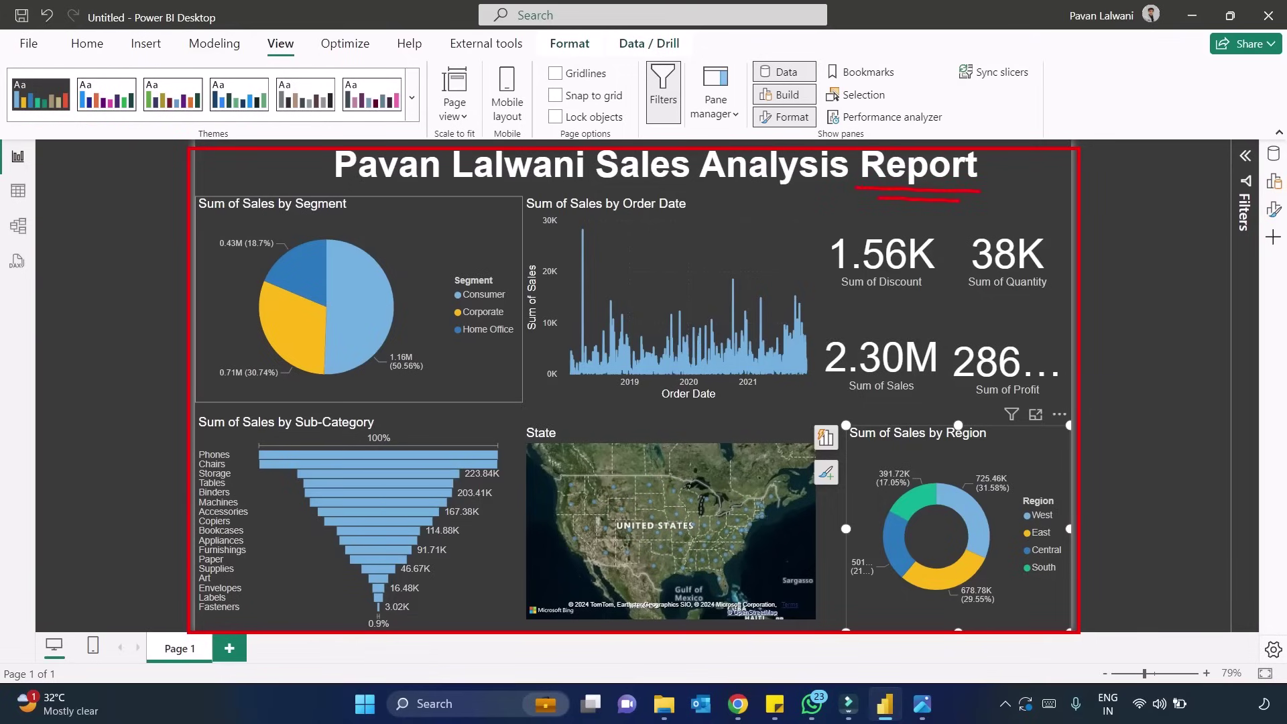
key("Escape")
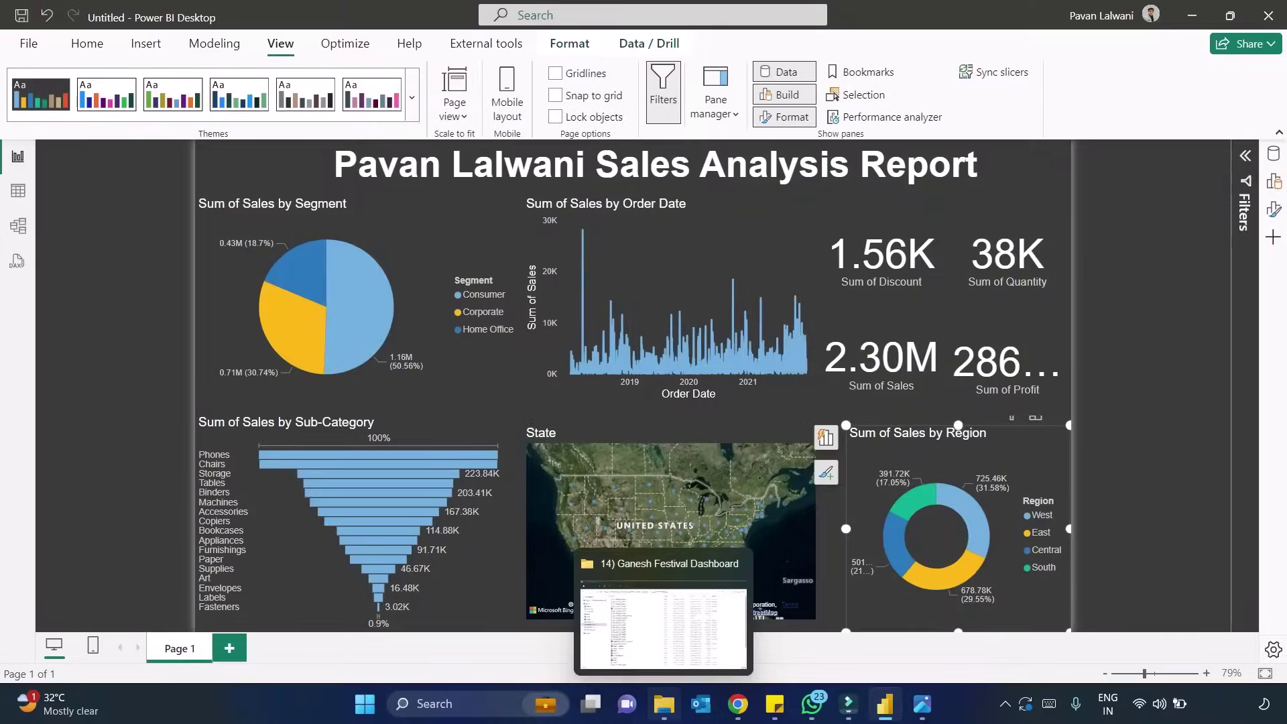
Step: Switch to the Photos app and examine the reference dashboard layout in Challenge.jpg
left_click(365, 703)
left_click(922, 703)
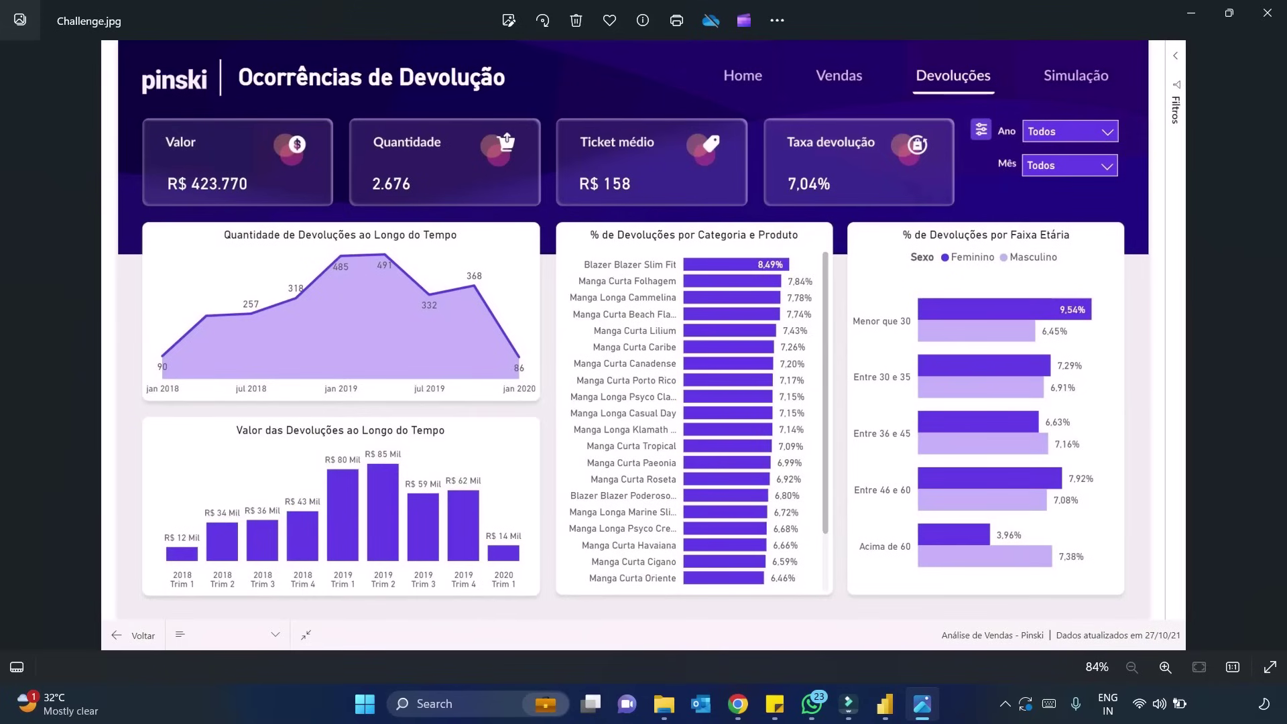
left_click_drag(949, 397, 1040, 382)
left_click_drag(674, 421, 737, 411)
left_click_drag(406, 487, 429, 476)
left_click_drag(434, 377, 473, 359)
key("Escape")
mouse_move(1153, 282)
left_mouse_down()
mouse_move(1161, 332)
mouse_move(1198, 325)
left_mouse_up()
mouse_move(1149, 369)
left_mouse_down()
mouse_move(1201, 352)
mouse_move(1218, 368)
left_mouse_up()
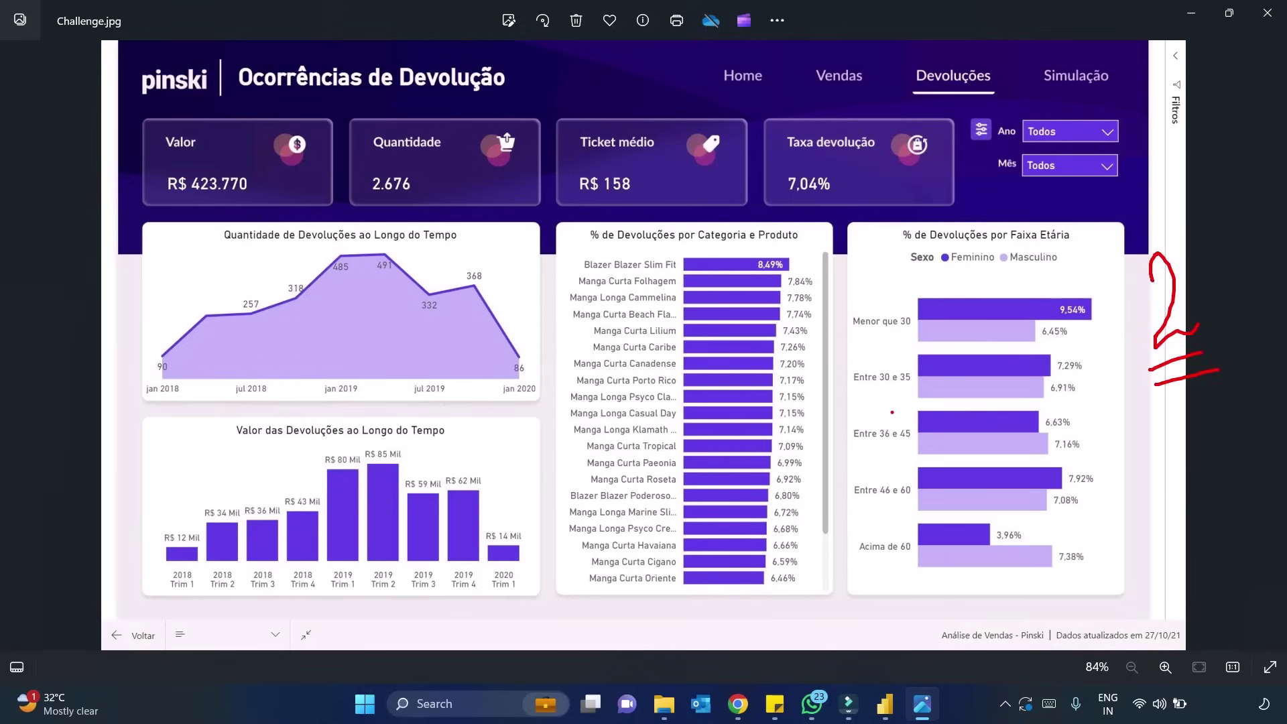
Step: Search for PowerPoint in Windows and launch it
key("super")
type("Po")
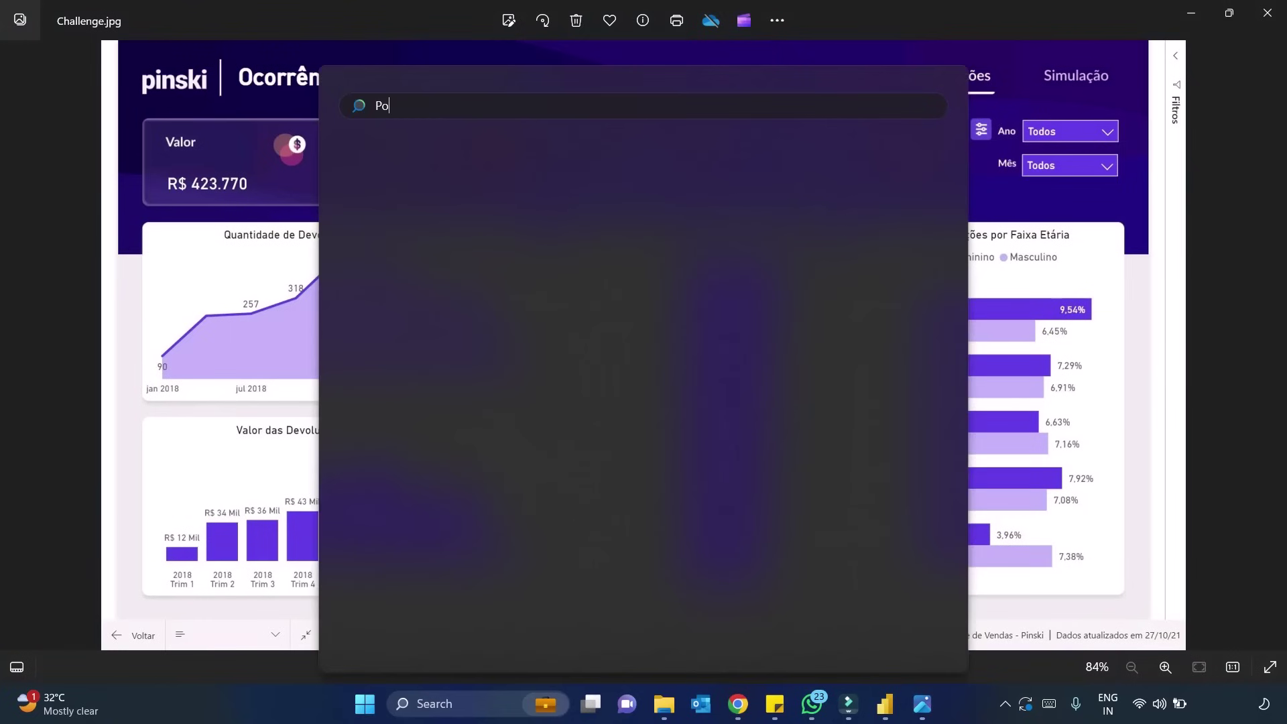
type("werPoint")
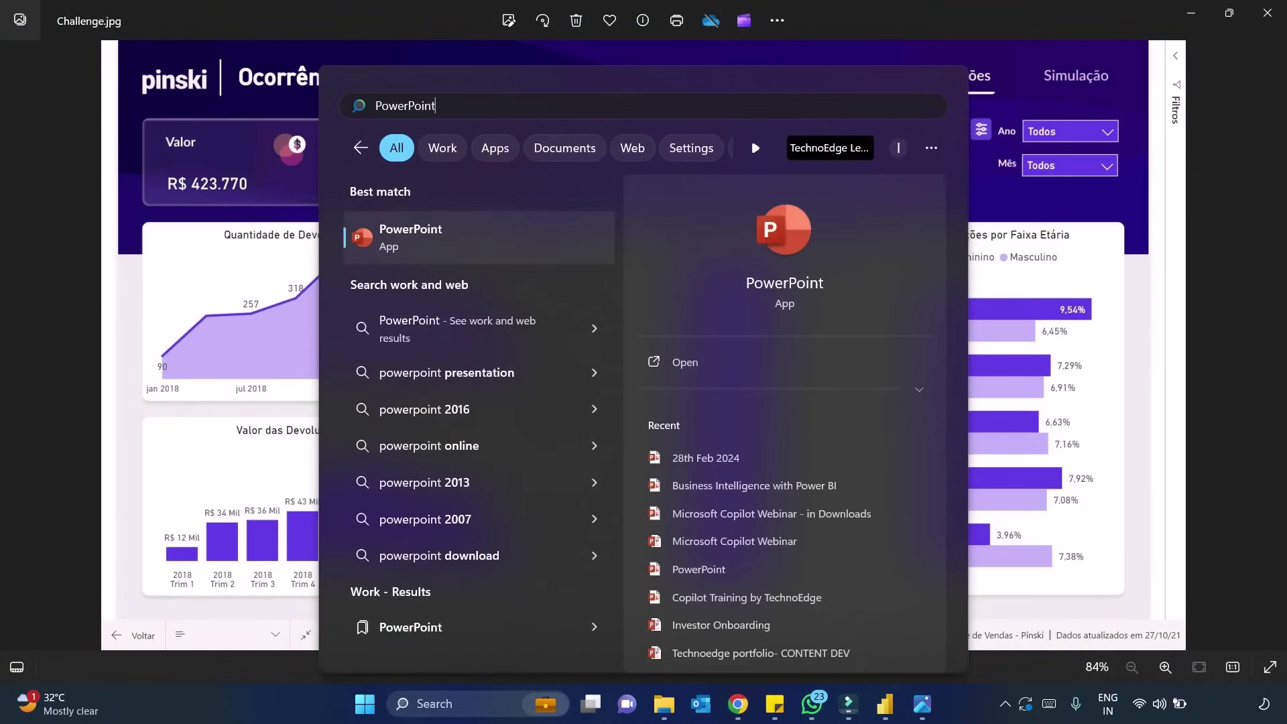
key("Return")
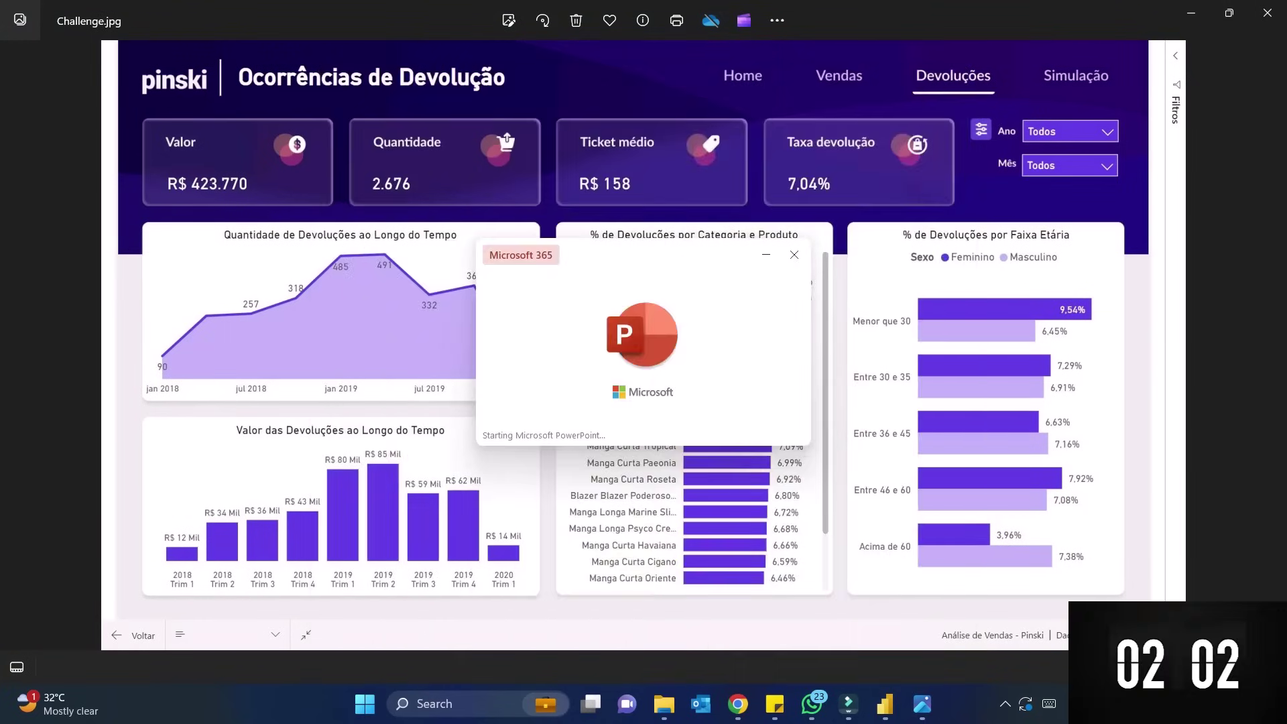
Step: Start a blank presentation and delete the title and subtitle placeholders from the first slide
key("Return")
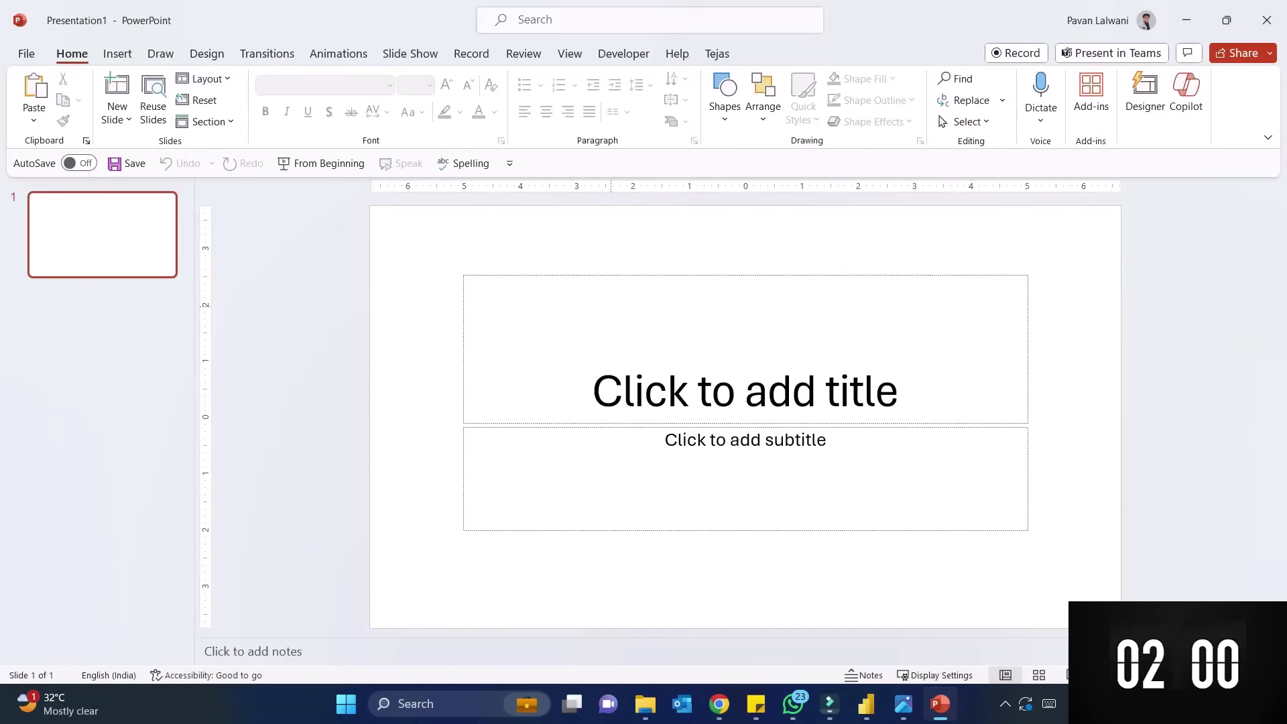
left_click(610, 305)
key("Escape")
key("Delete")
key("ctrl+a")
key("Delete")
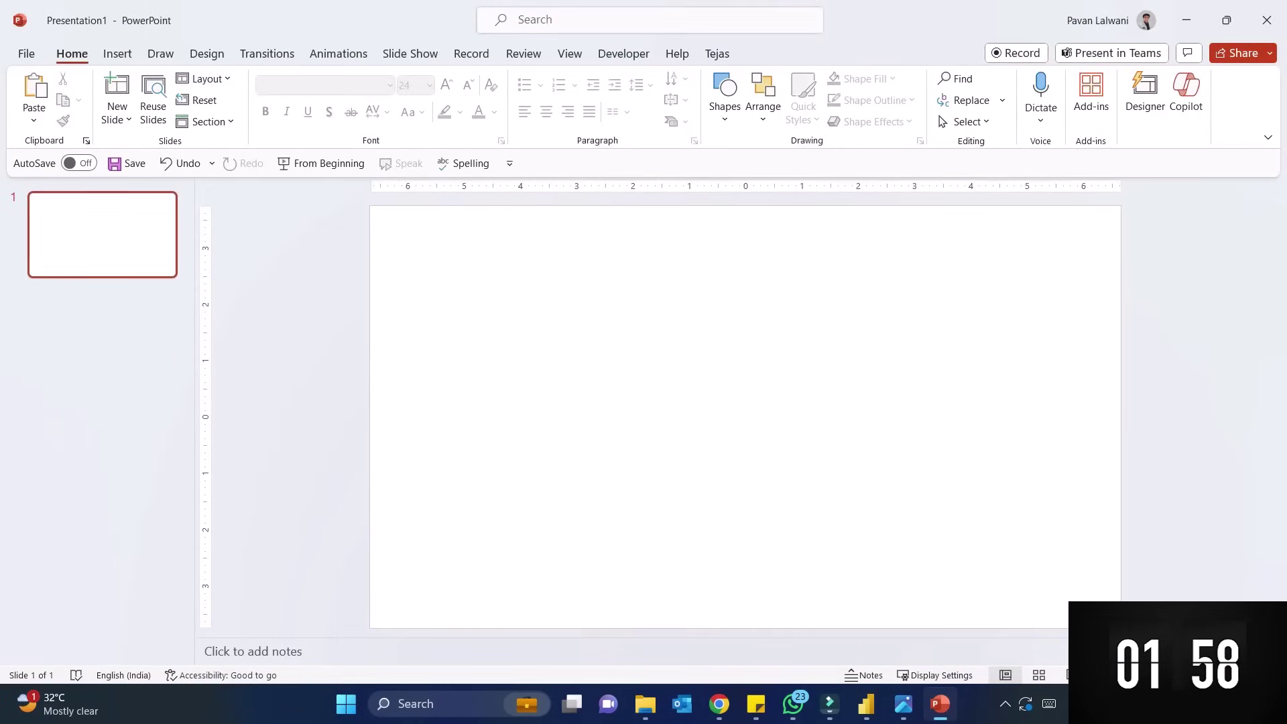
Step: Draw a full-width rectangle about 13.33" by 2.85" along the slide's upper edge and fill it with dark blue
left_click(117, 53)
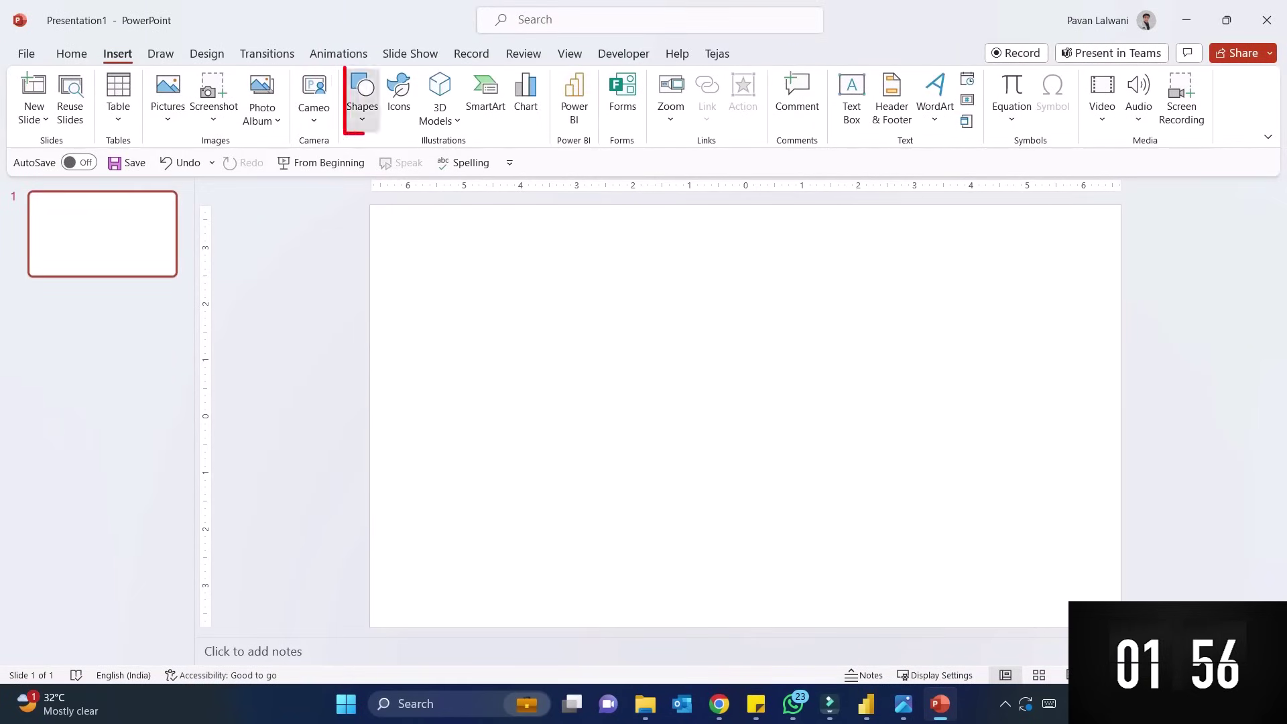
key("s")
key("h")
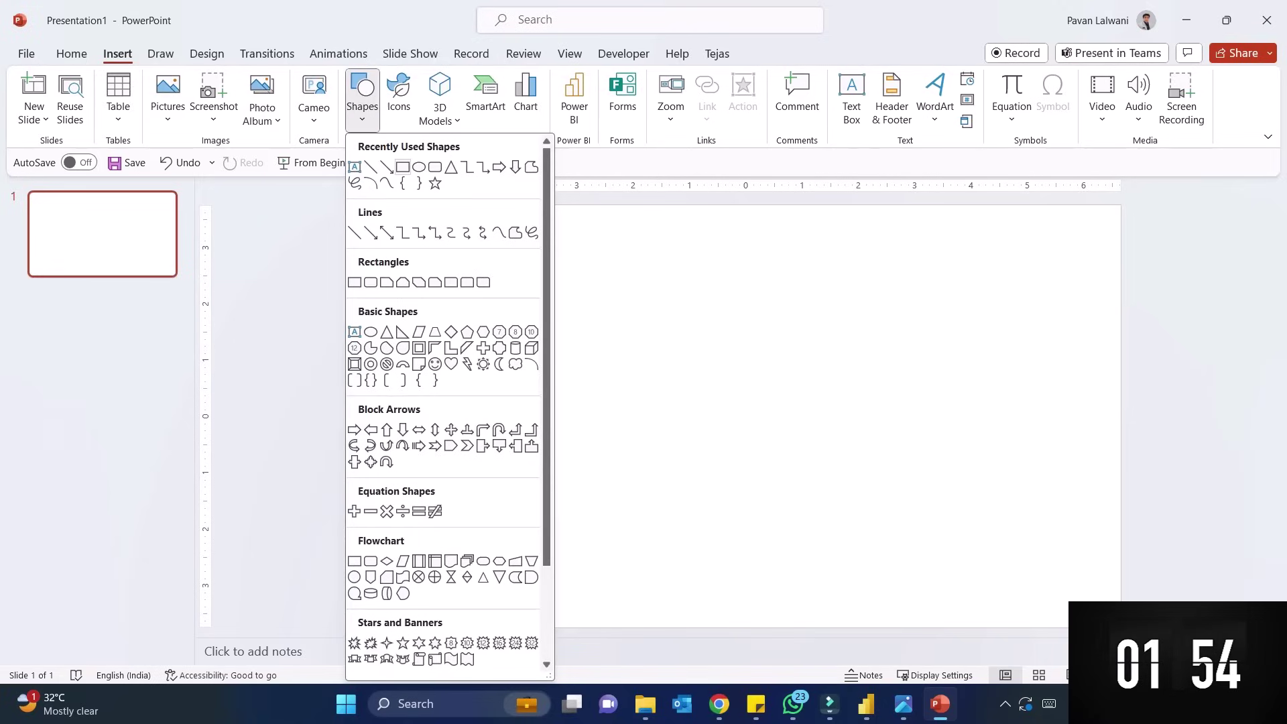
left_click(402, 167)
left_click_drag(370, 205, 1121, 365)
left_click(454, 78)
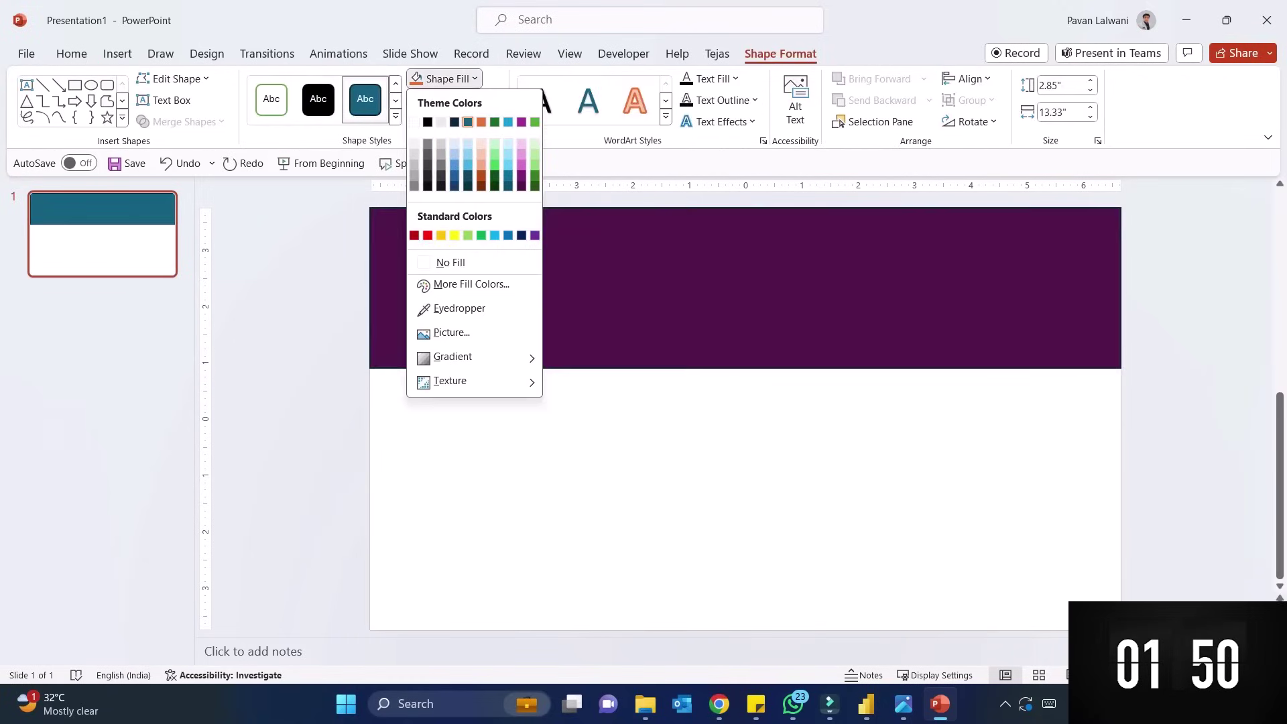
key("Left")
key("Return")
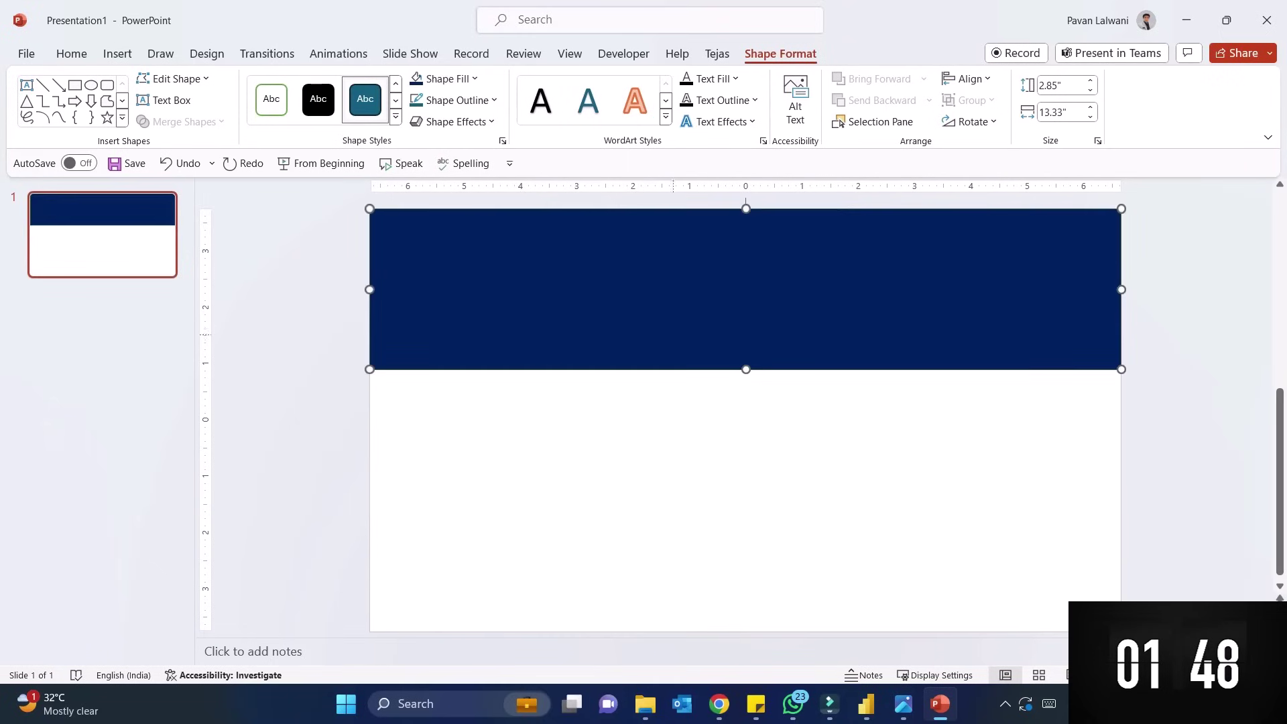
Step: Duplicate the blue band, place the copy directly beneath it, stretch it to the slide's lower edge at about 4.66" high, and fill it grey
key("ctrl+d")
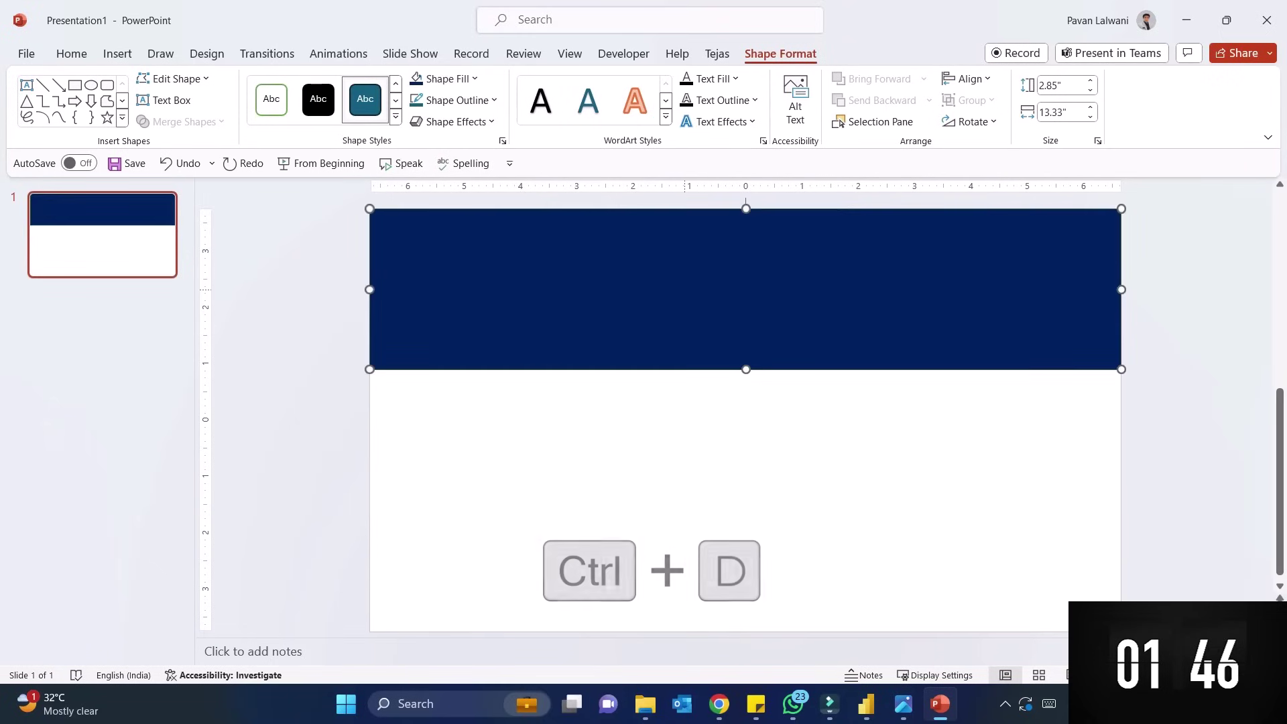
left_click_drag(687, 341, 679, 438)
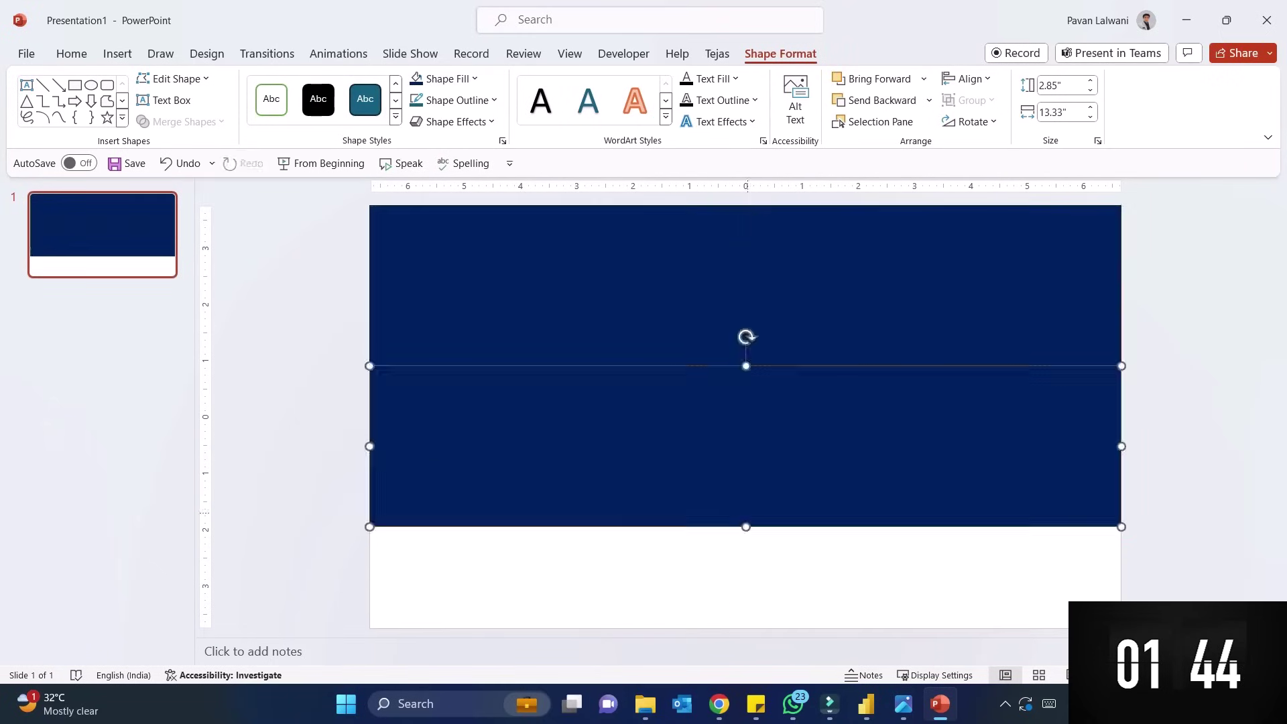
left_click_drag(745, 527, 746, 627)
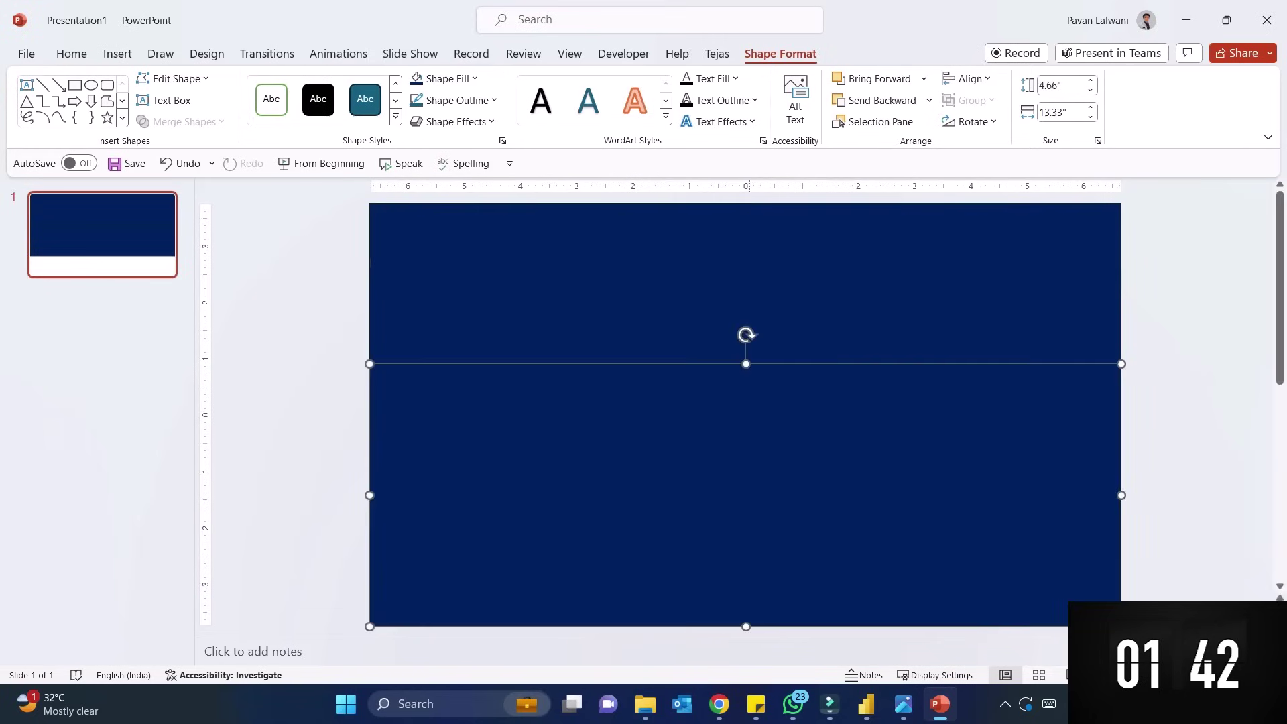
left_click(445, 79)
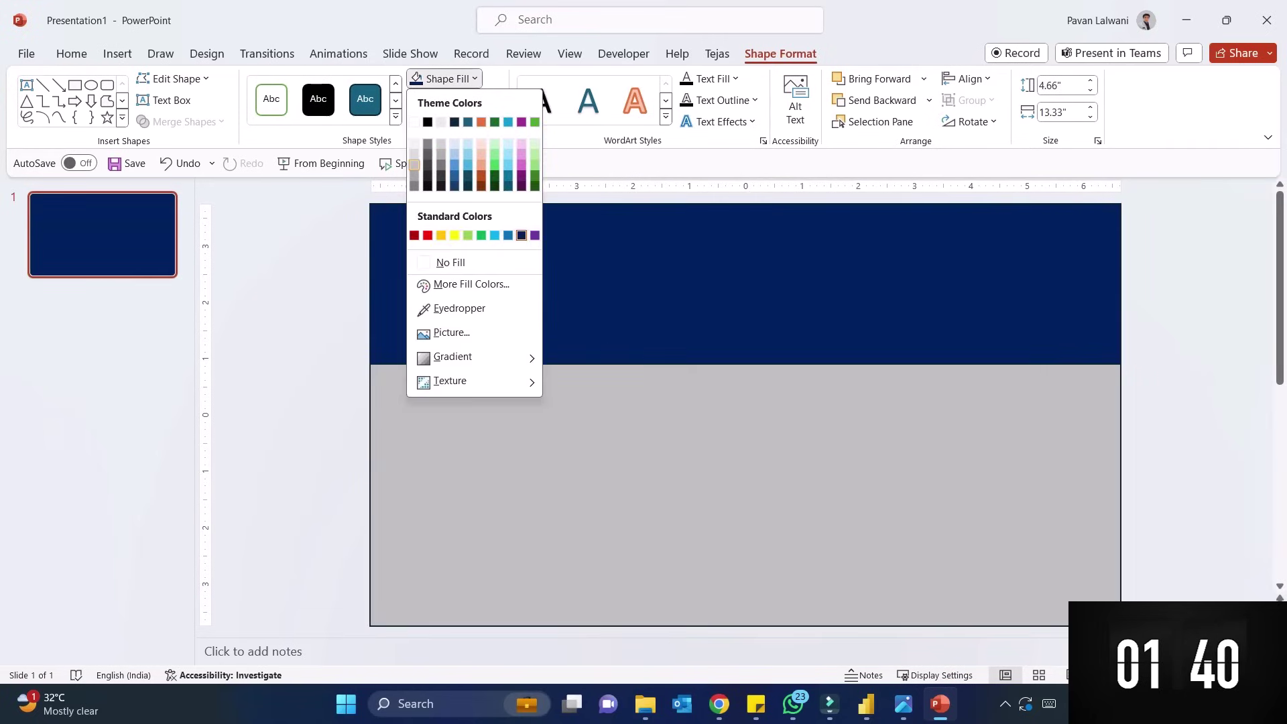
left_click(414, 165)
left_click(290, 357)
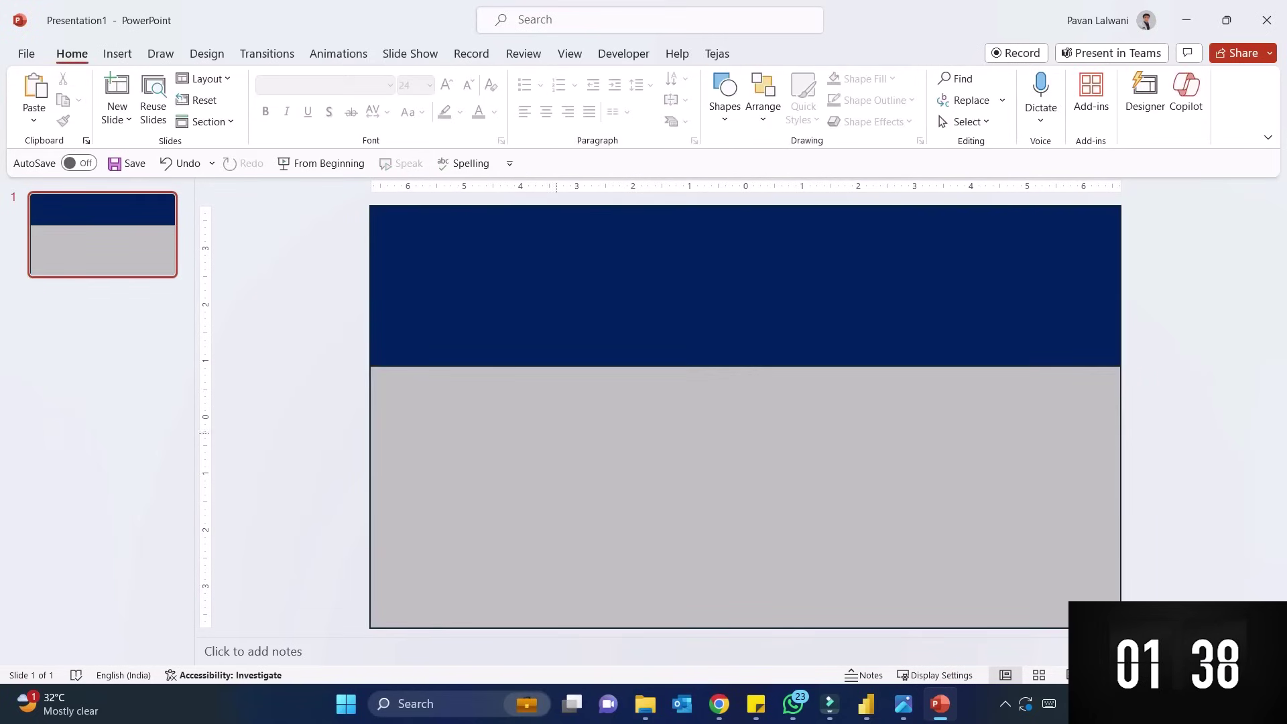
Step: Switch to Photos to check the card and chart layout in Challenge.jpg, and return to PowerPoint
left_click(902, 703)
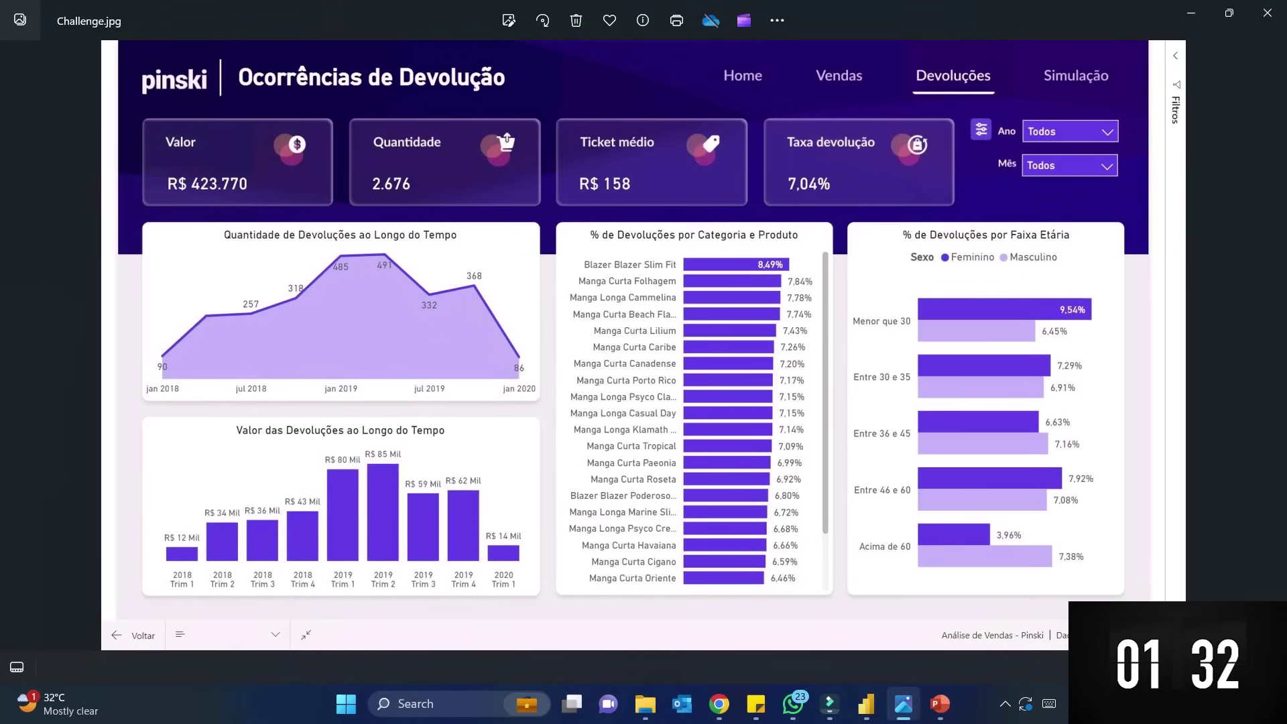
mouse_move(940, 703)
left_click(939, 617)
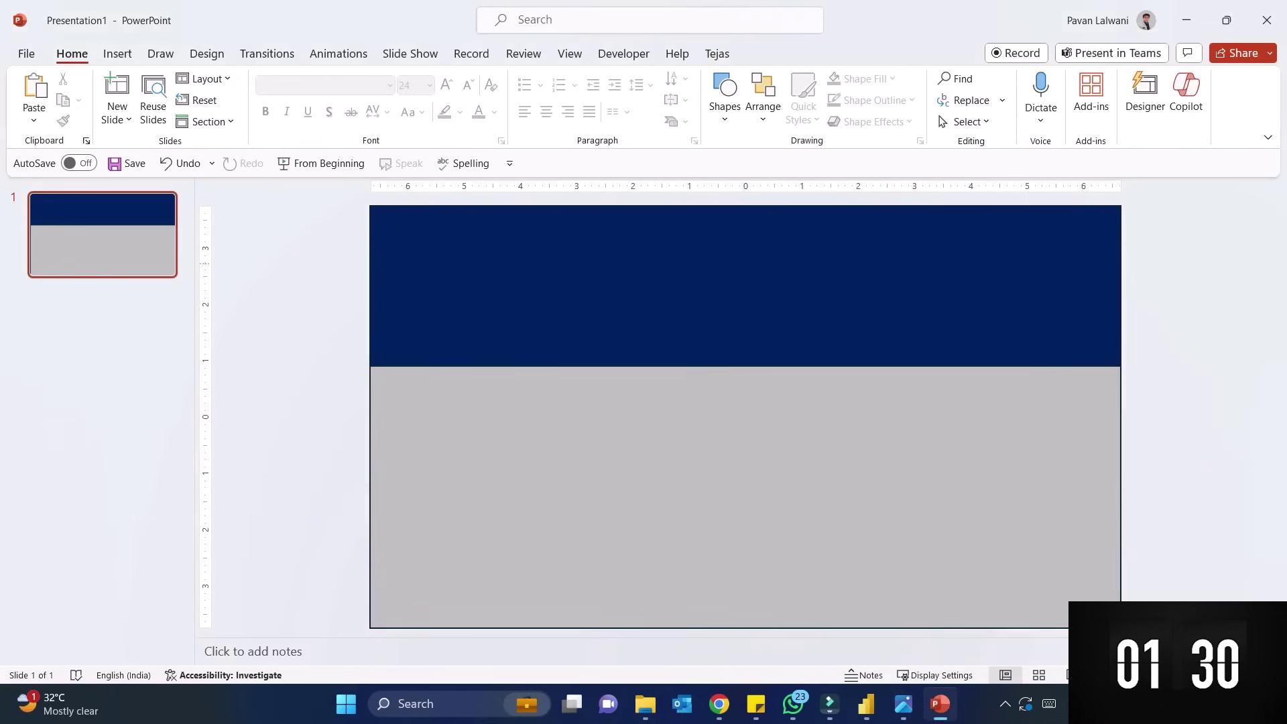
Step: Draw a rounded rectangle about 2.75" by 1.54" at the blue band's left end, fill it white, and reduce its corner rounding
left_click(117, 54)
left_click(362, 100)
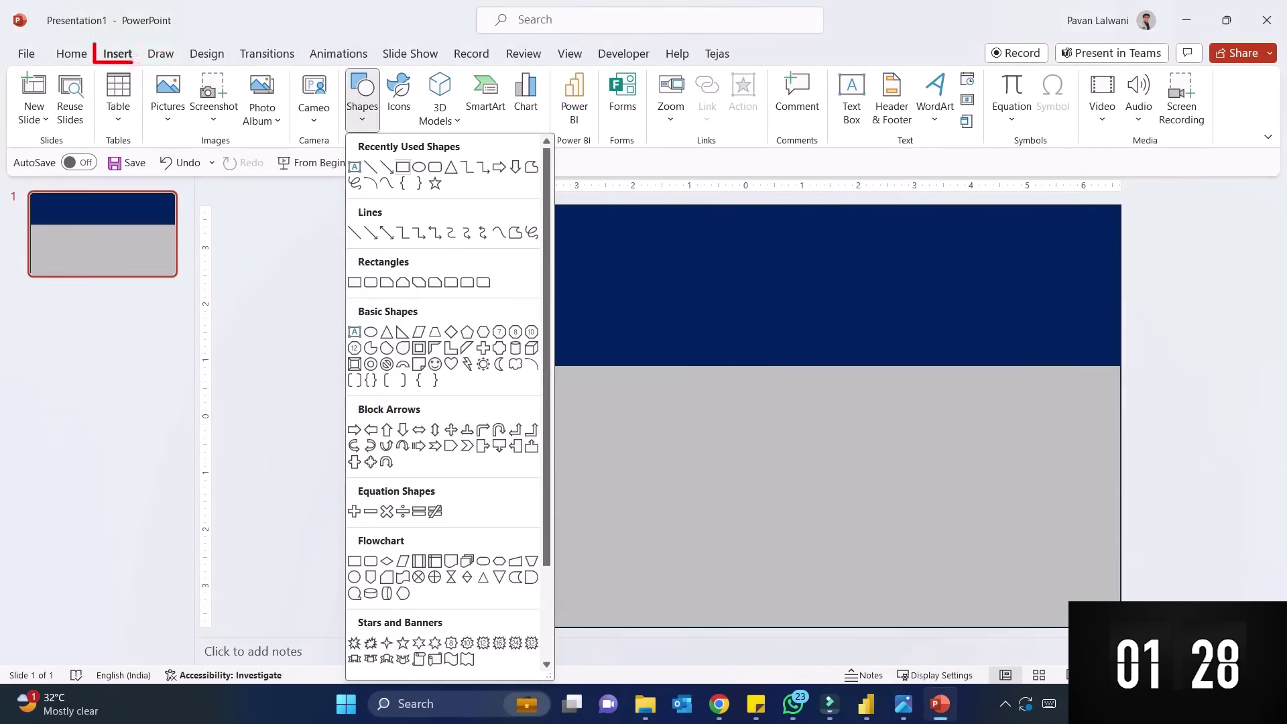
left_click(434, 166)
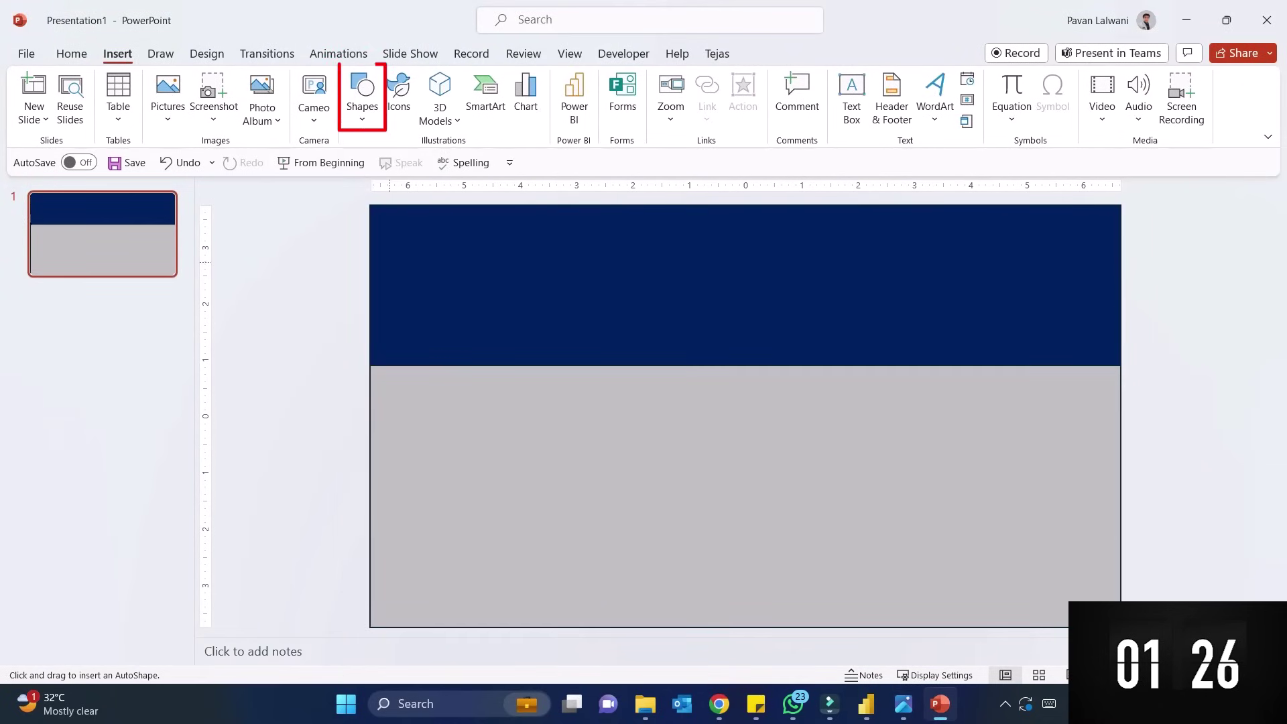
left_click_drag(390, 262, 543, 348)
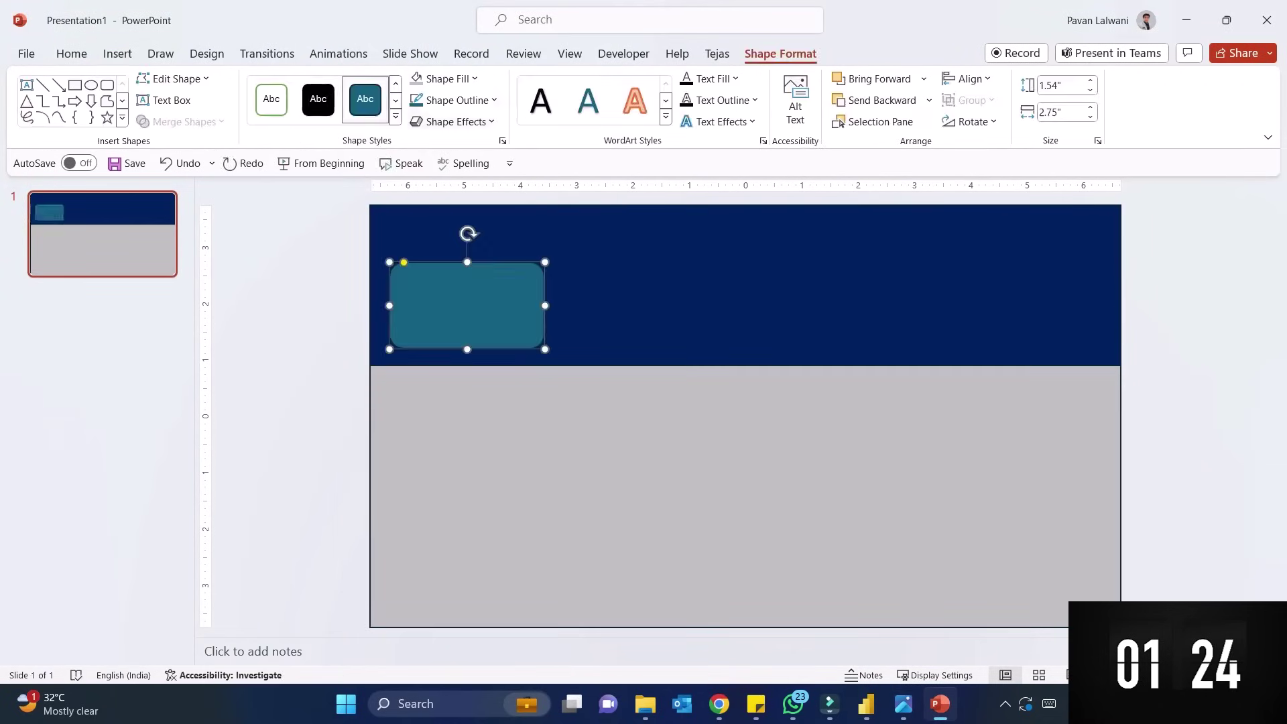
left_click(450, 79)
left_click(416, 122)
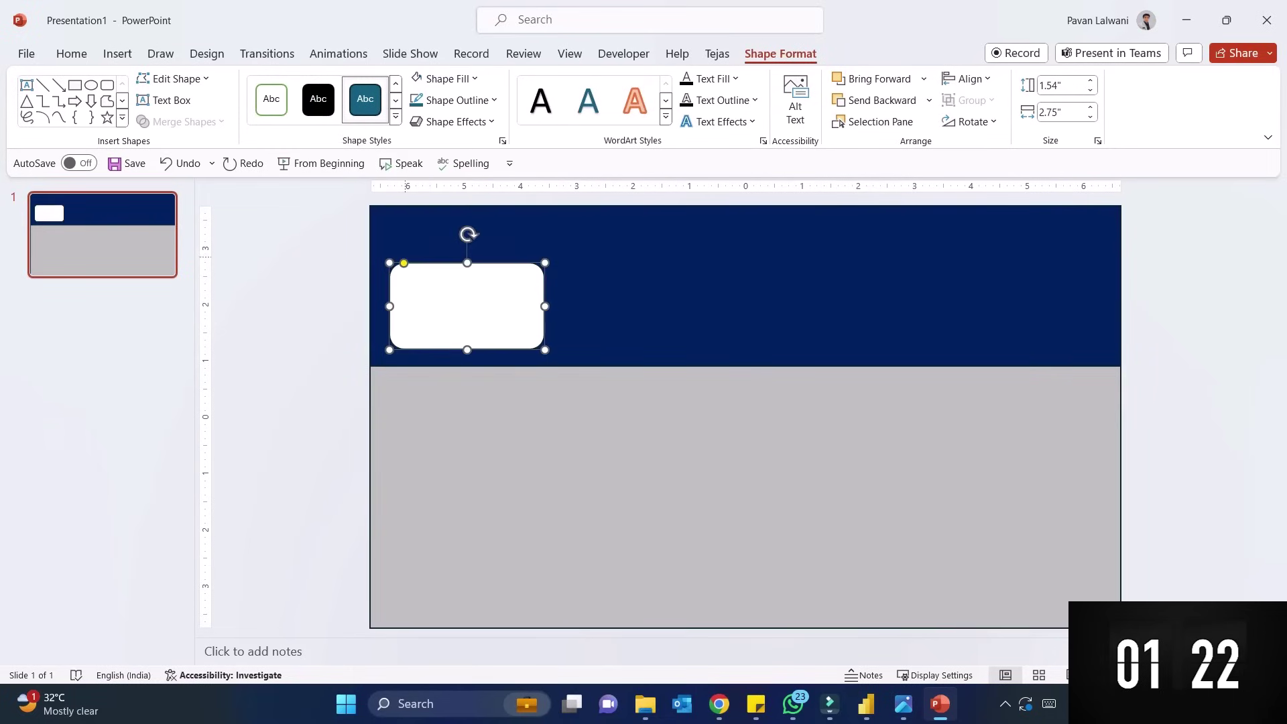
left_click_drag(404, 263, 397, 262)
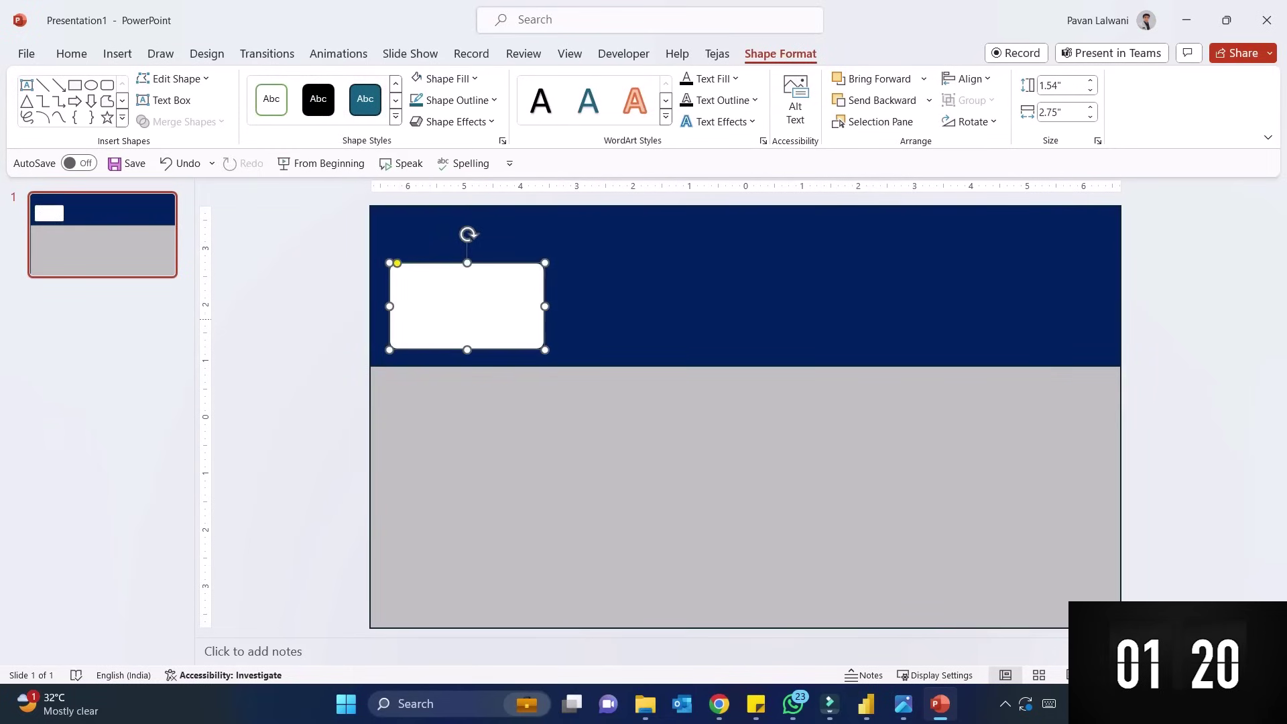
key("Escape")
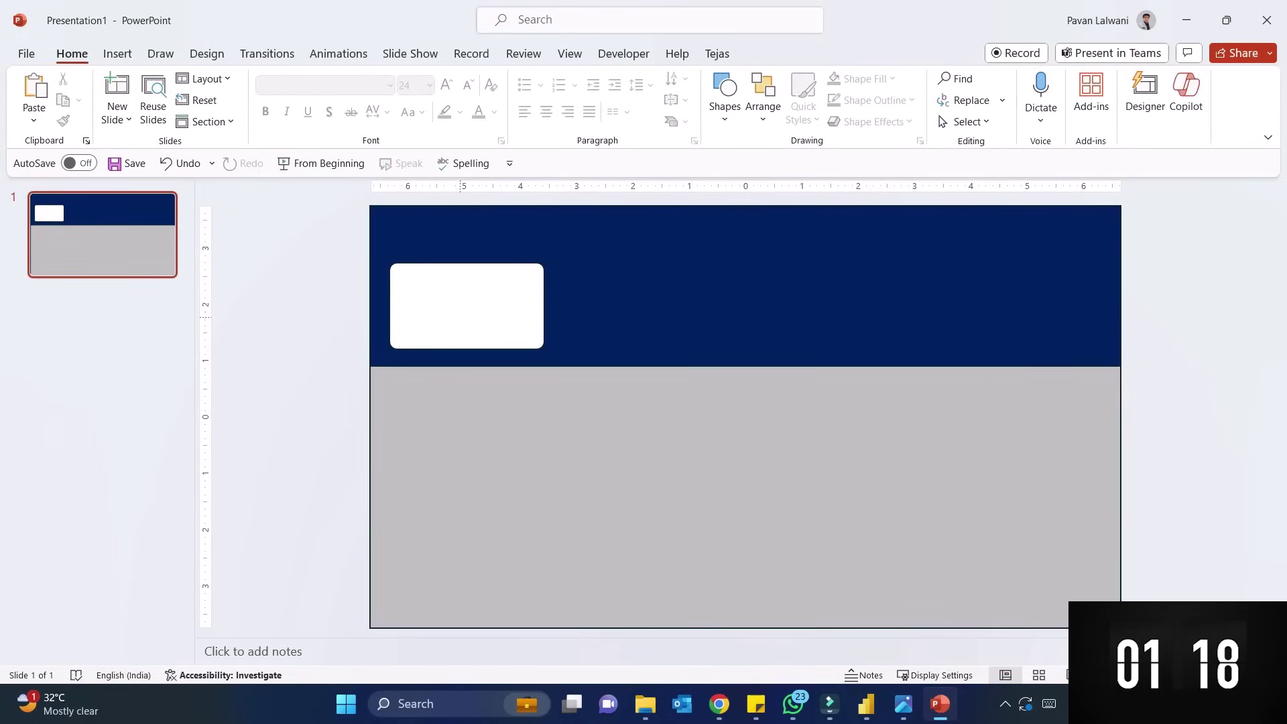
Step: Duplicate the white card three times and line up the copies as a row of four across the blue band
left_click(460, 317)
key("ctrl+d")
left_click_drag(477, 301, 631, 298)
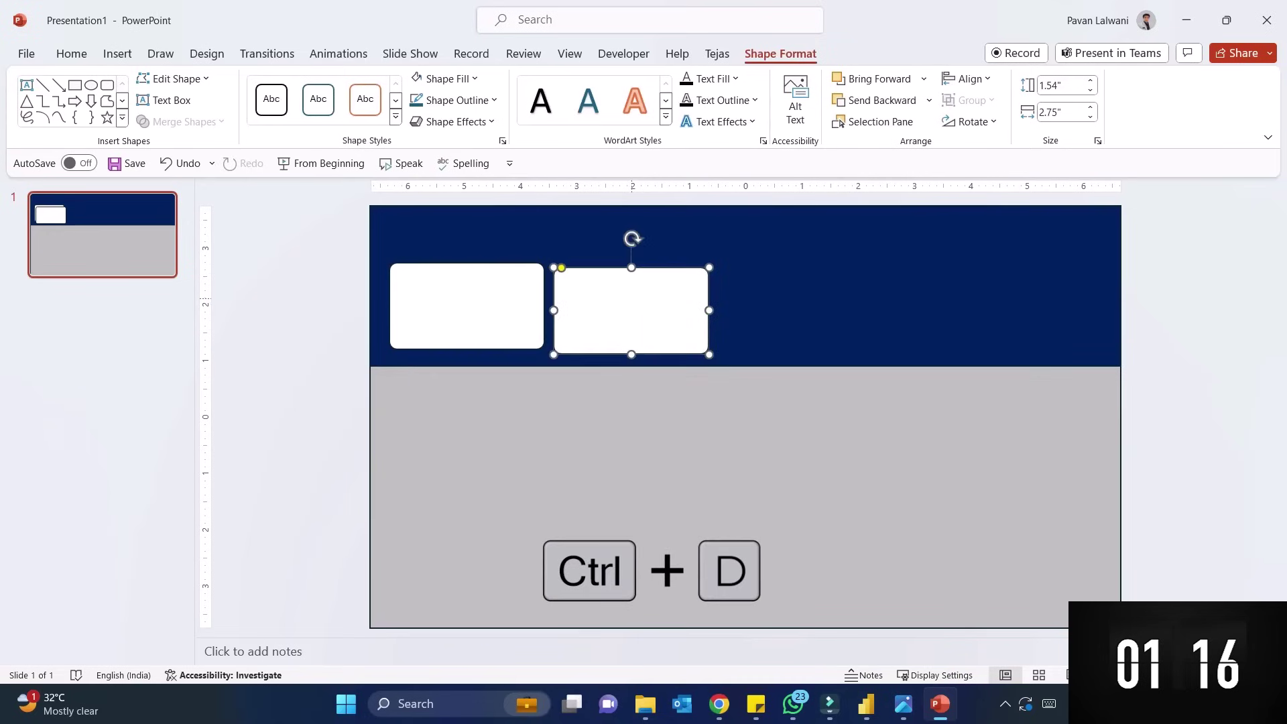
key("ctrl+d")
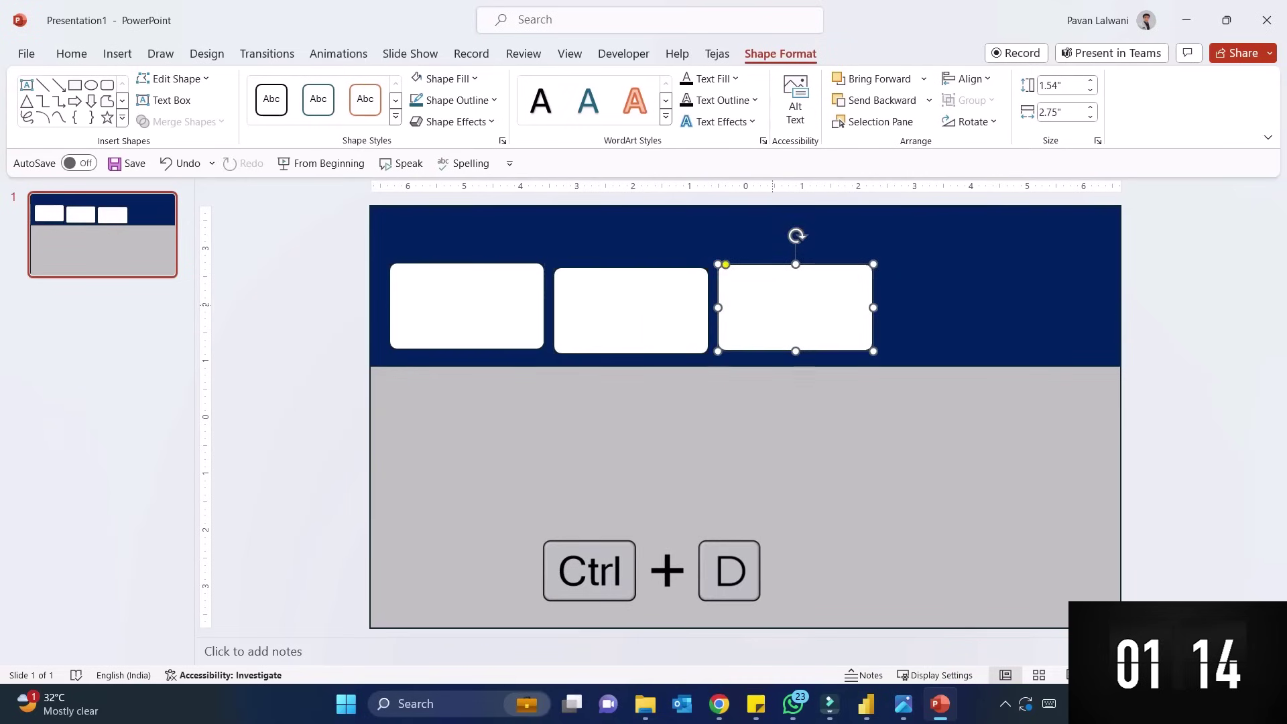
key("ctrl+d")
Step: Place another card copy below the first card, enlarge it to about 5.55" by 2.21", and duplicate that panel directly beneath it
left_click_drag(618, 312, 457, 392)
key("ctrl+d")
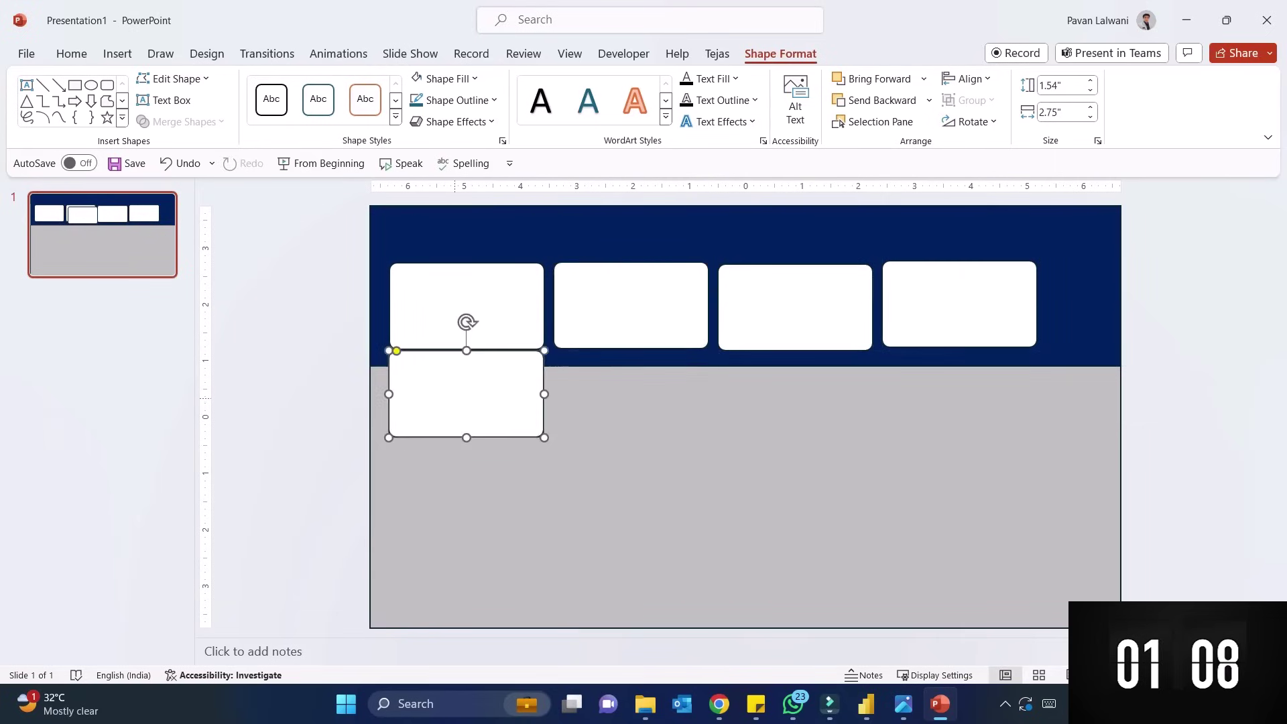
left_click_drag(543, 436, 702, 476)
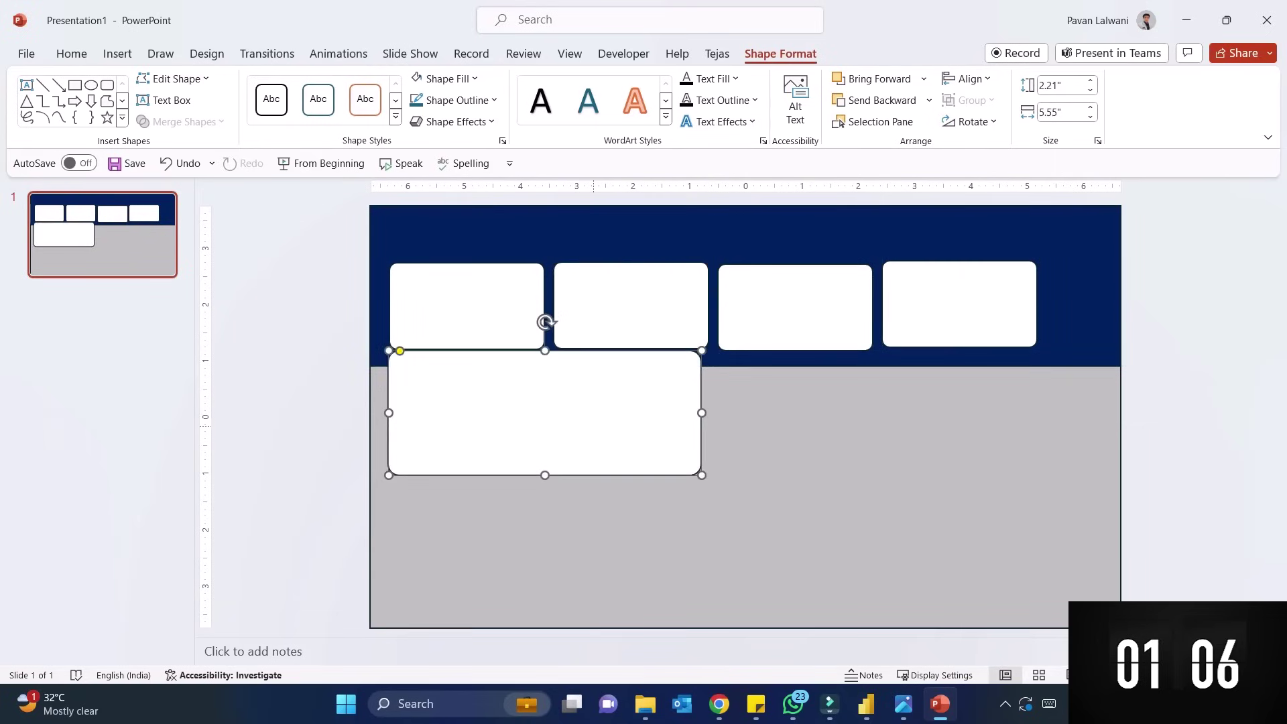
left_click_drag(598, 426, 598, 436)
key("ctrl+d")
left_click_drag(444, 488, 605, 522)
Step: Duplicate the wide panel to its right, resize the copy to about 3.11" by 4.44", and place a duplicate of this tall panel beside it
key("ctrl+d")
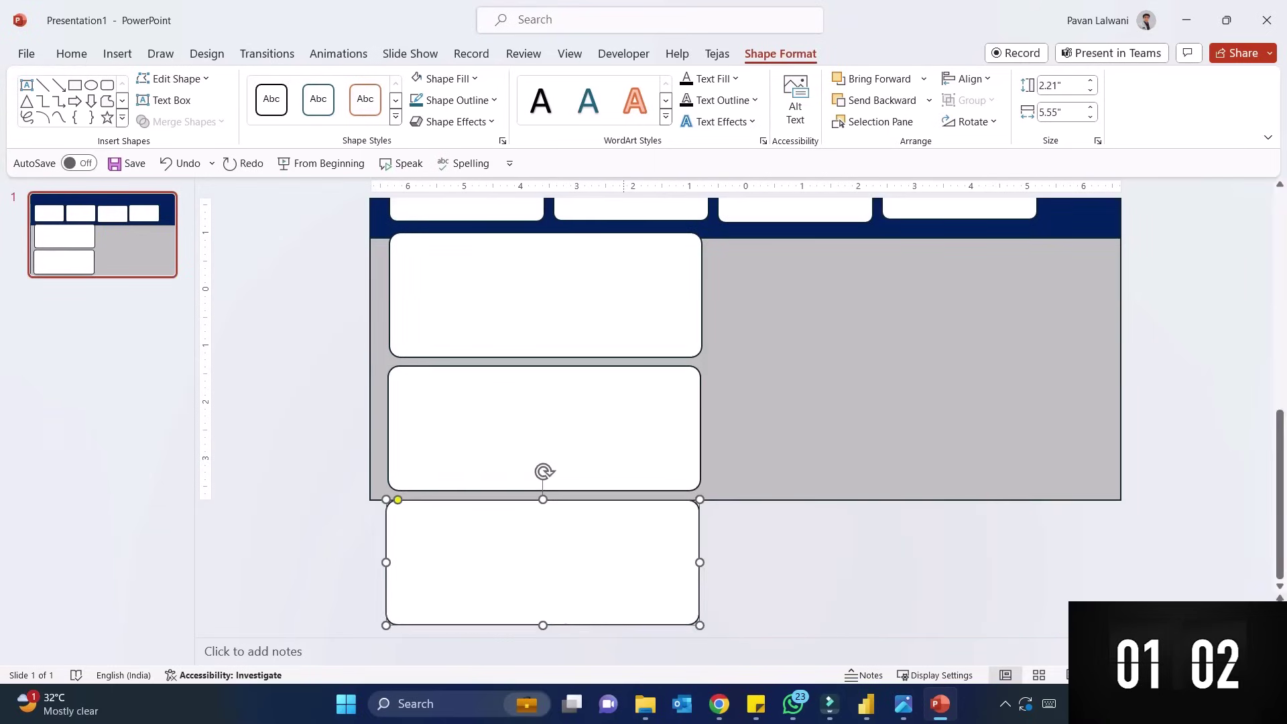
left_click_drag(543, 562, 872, 295)
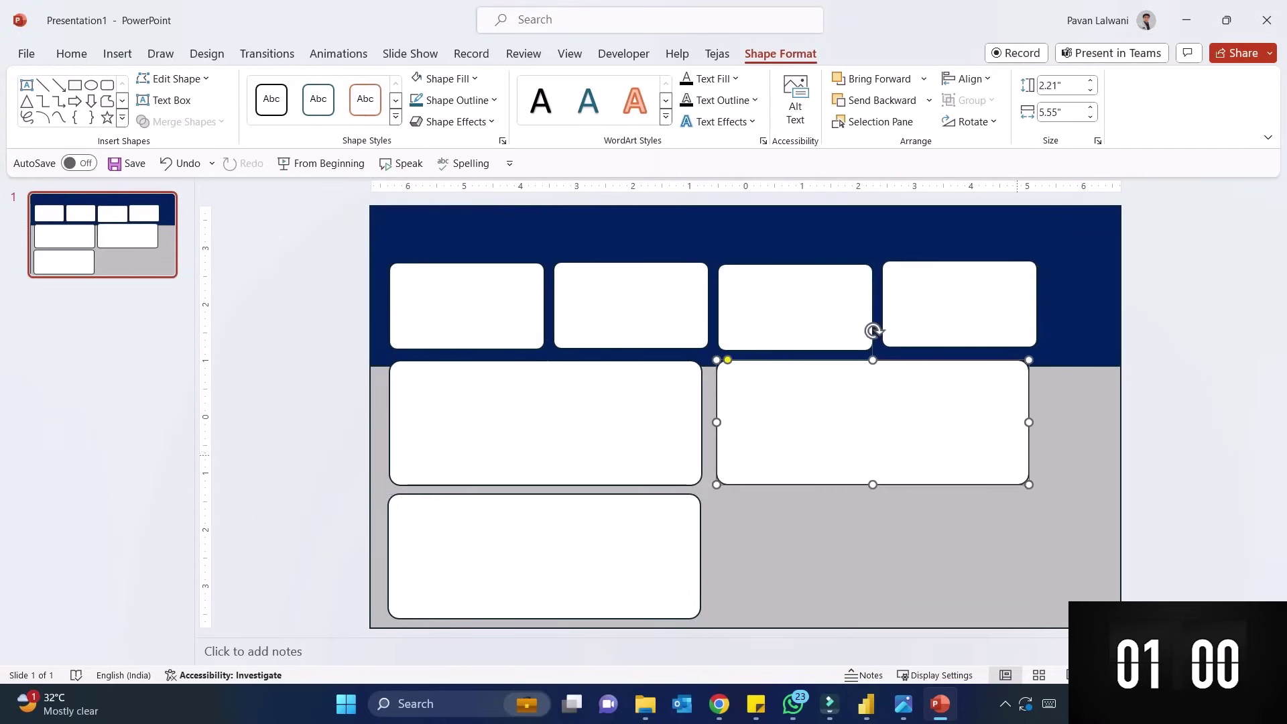
left_click_drag(1029, 485, 891, 609)
key("ctrl+d")
left_click_drag(1142, 373, 991, 486)
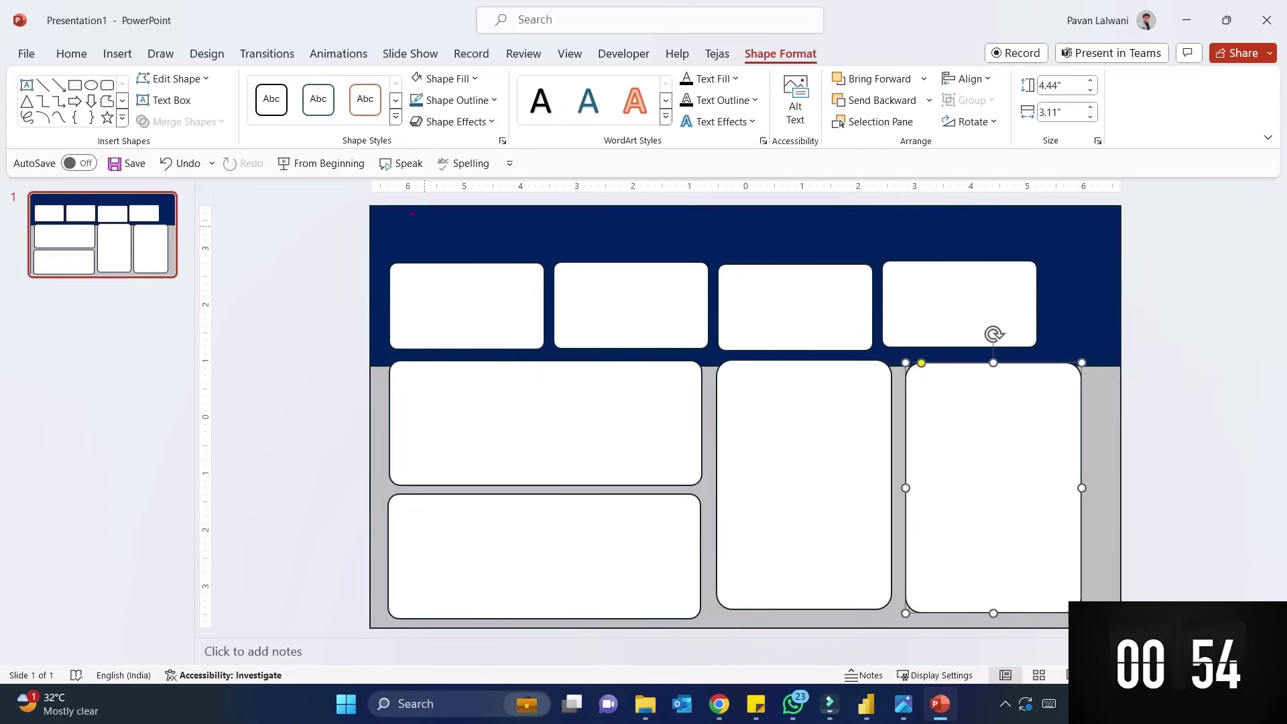
left_click_drag(412, 213, 1002, 257)
key("Escape")
key("Escape")
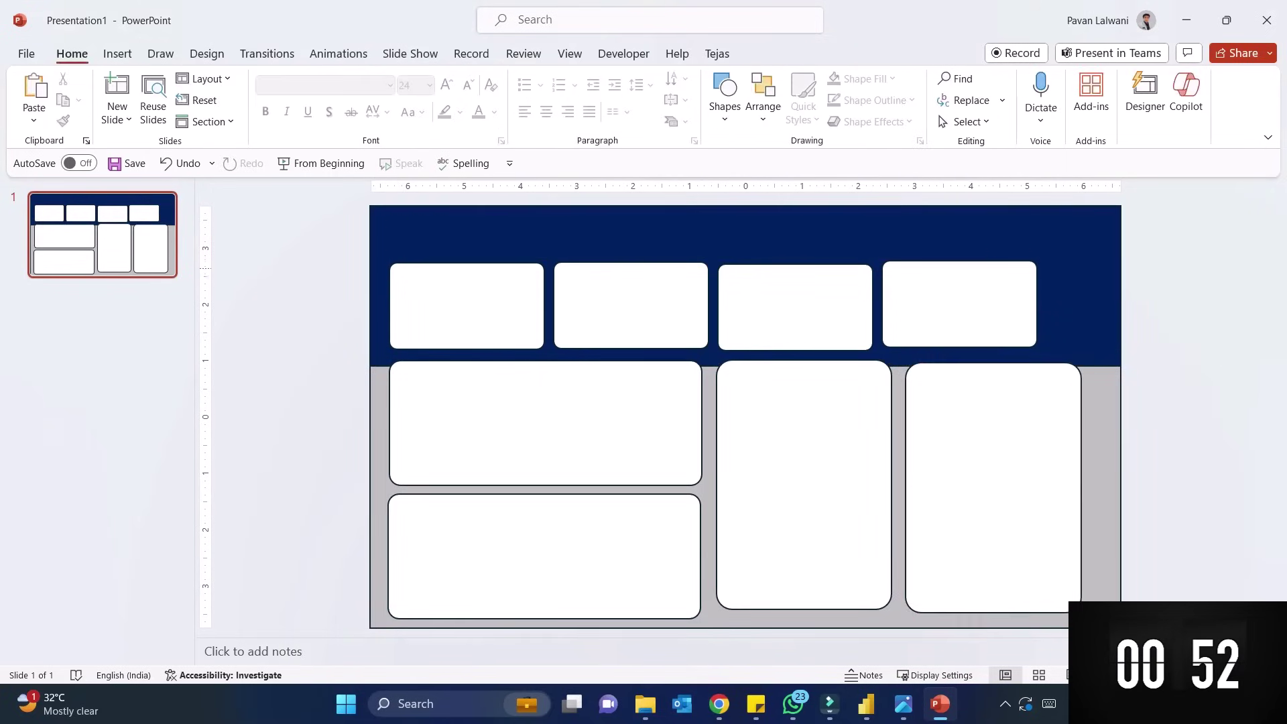
key("alt+f")
key("a")
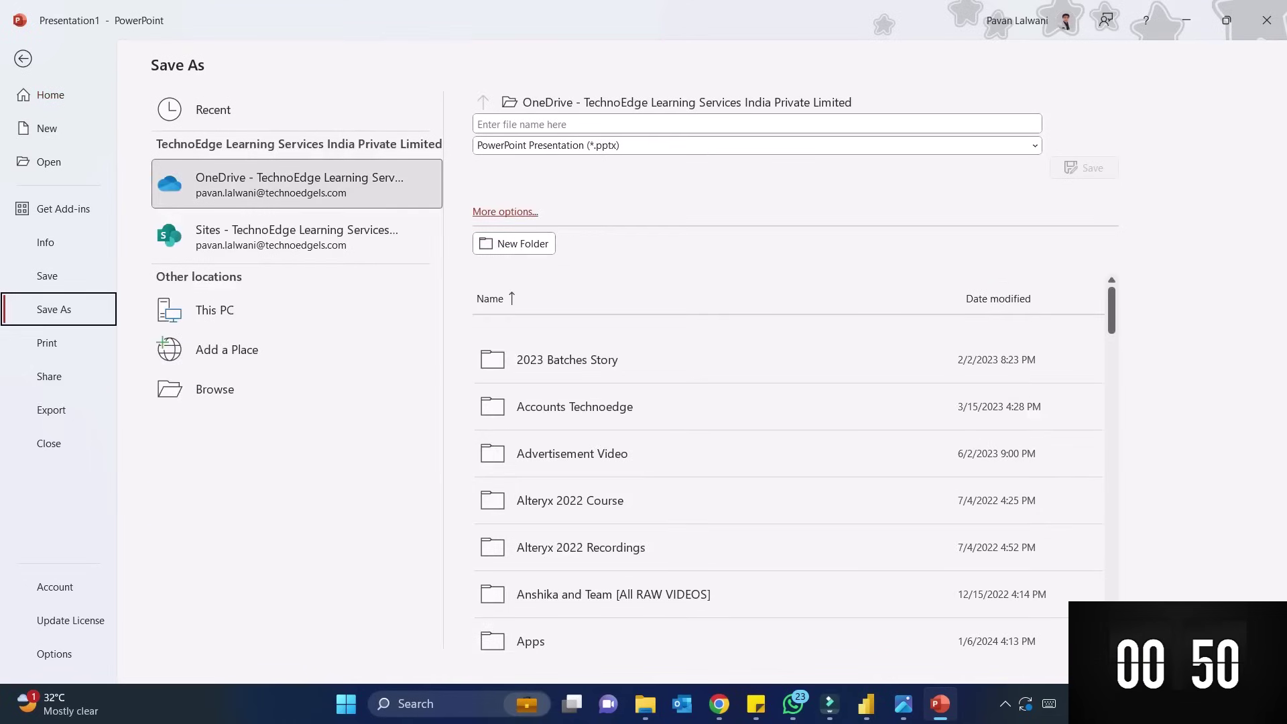
key("Escape")
key("alt+Tab")
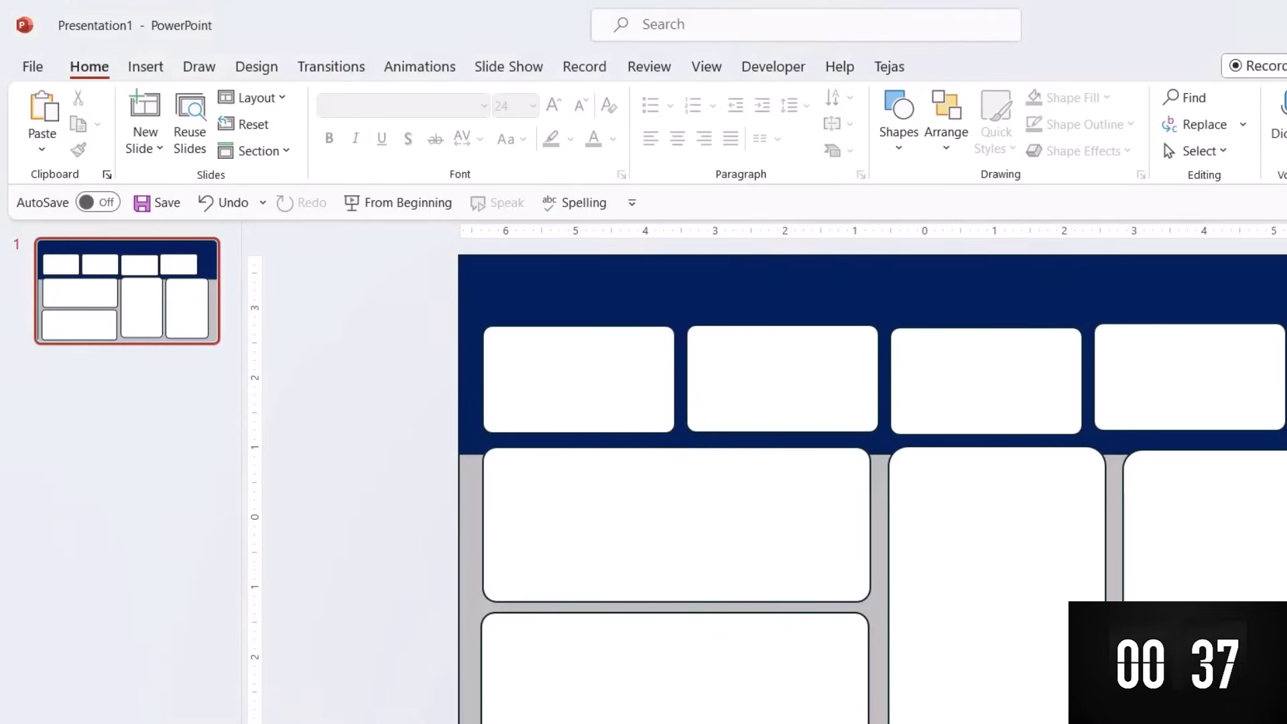
Step: Export only the current slide to the Desktop as a PNG Portable Network Graphics image named BG1
left_click(32, 67)
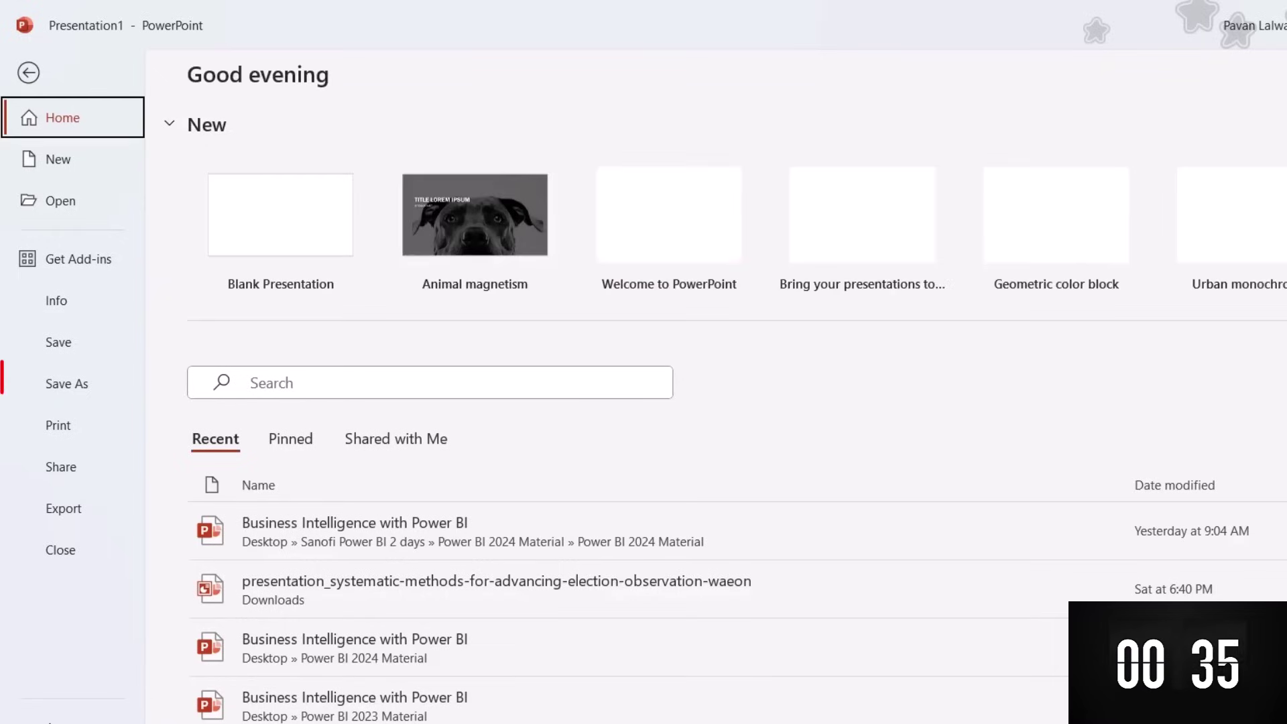
left_click(67, 384)
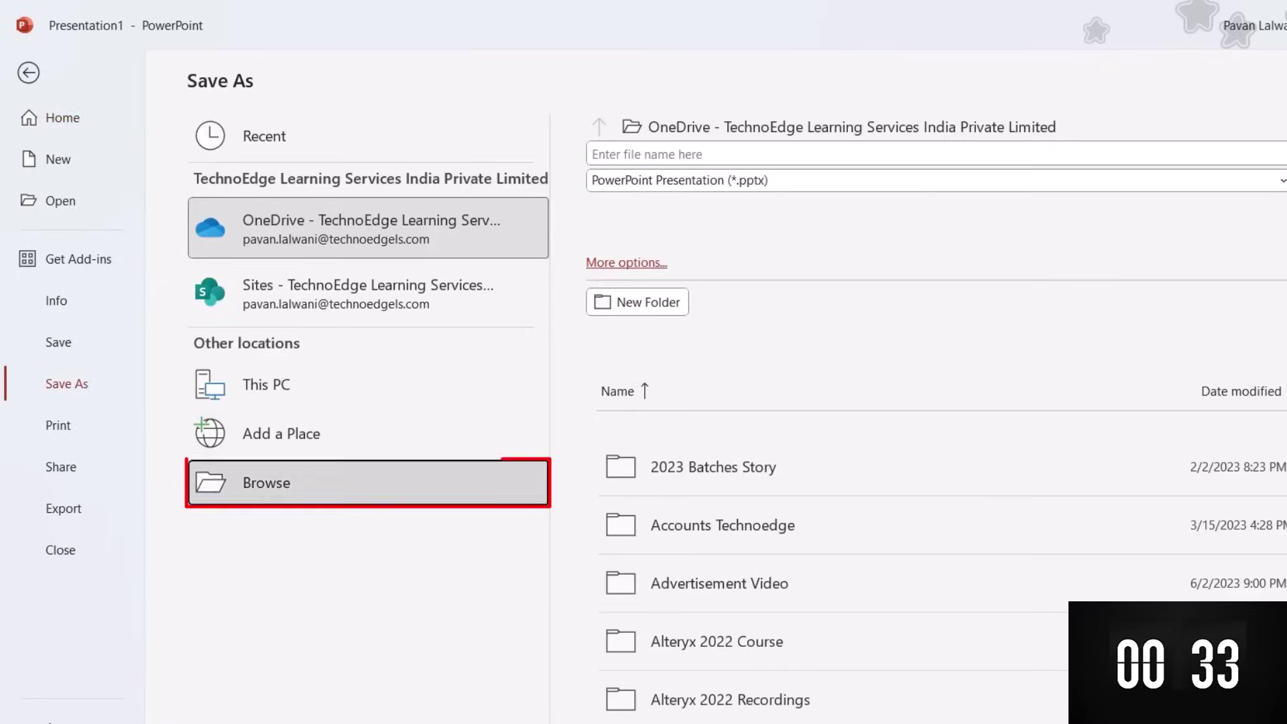
left_click(266, 482)
left_click(86, 198)
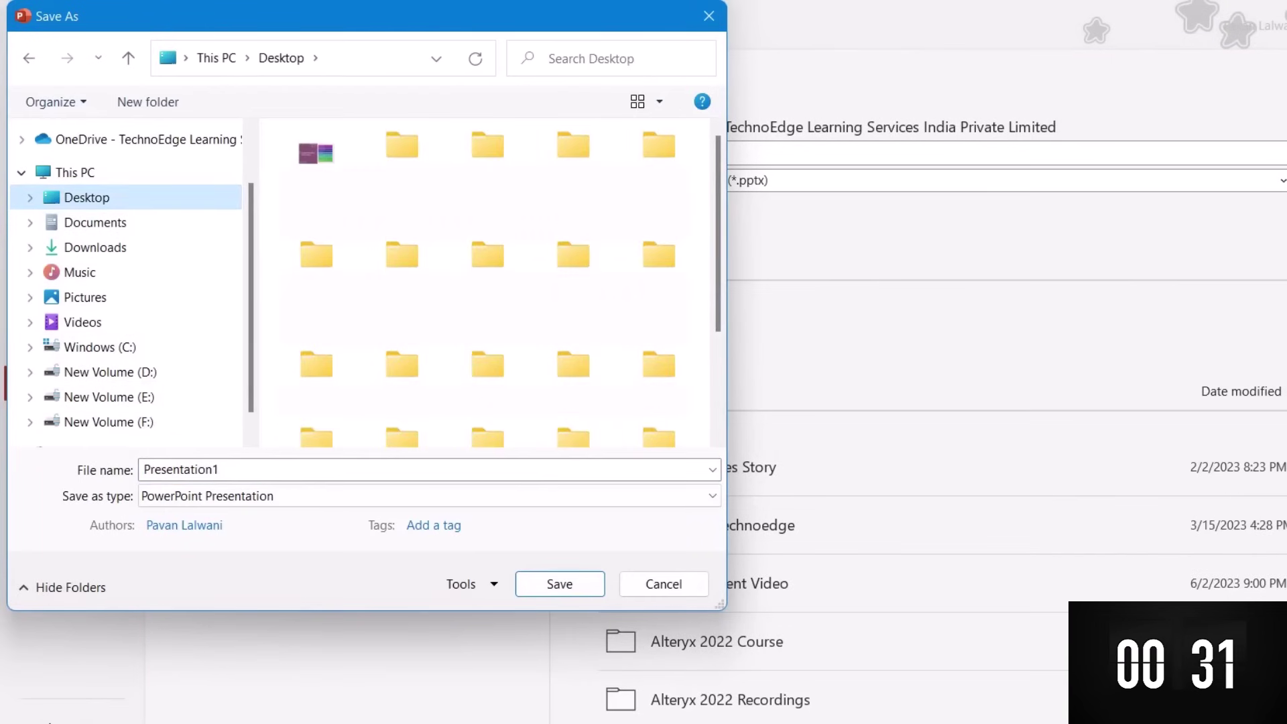
left_click(282, 496)
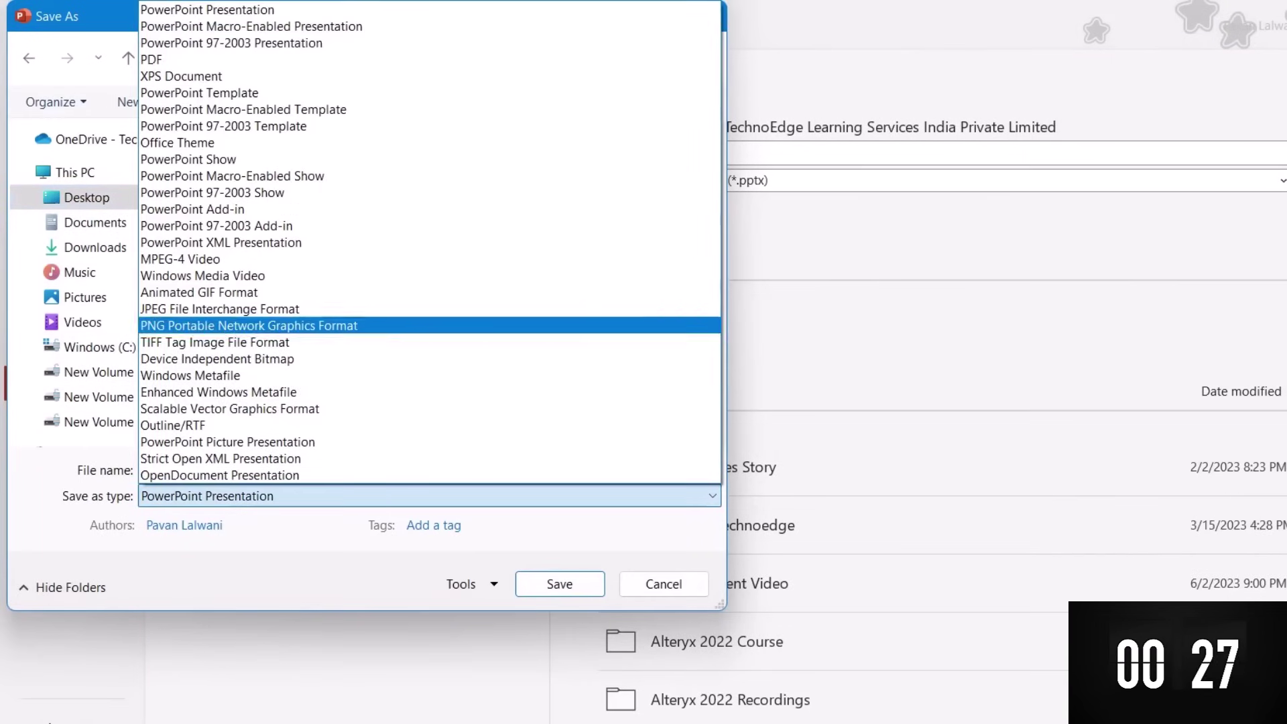
left_click(249, 325)
left_click(87, 197)
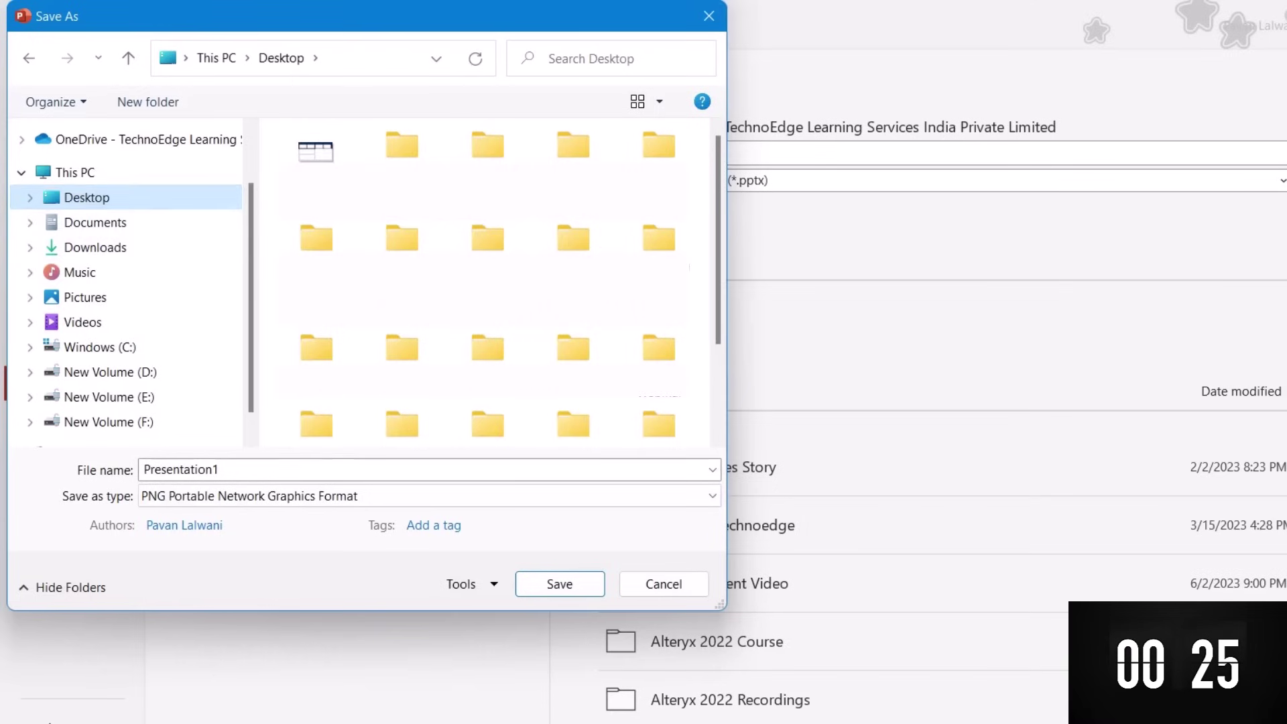
left_click(181, 469)
type("BG1")
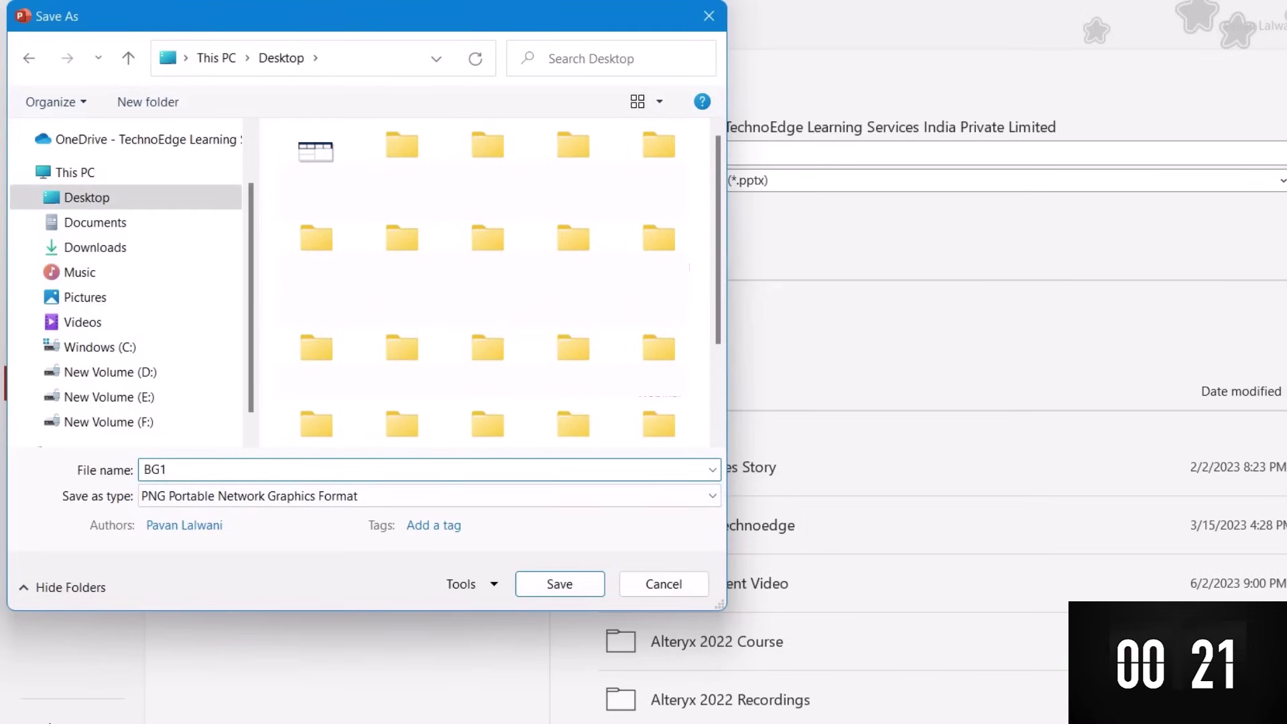
left_click(560, 584)
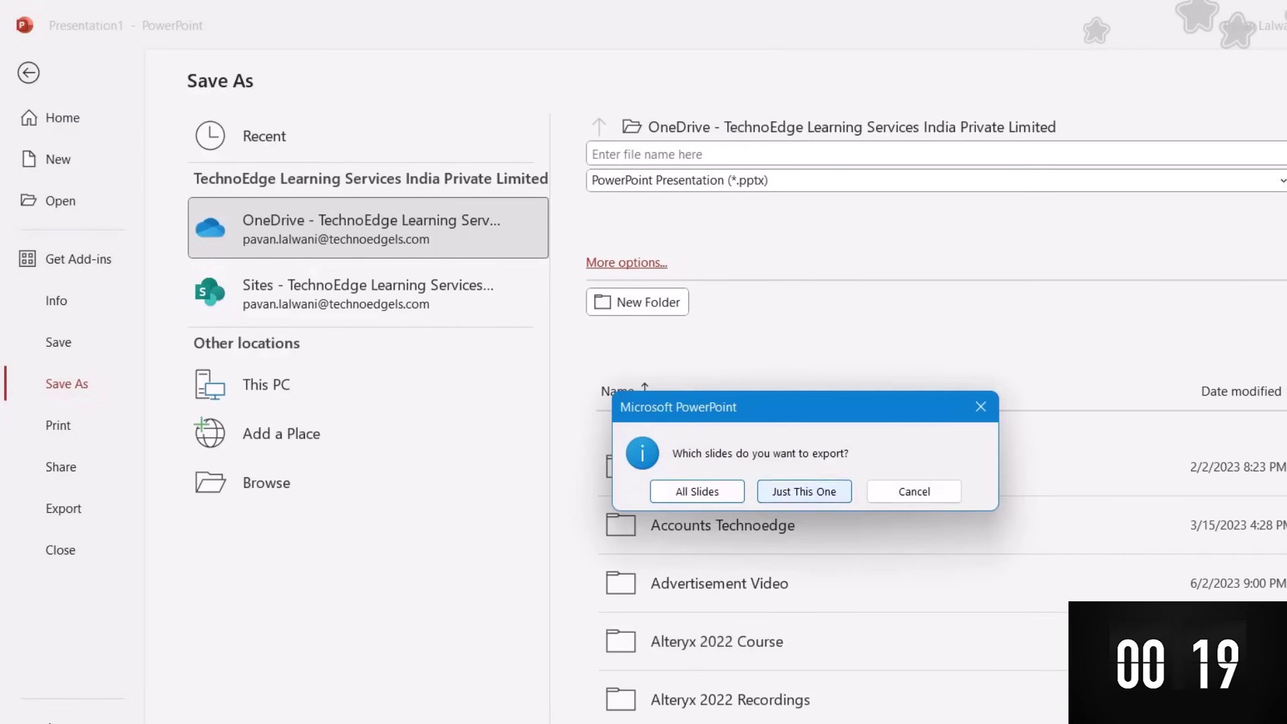
left_click(804, 492)
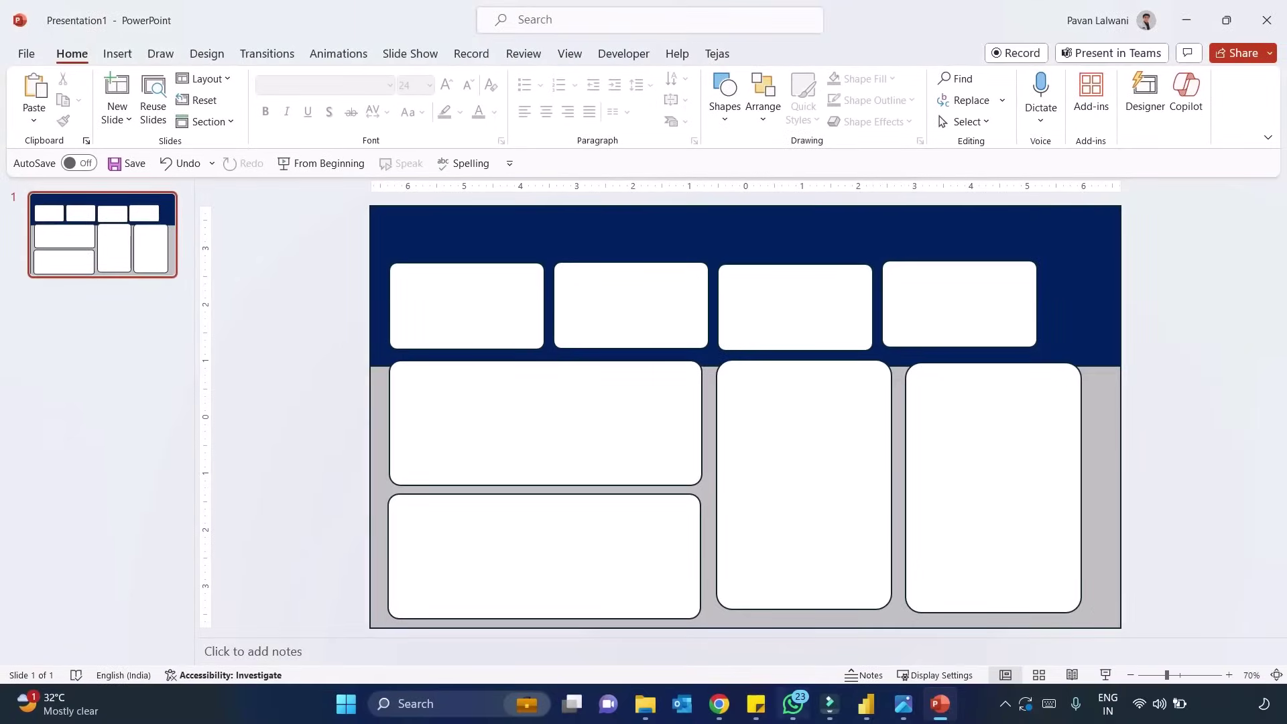
Step: Switch to Power BI, apply the Accessible Default theme to the report, and add a new report page
left_click(865, 703)
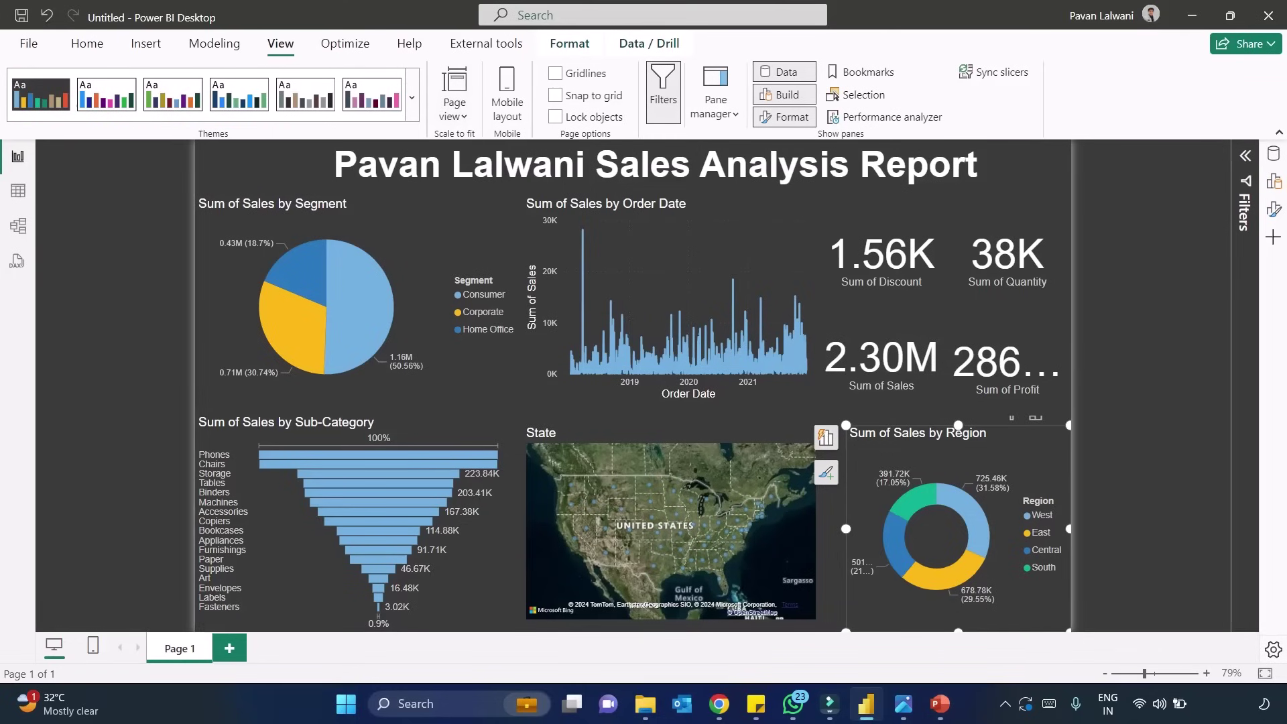
left_click(412, 97)
left_click(77, 263)
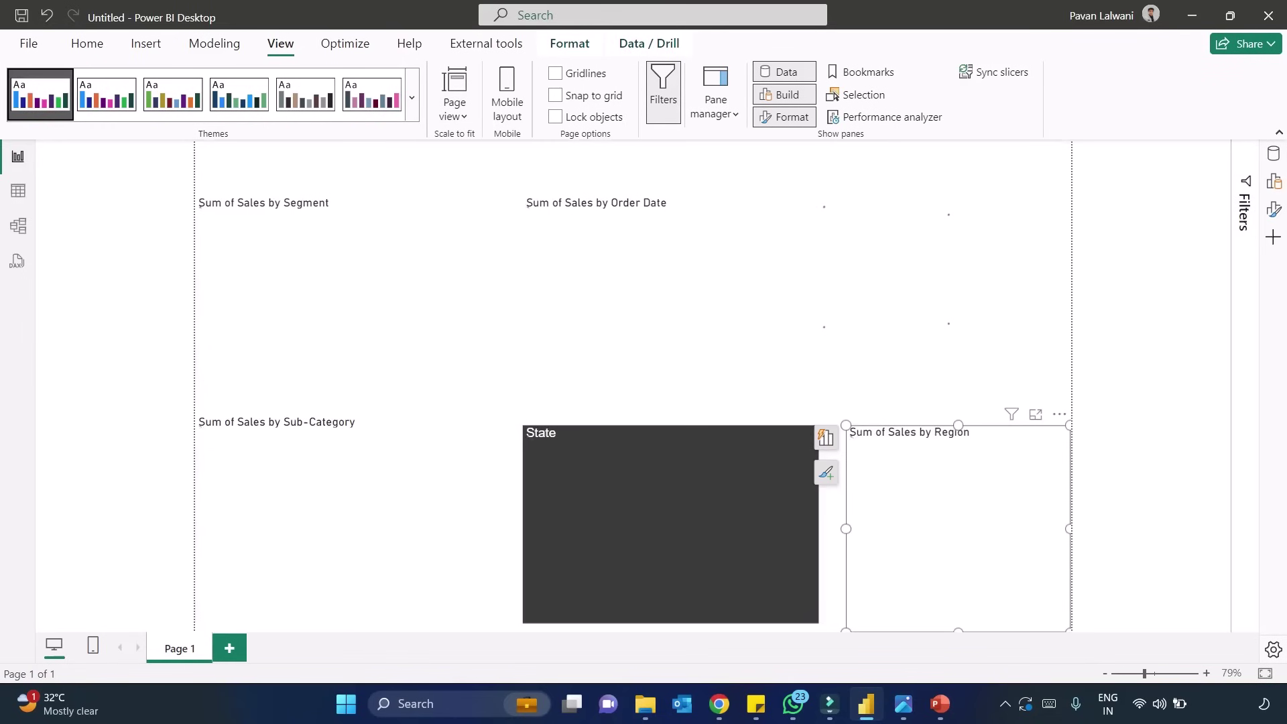
left_click(230, 648)
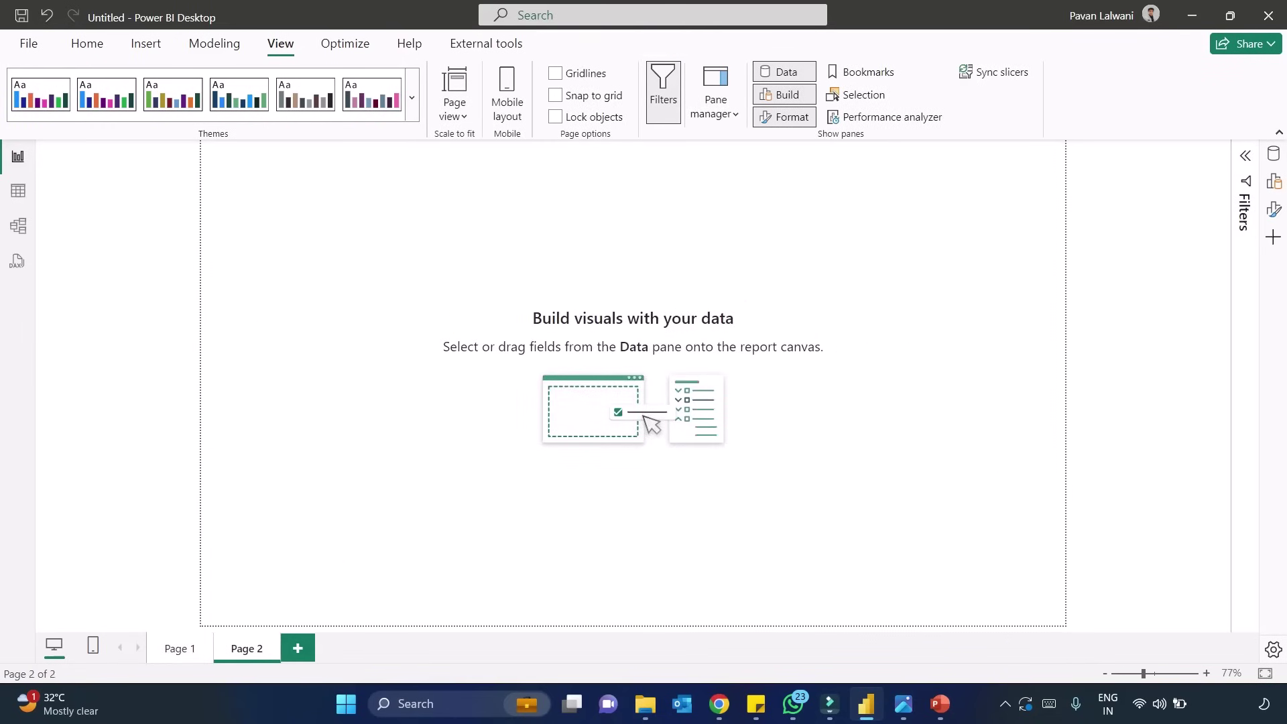
Step: Use BG1 from the Desktop as Page 2's canvas background image, with 10% transparency and image fit set to Fit
left_click(1274, 209)
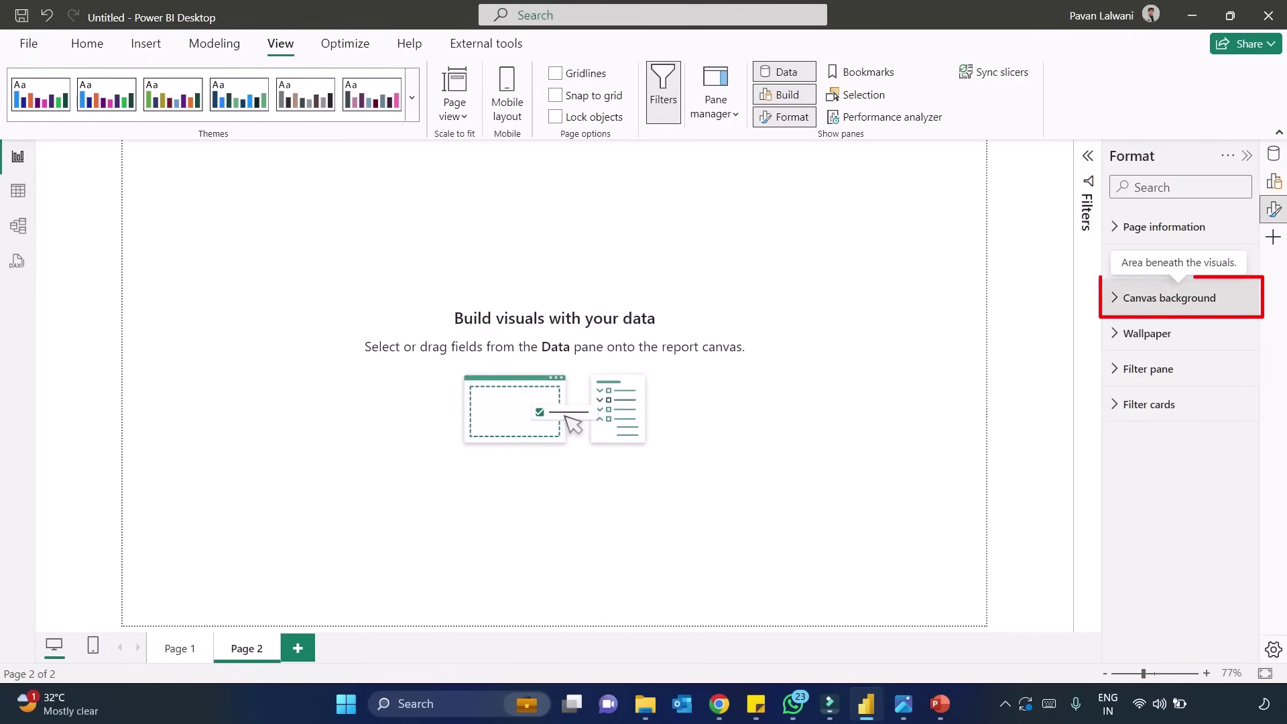
left_click(1169, 298)
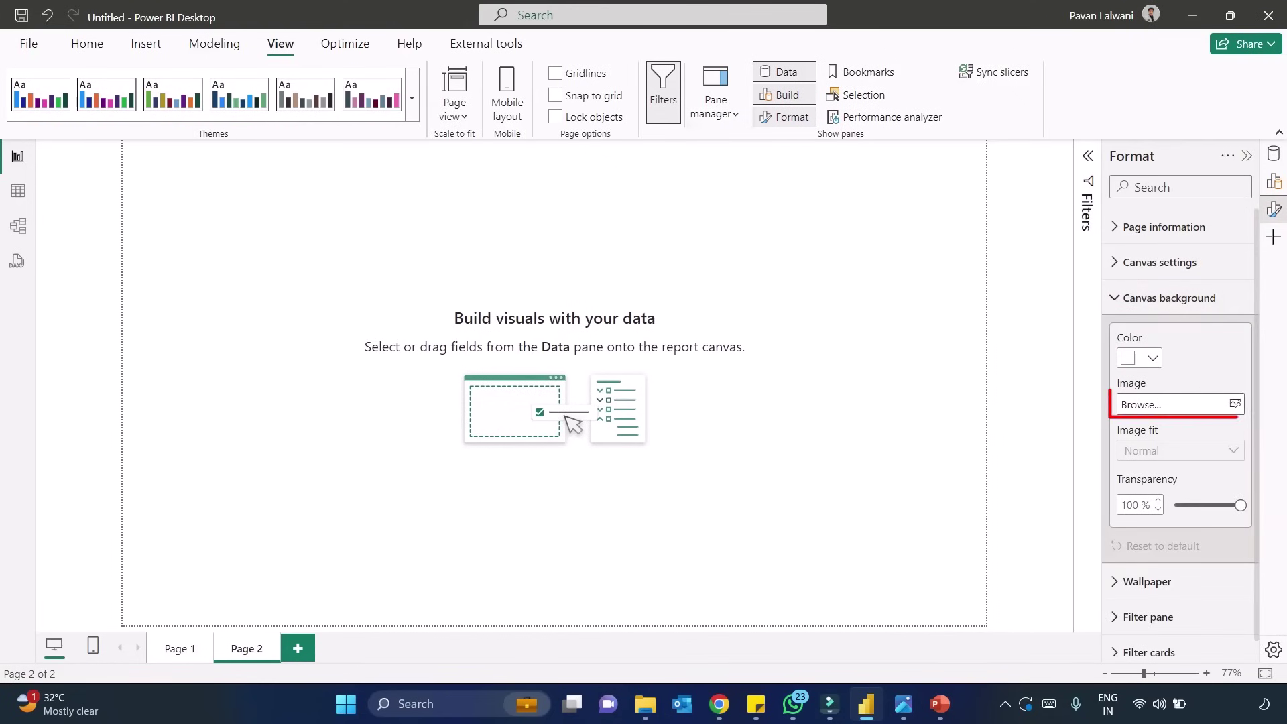
left_click(1179, 404)
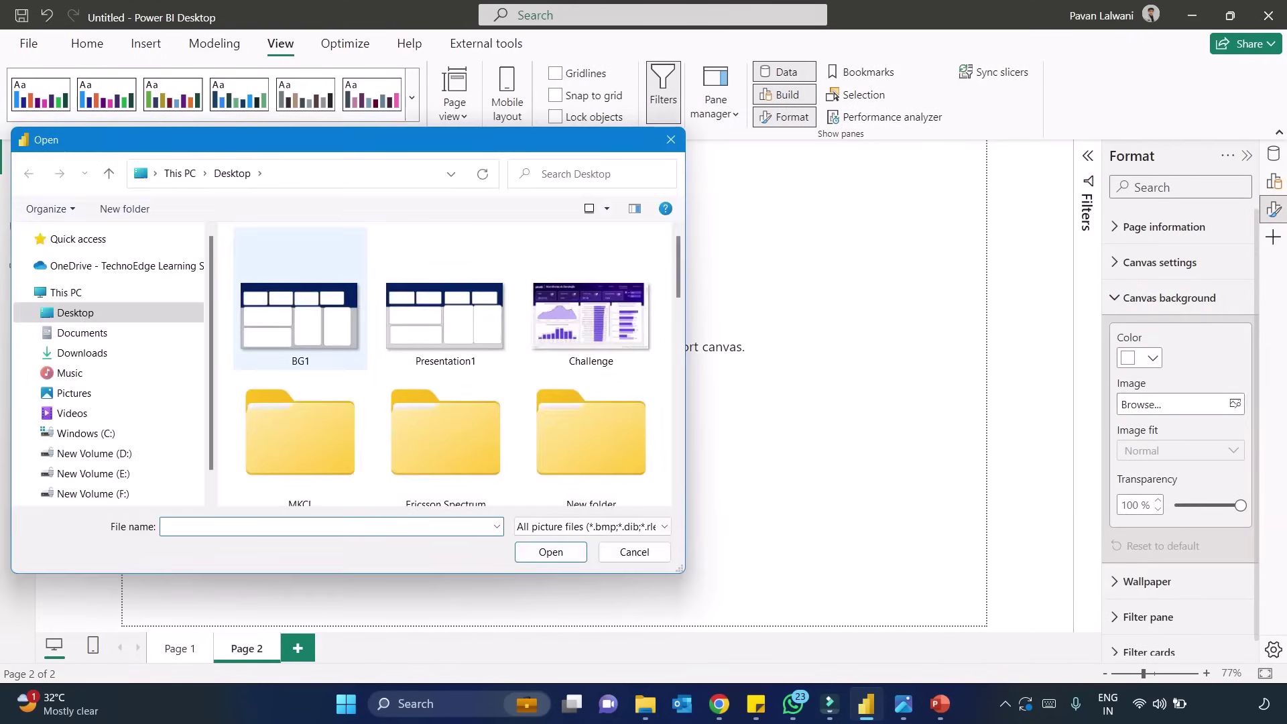
double_click(300, 322)
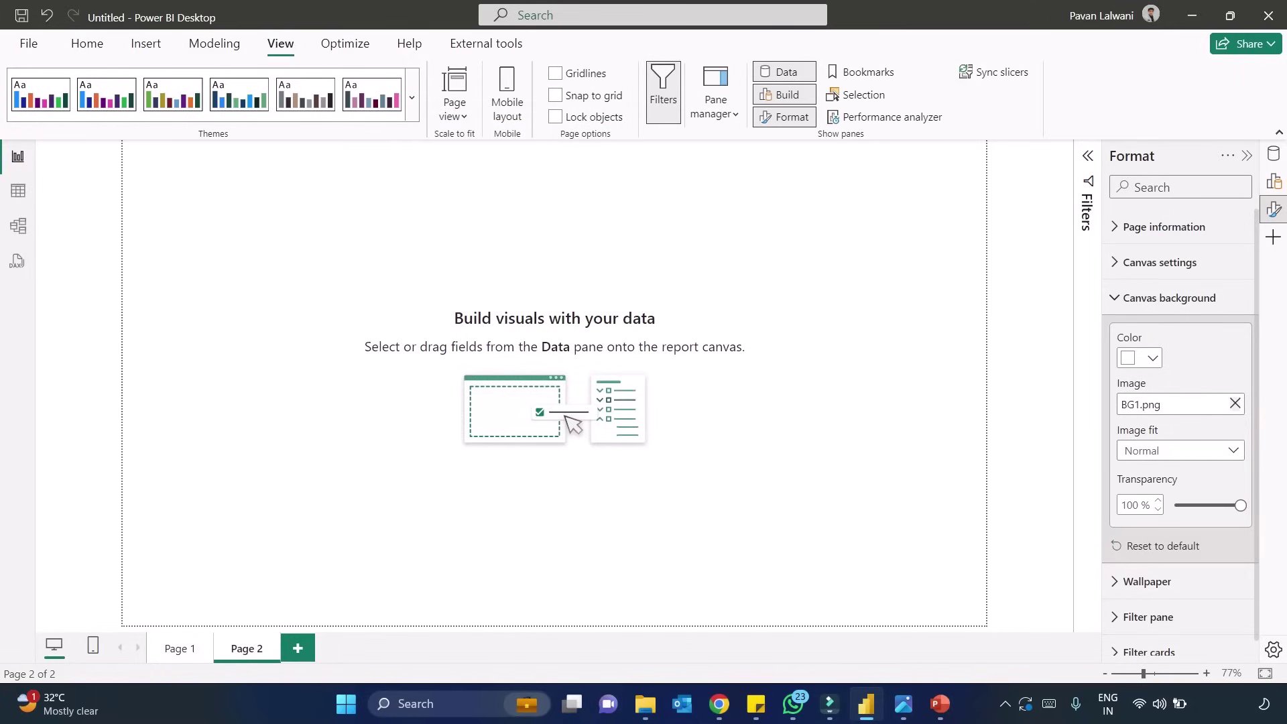
left_click_drag(1240, 505, 1181, 505)
left_click(1179, 451)
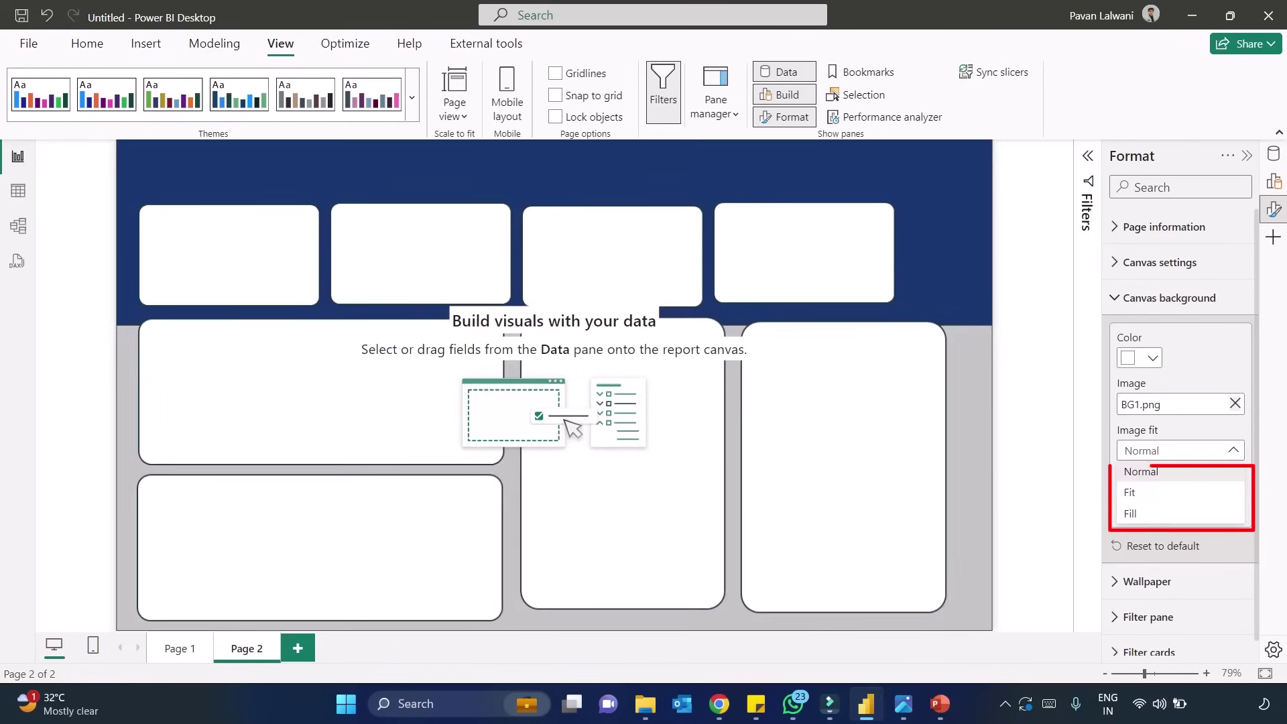
key("Return")
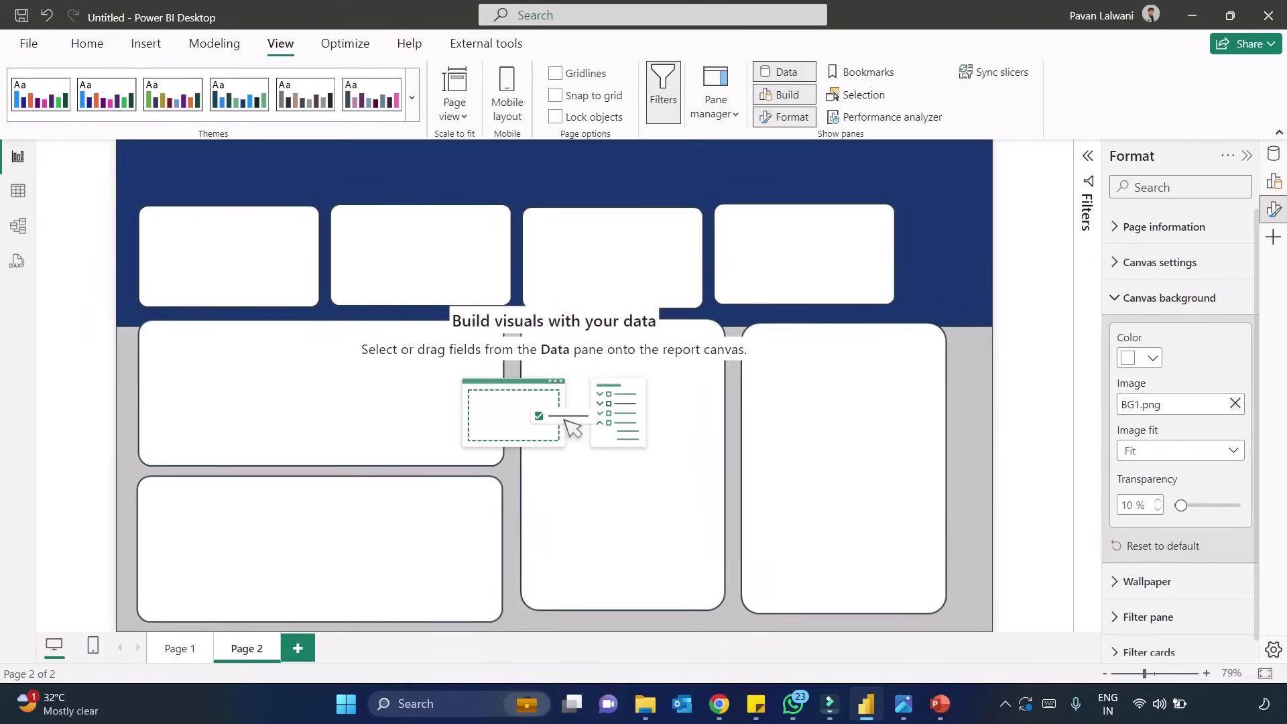
left_click(1246, 155)
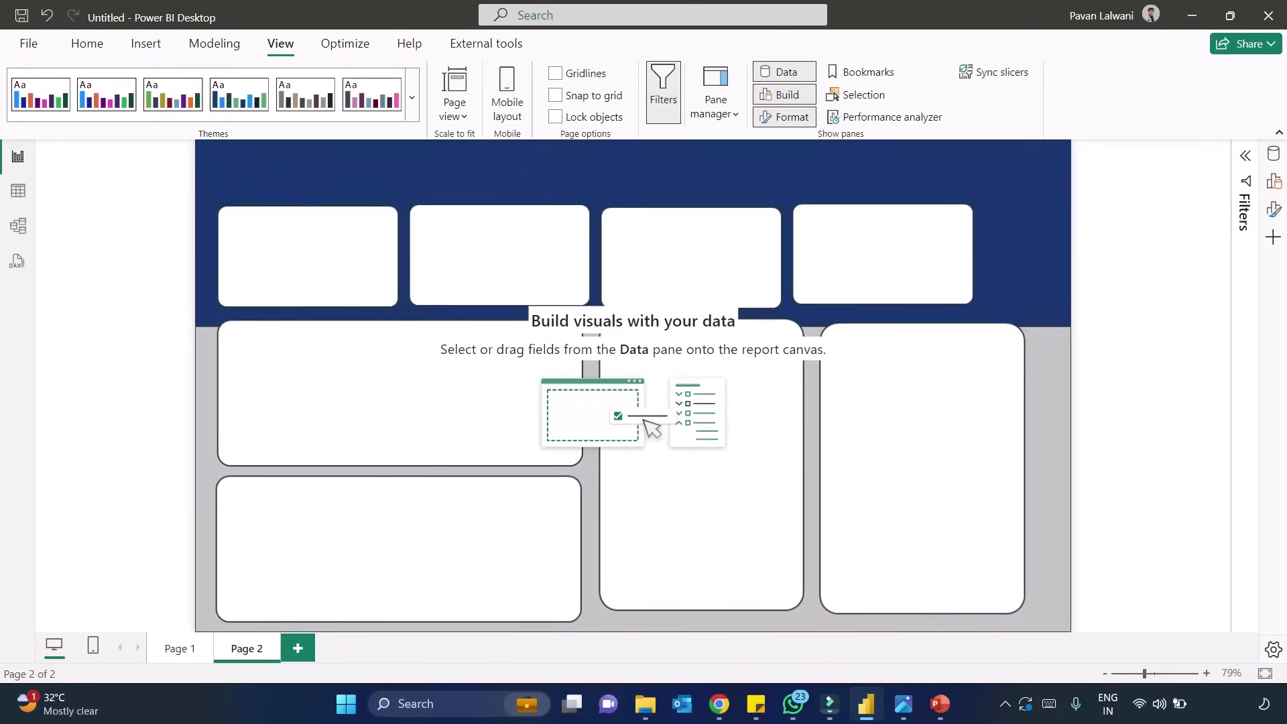
Step: Copy the Discount, Sales, Profit and Quantity cards from Page 1 and paste them onto Page 2
left_click(179, 648)
left_click(877, 261)
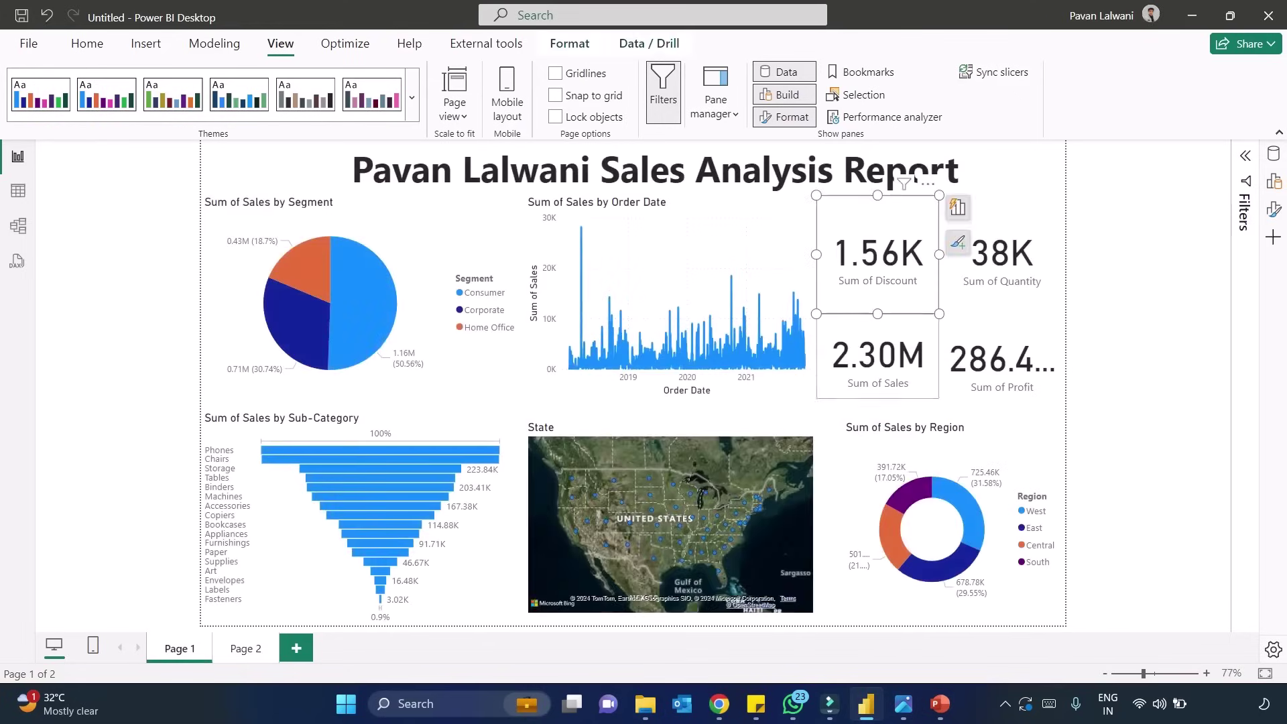
left_click(877, 355, "ctrl")
left_click(1001, 360, "ctrl")
left_click(1001, 261, "ctrl")
key("ctrl+c")
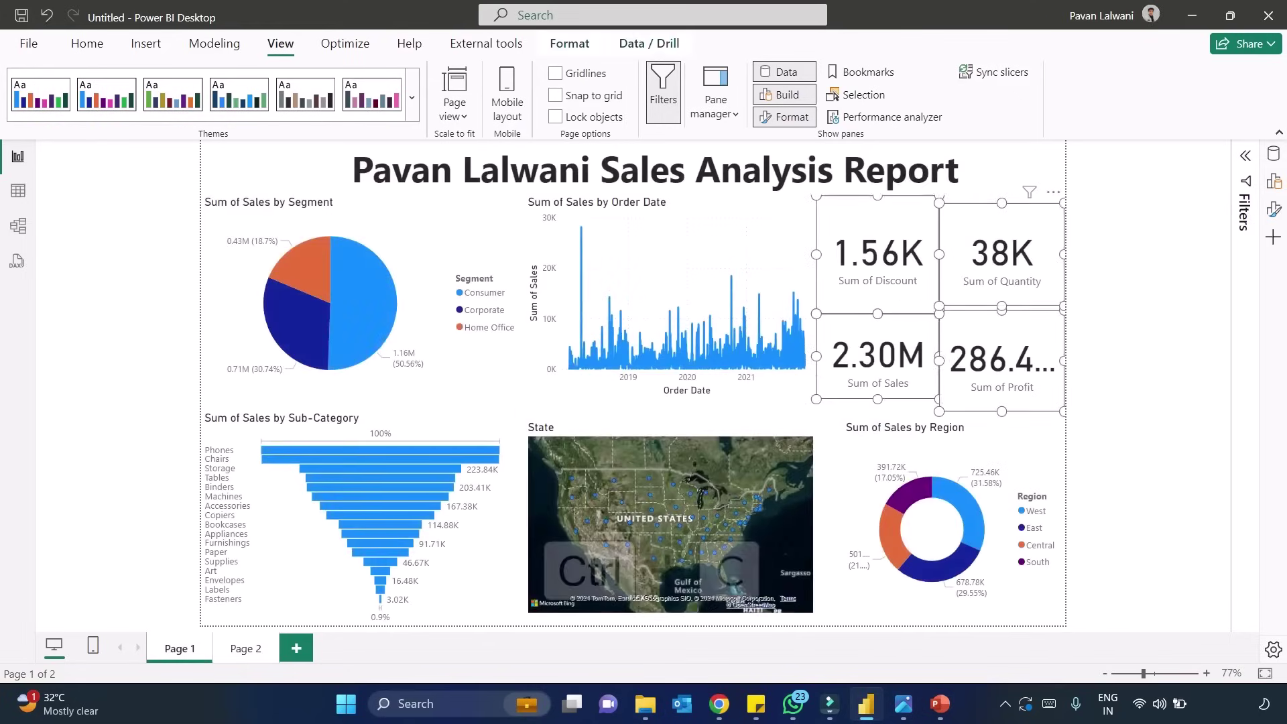
left_click(246, 648)
key("ctrl+v")
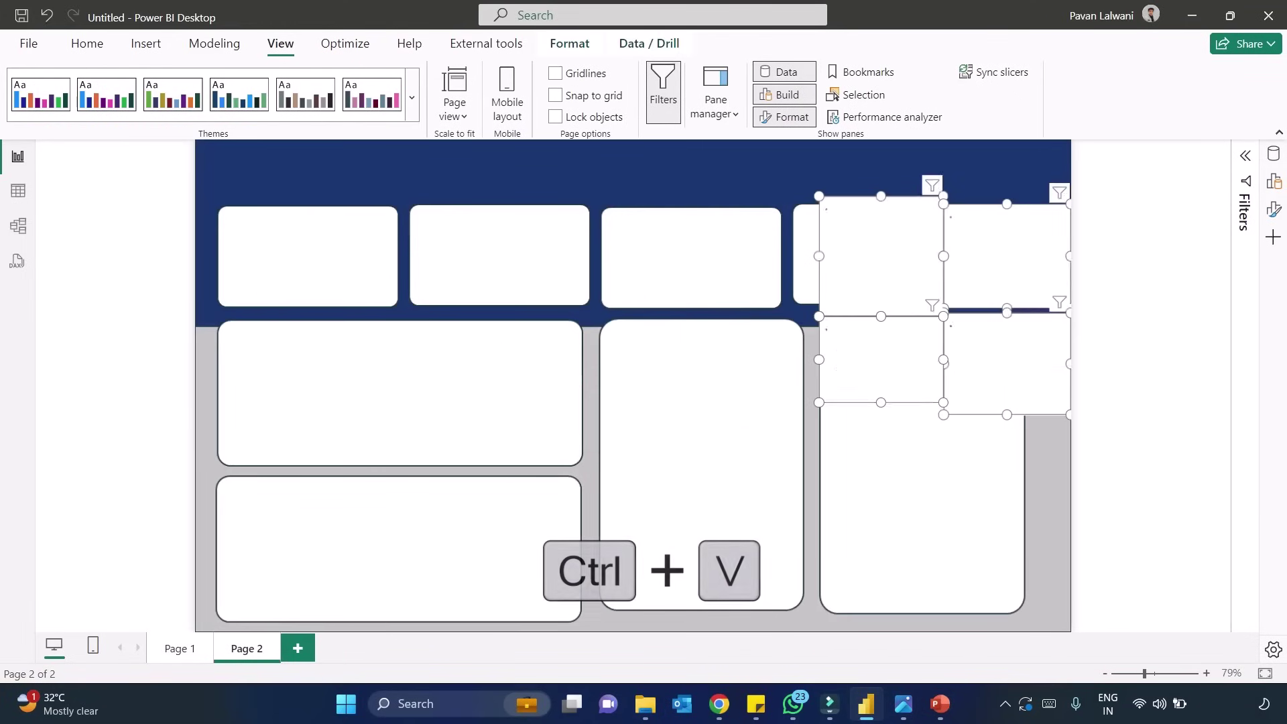
Step: Arrange the pasted cards over the four white boxes in the blue band, in the order Discount, Sales, Profit, Quantity
left_click_drag(881, 254, 300, 264)
left_click(300, 263)
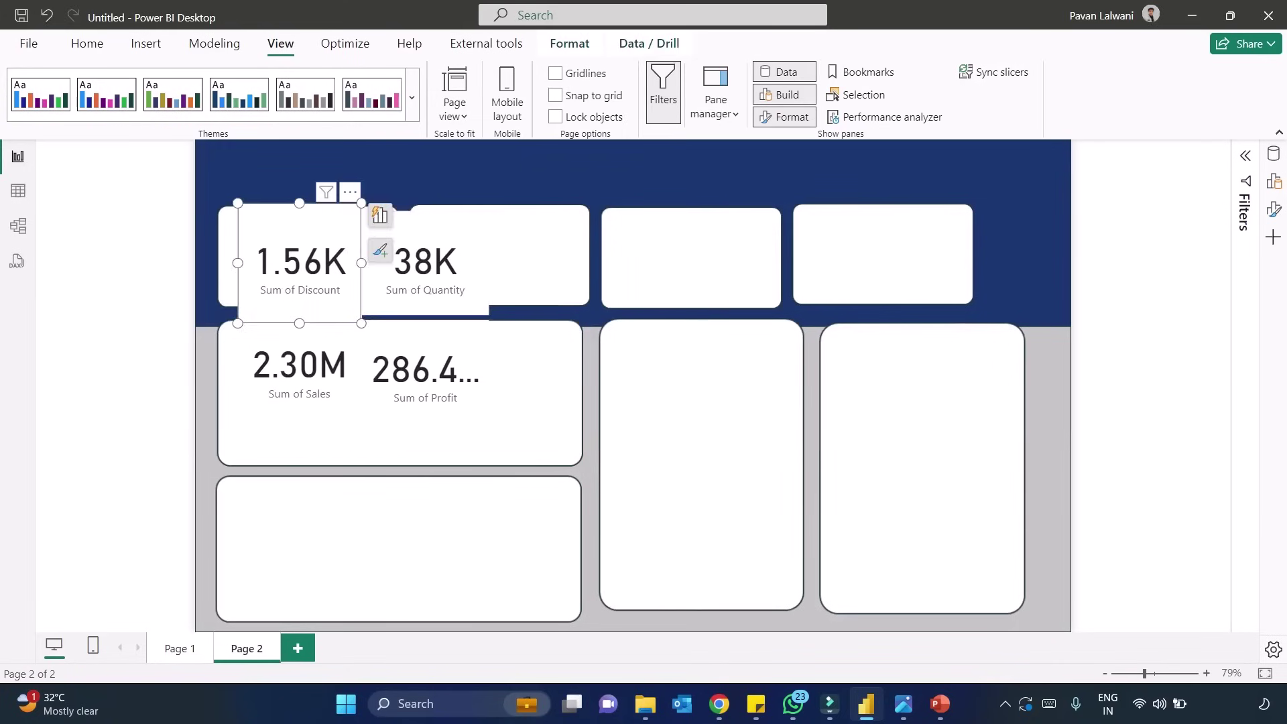
left_click_drag(425, 262, 883, 248)
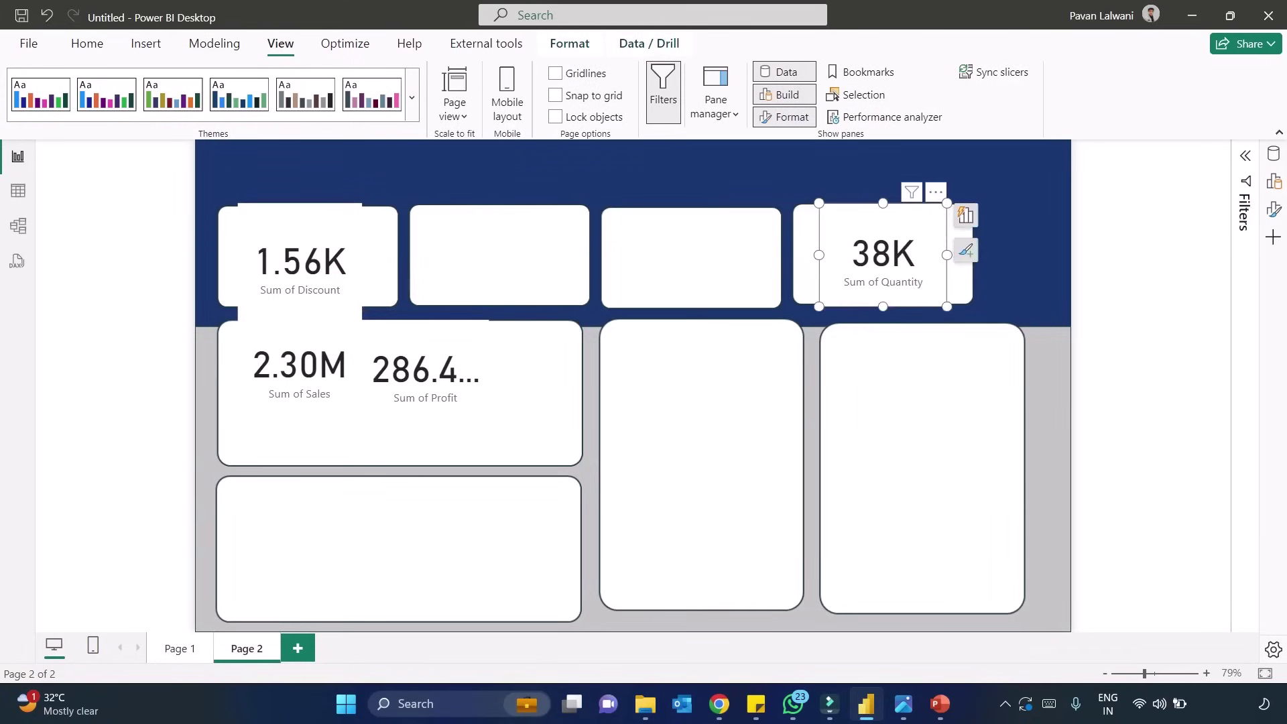
left_click(425, 375)
left_click_drag(425, 375, 697, 262)
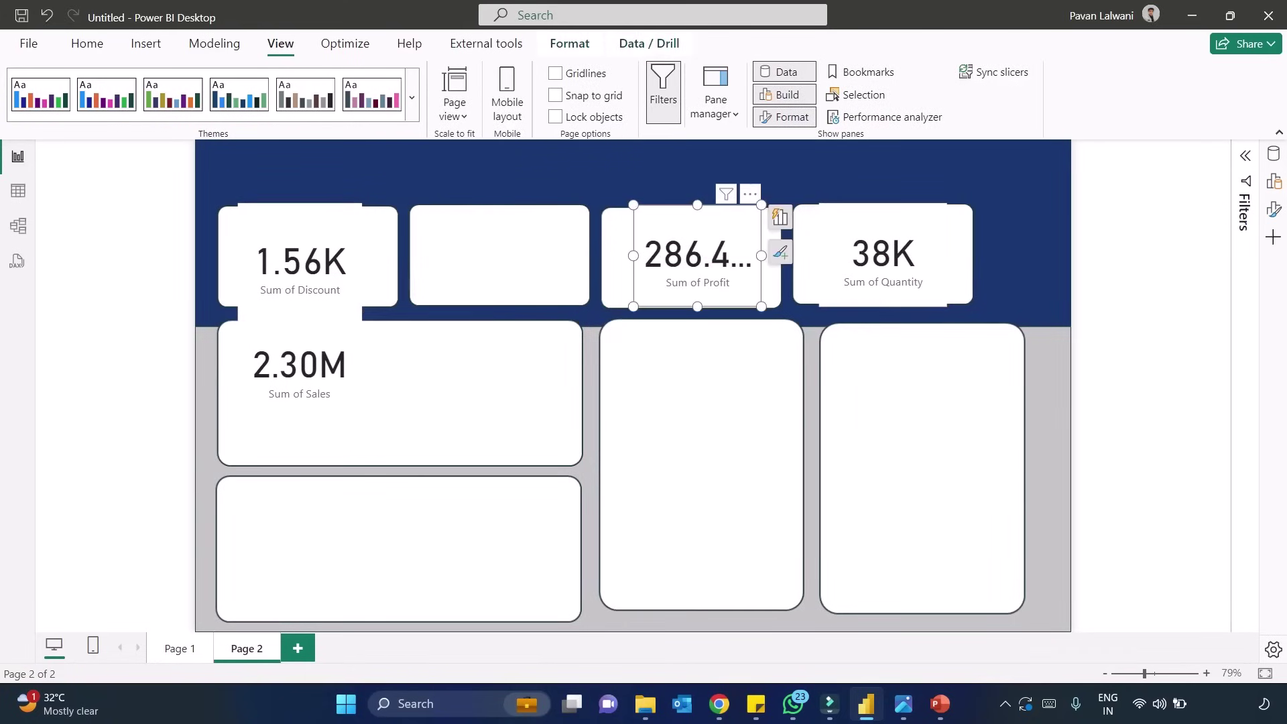
left_click(299, 376)
left_click_drag(300, 375, 497, 255)
left_click_drag(299, 263, 301, 255)
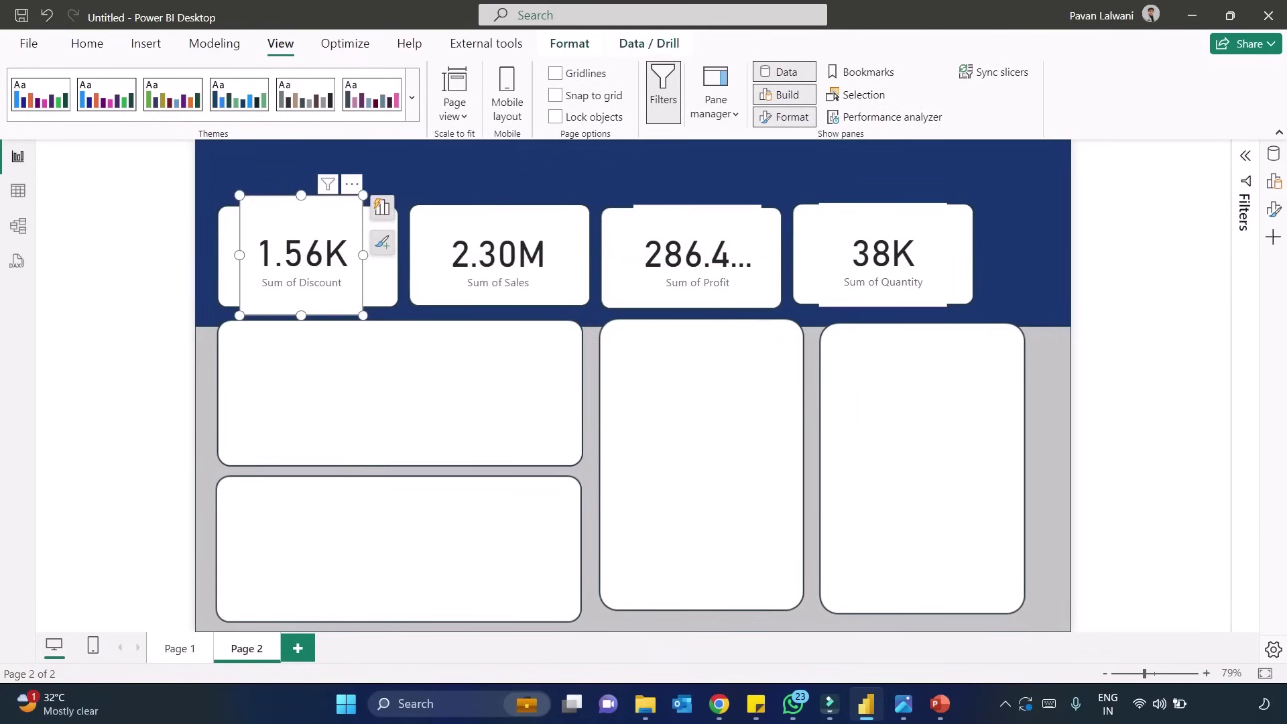
Step: Turn off the background of all four KPI cards on Page 2 together
left_click(497, 255, "ctrl")
left_click(697, 255, "ctrl")
left_click(883, 255, "ctrl")
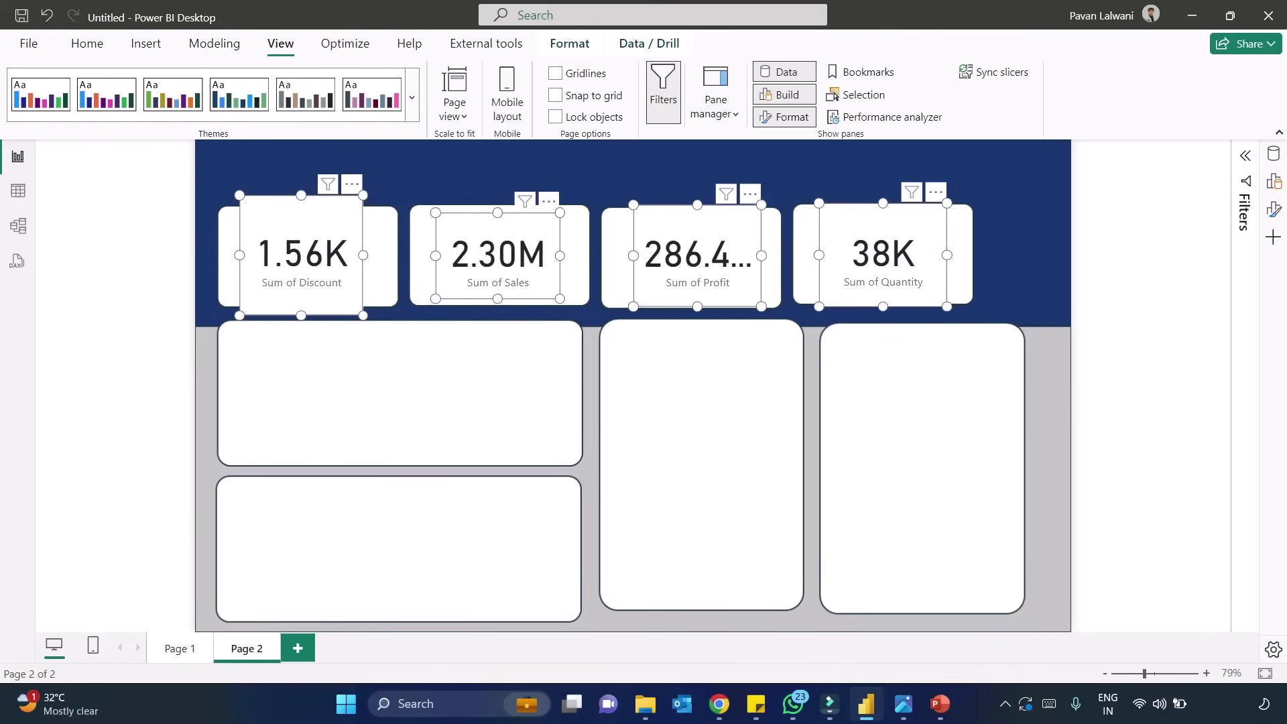
left_click(1272, 209)
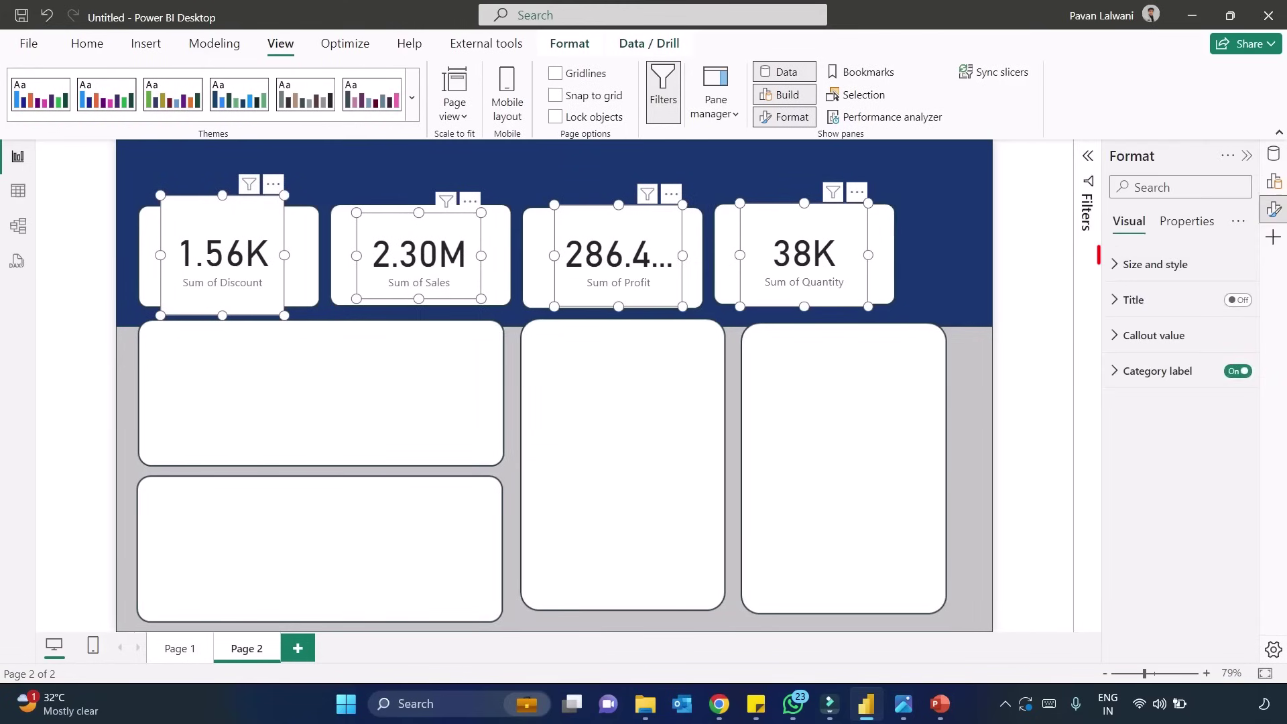
left_click(1154, 264)
left_click(1230, 600)
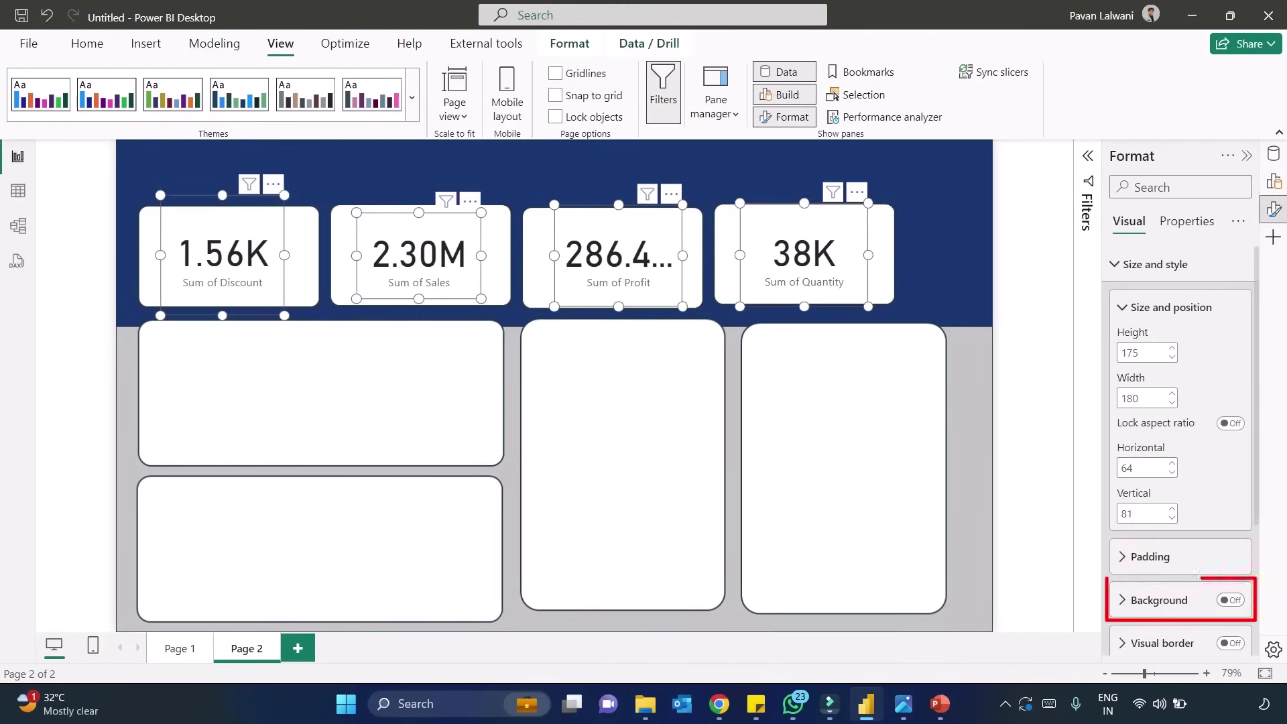
key("Escape")
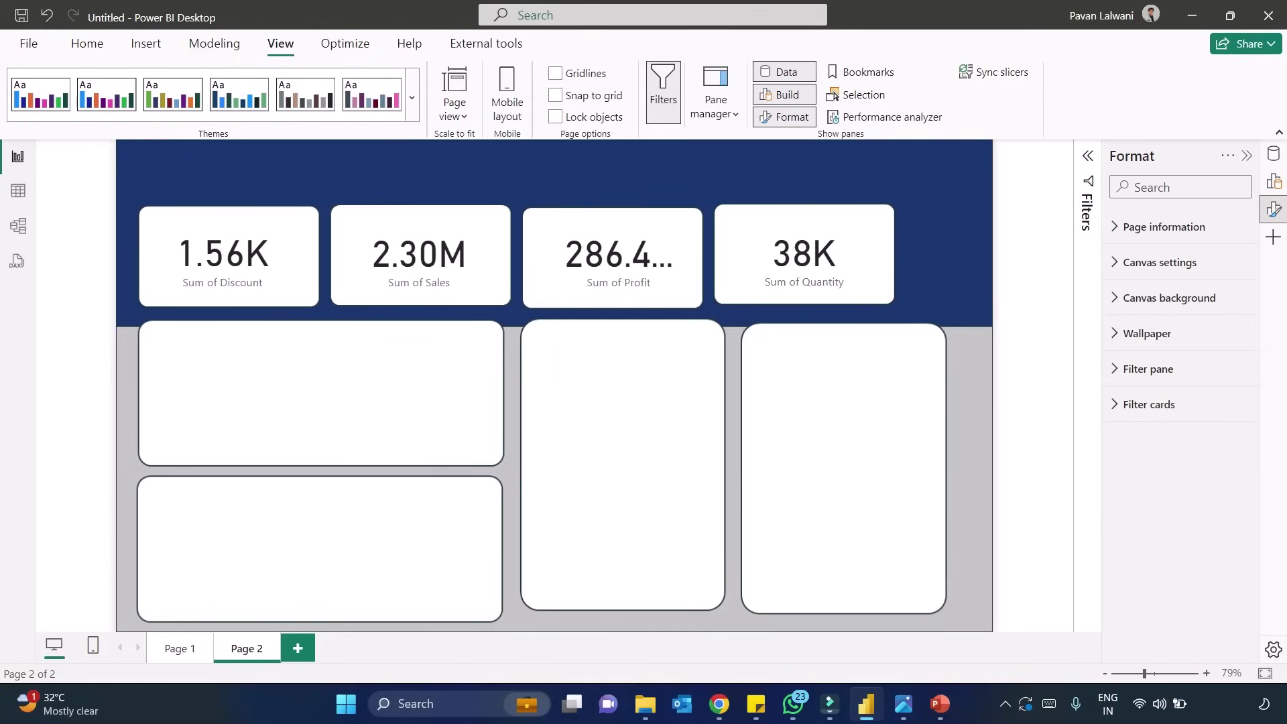
left_click(1246, 155)
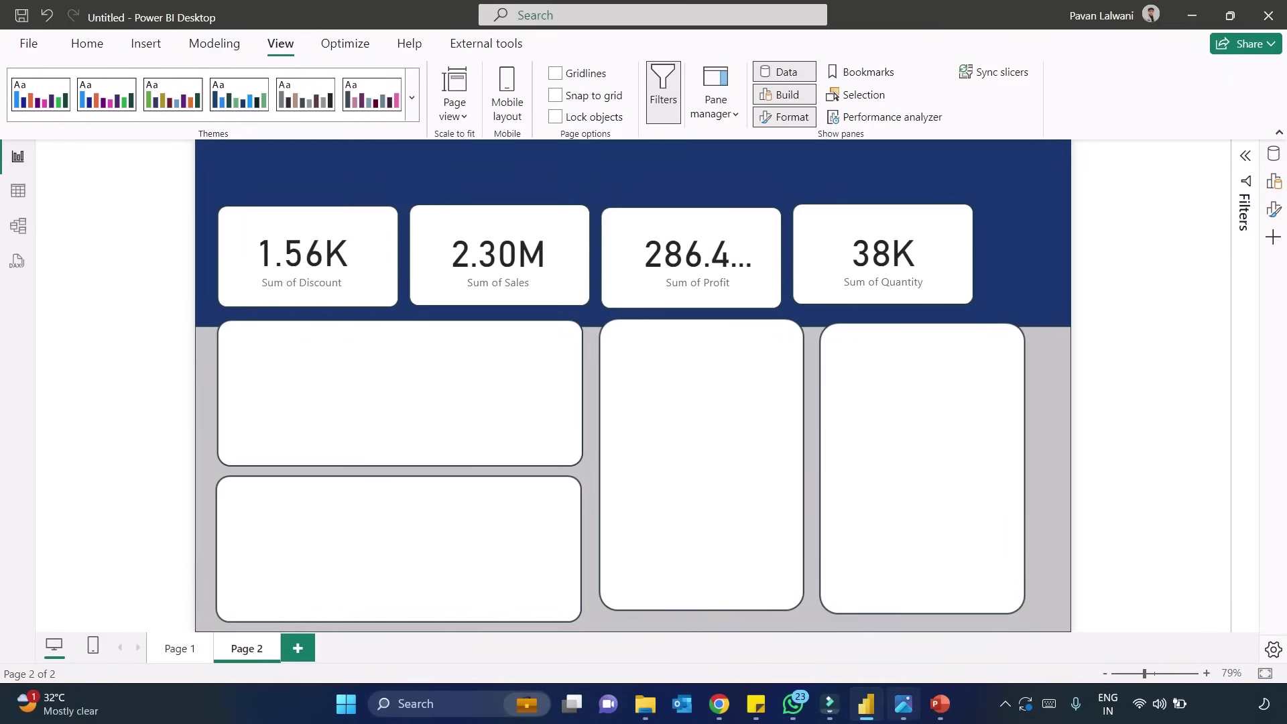
Step: Check the reference layout in Challenge.jpg, and switch back to Power BI
left_click(903, 703)
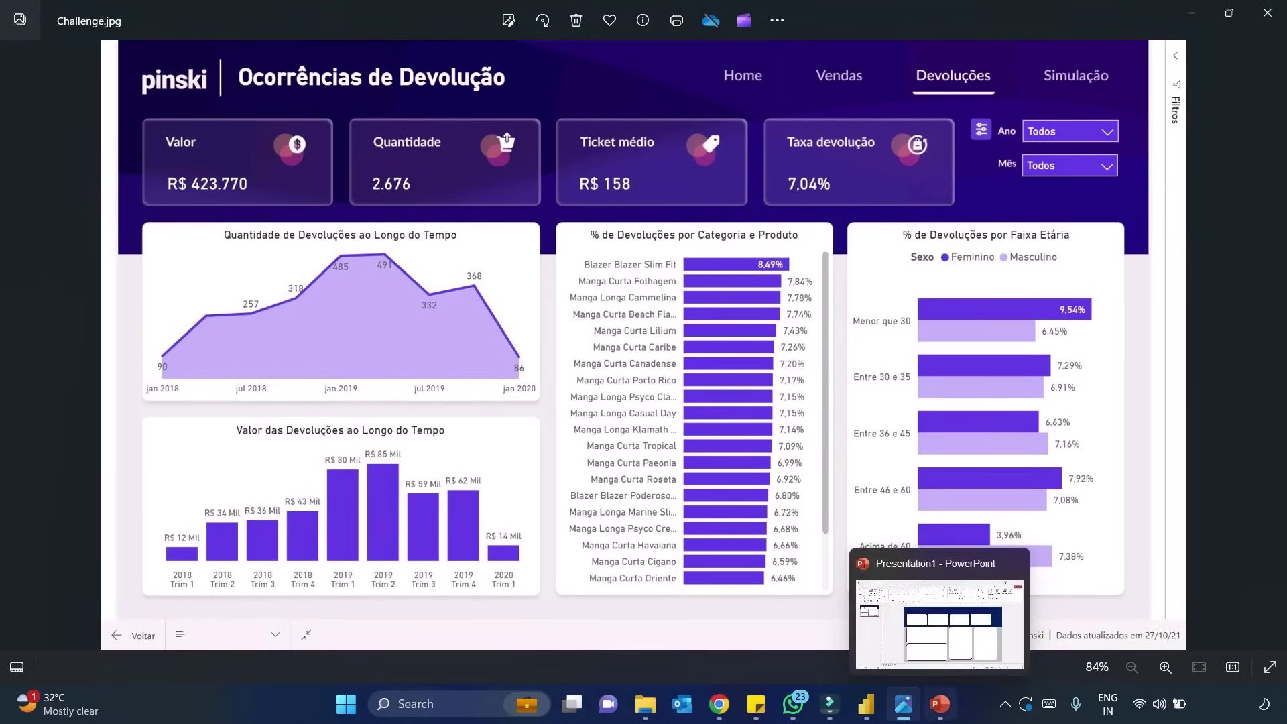
mouse_move(865, 704)
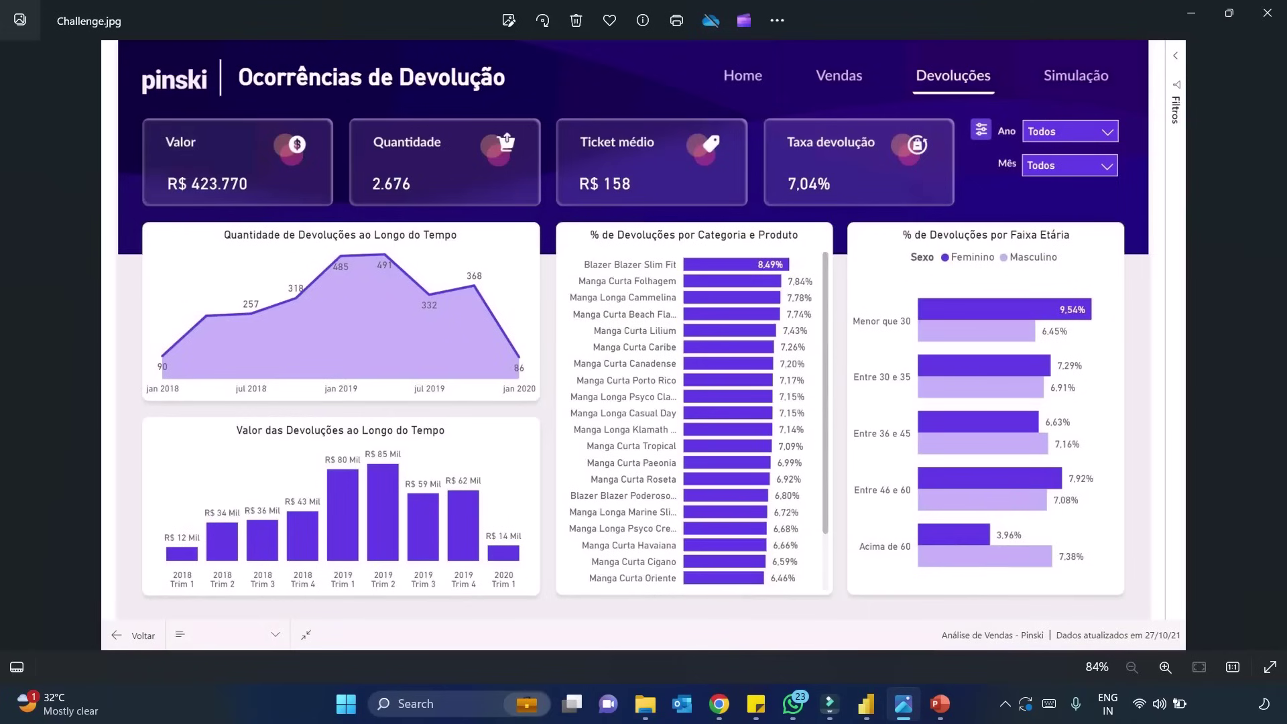
left_click(866, 704)
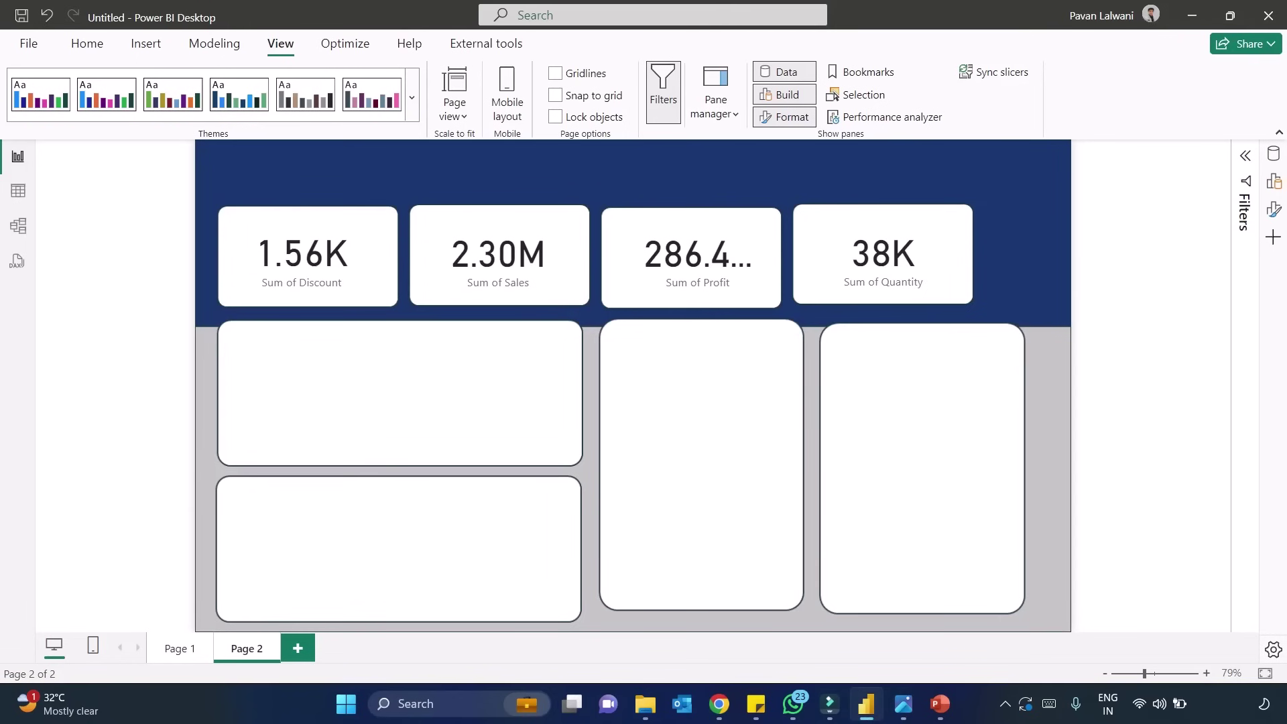
Step: Go back to Page 1 and apply the dark grey built-in Power BI theme to the report
left_click(179, 647)
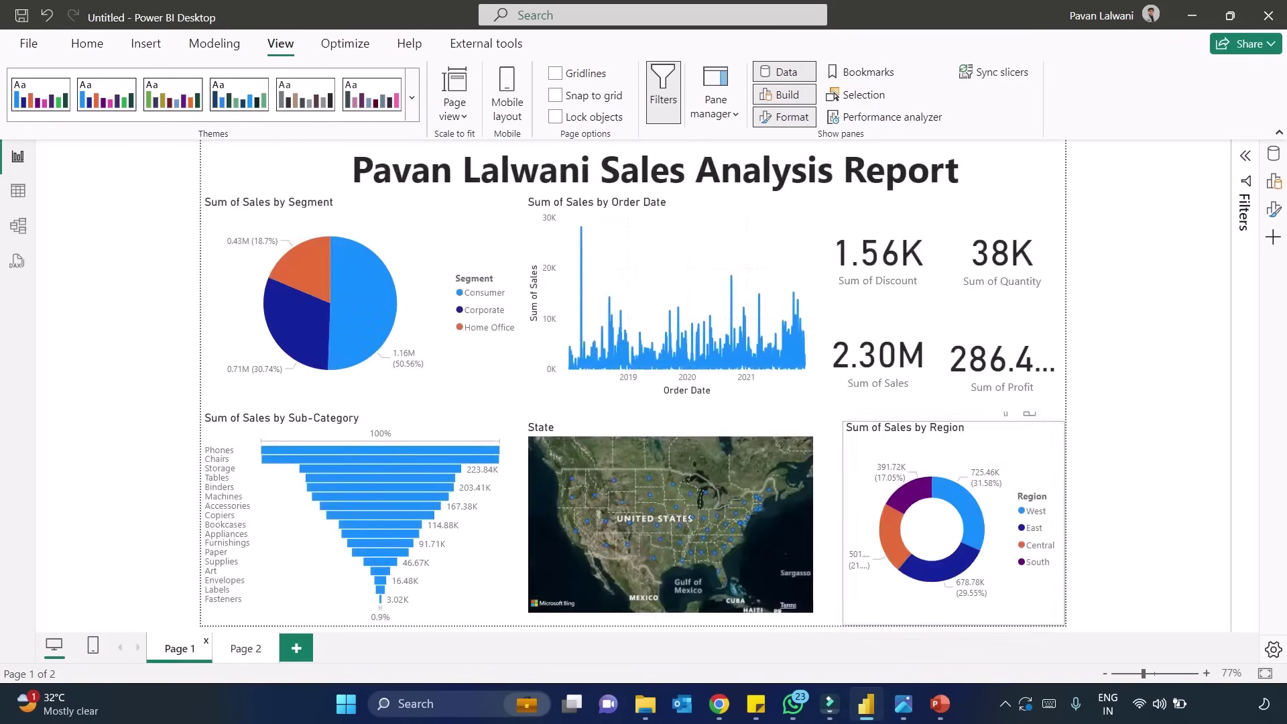
left_click(412, 98)
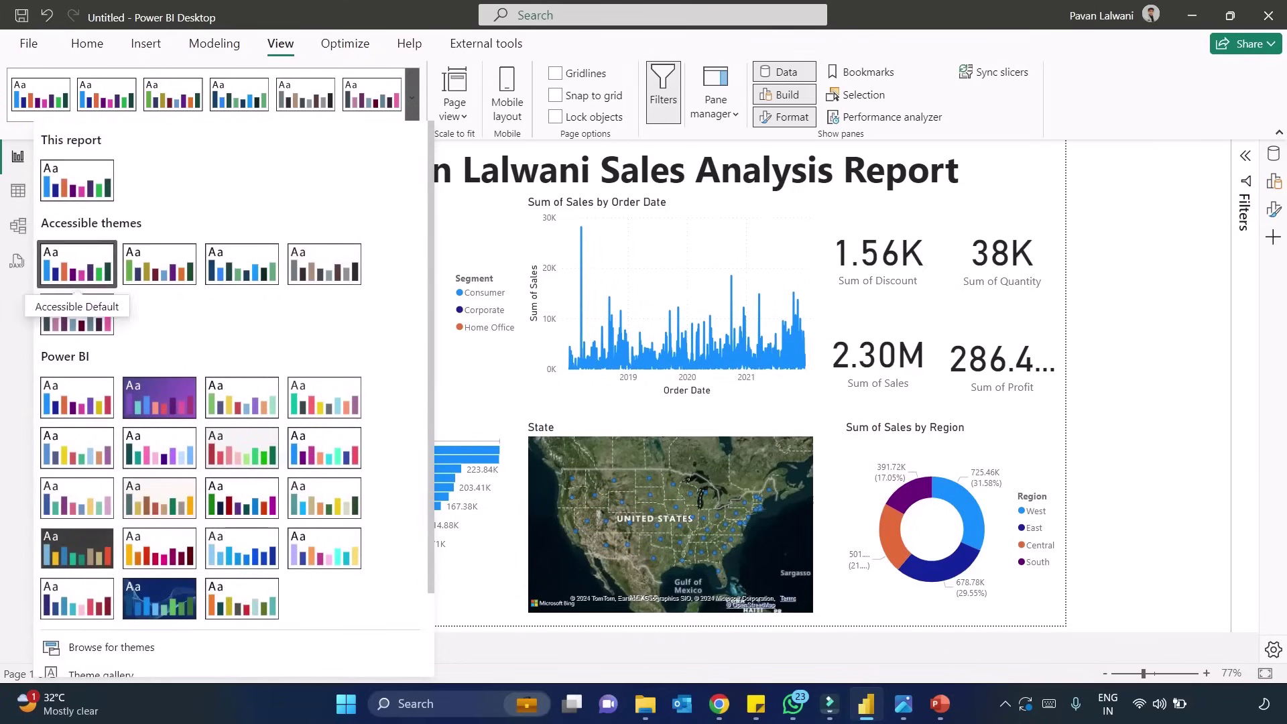
left_click(77, 548)
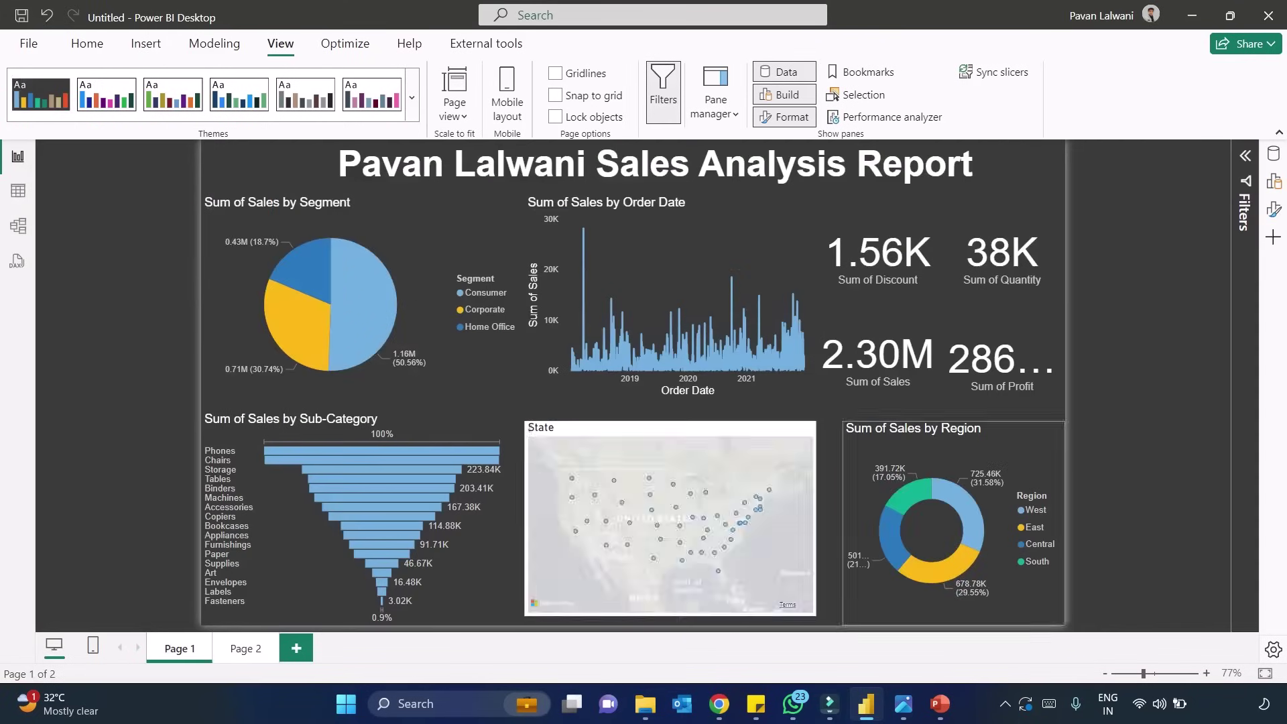